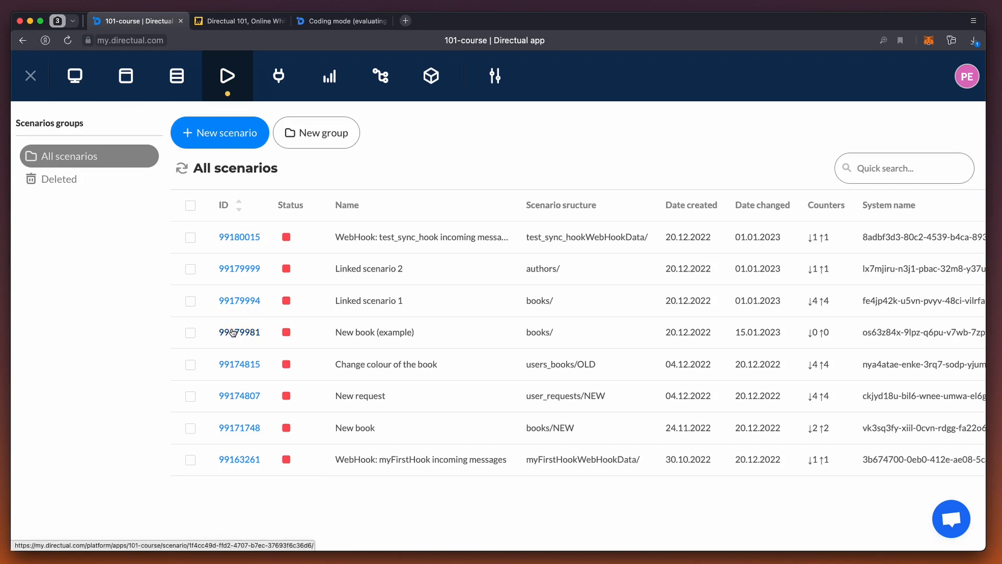
Step: Open the New book (example) scenario for editing and add a Condition step connected after Start
{"action": "left_click", "coordinate": [230, 332]}
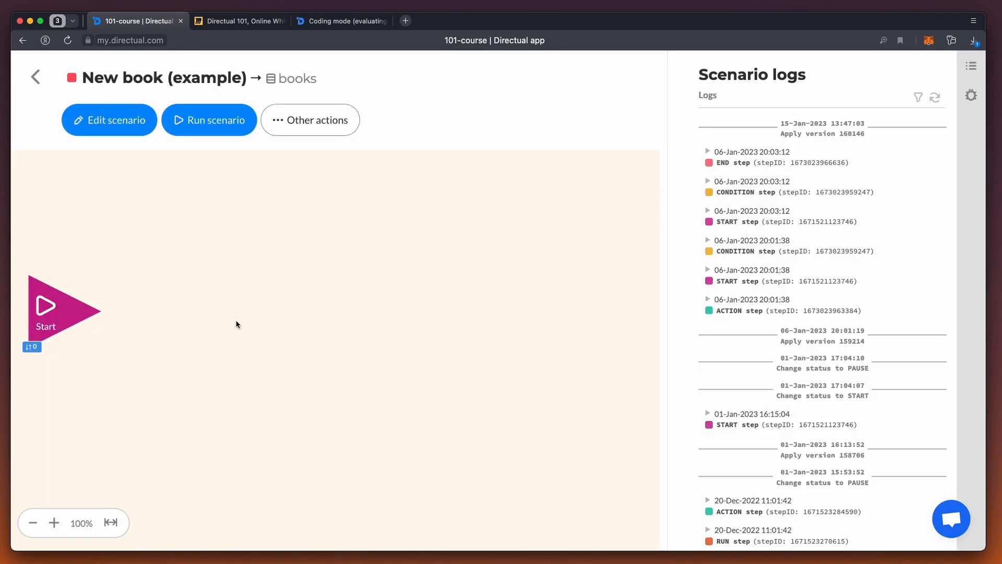
{"action": "left_click", "coordinate": [111, 131]}
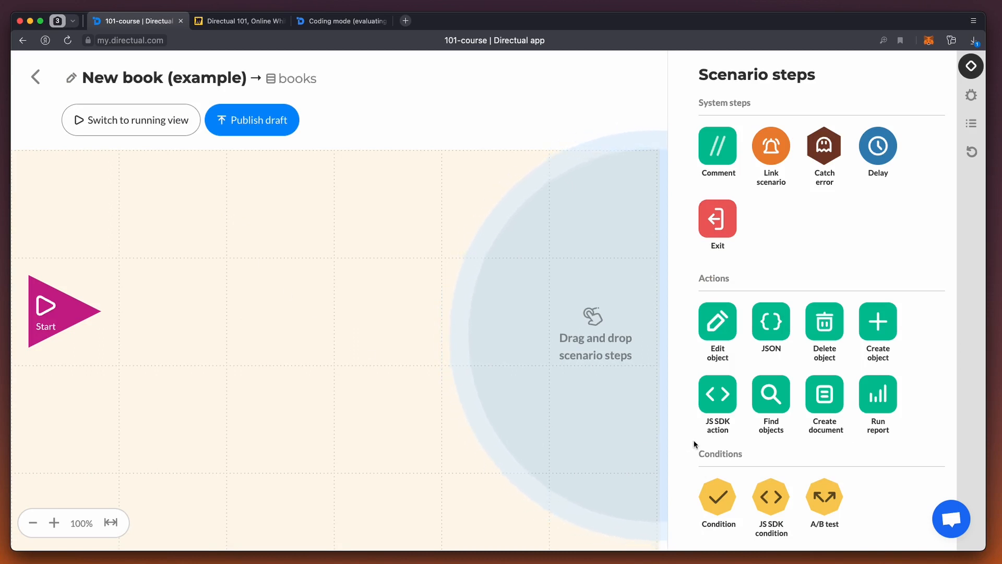
{"action": "left_click_drag", "start_coordinate": [728, 499], "coordinate": [167, 306]}
{"action": "left_click_drag", "start_coordinate": [107, 311], "coordinate": [162, 311]}
Step: Add an Edit object step beside the Condition and connect it to the Condition's YES output
{"action": "left_click_drag", "start_coordinate": [731, 334], "coordinate": [255, 295]}
{"action": "mouse_move", "coordinate": [203, 313]}
{"action": "left_click_drag", "start_coordinate": [204, 313], "coordinate": [290, 316]}
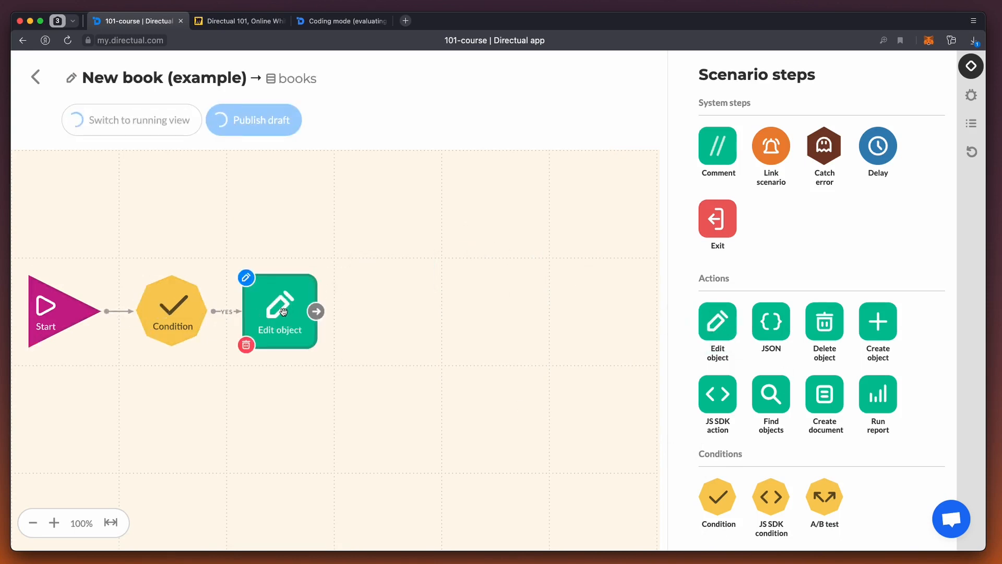
Step: Add an Exit step below the Condition and connect it to the Condition's NO output
{"action": "left_click_drag", "start_coordinate": [708, 225], "coordinate": [148, 410]}
{"action": "mouse_move", "coordinate": [138, 310]}
{"action": "left_click_drag", "start_coordinate": [172, 354], "coordinate": [170, 408]}
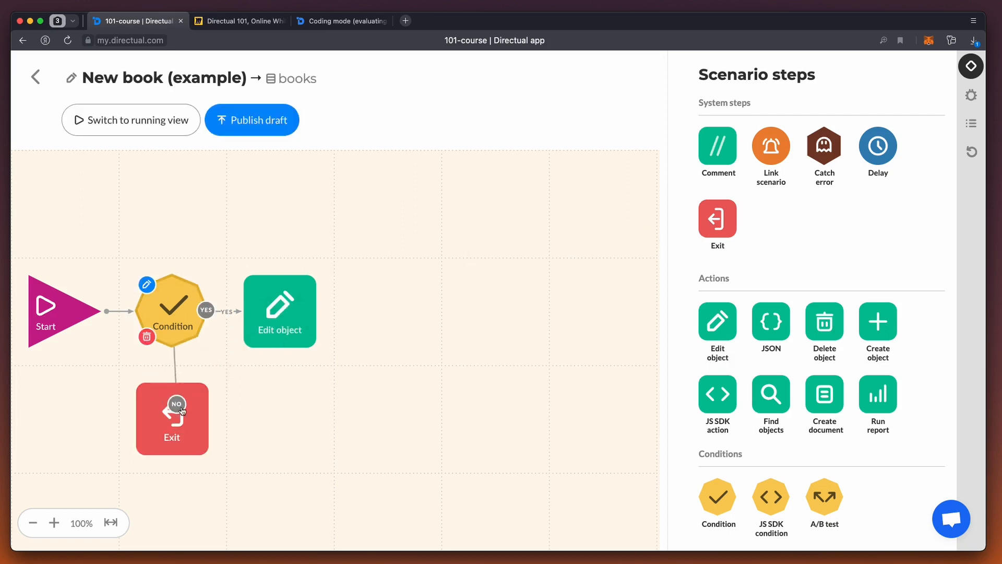
{"action": "mouse_move", "coordinate": [51, 294]}
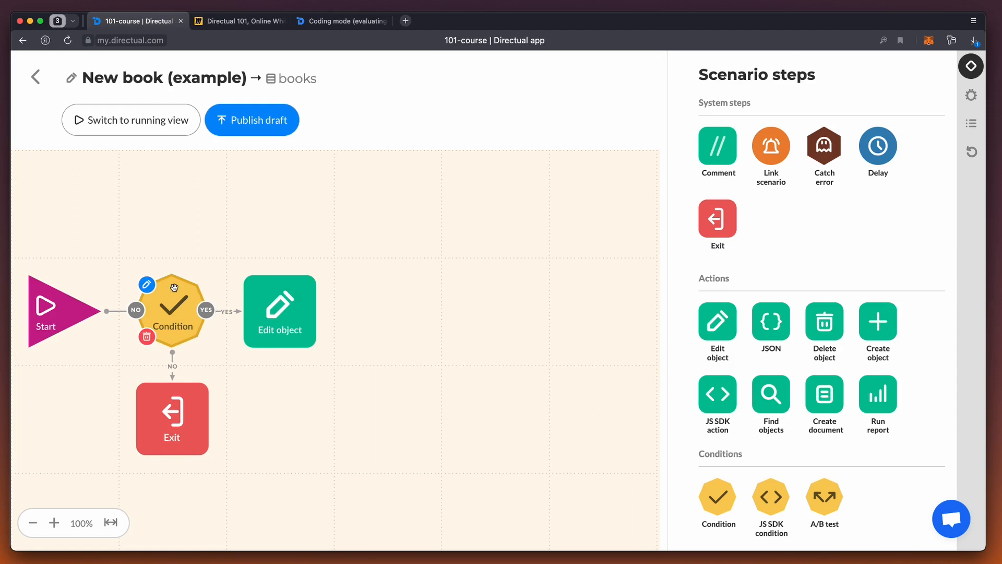
{"action": "mouse_move", "coordinate": [290, 302]}
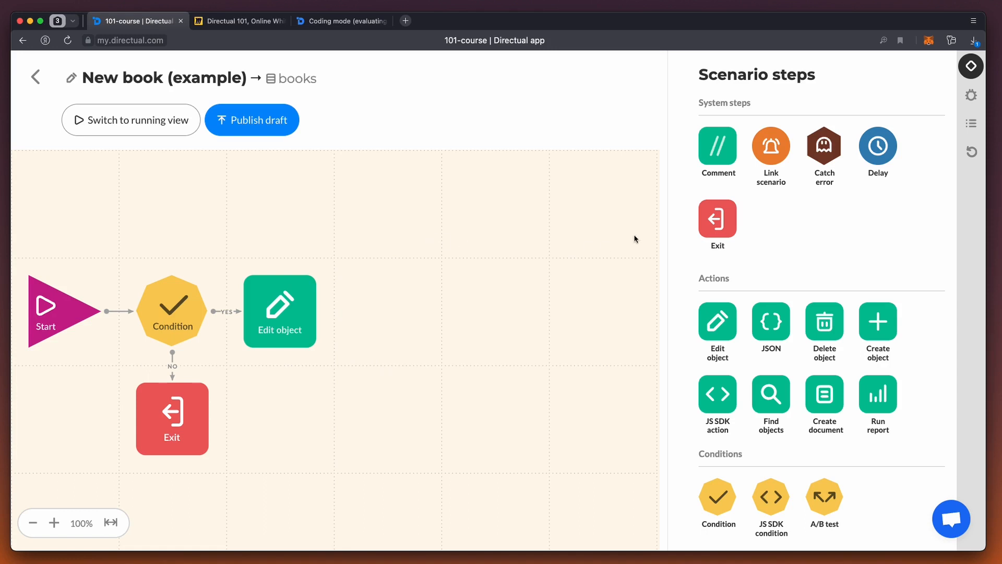
Step: Add a Comment step above the Condition reading "Just figuring out what <b>scenarios</b> are" and save it
{"action": "left_click_drag", "start_coordinate": [718, 146], "coordinate": [182, 217]}
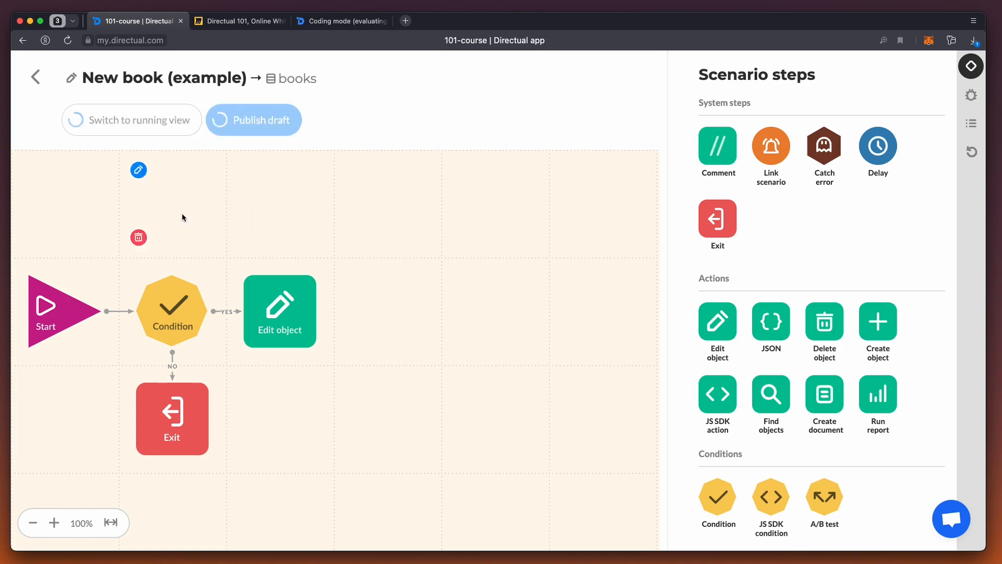
{"action": "type", "text": "Just figuring"}
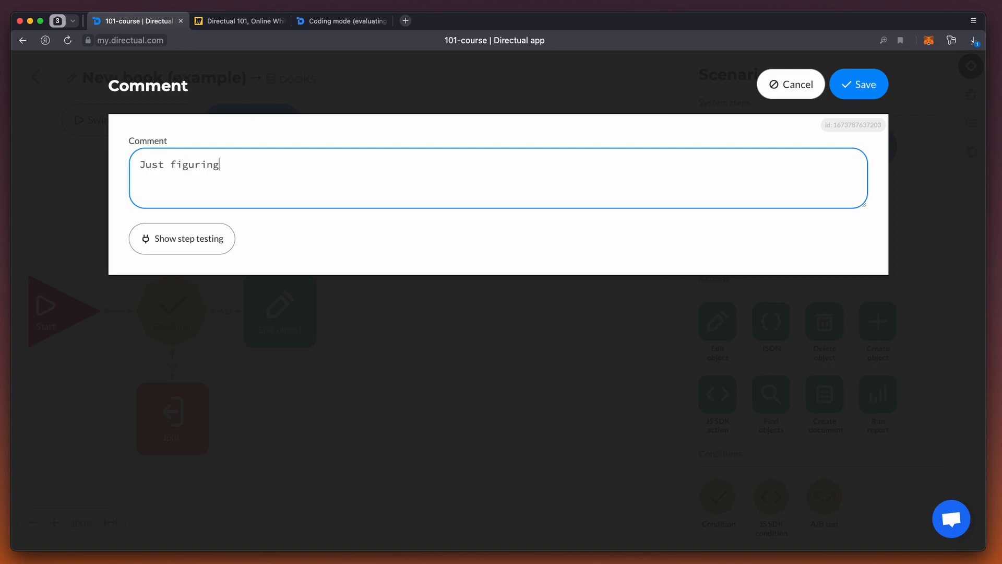
{"action": "type", "text": " out what scenarios are"}
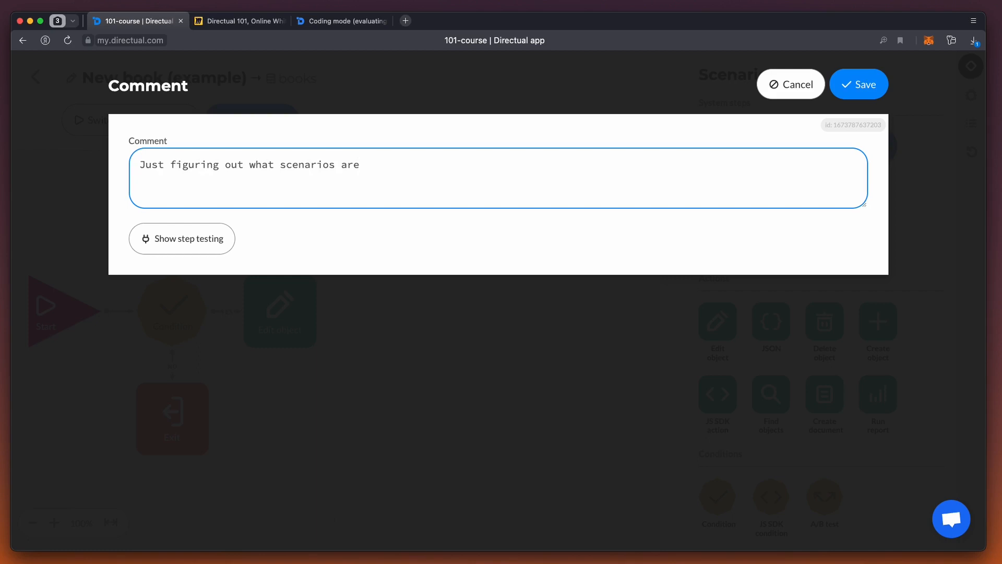
{"action": "left_click", "coordinate": [281, 166]}
{"action": "type", "text": "<b>"}
{"action": "left_click", "coordinate": [358, 175]}
{"action": "type", "text": "</b>"}
{"action": "left_click", "coordinate": [863, 87]}
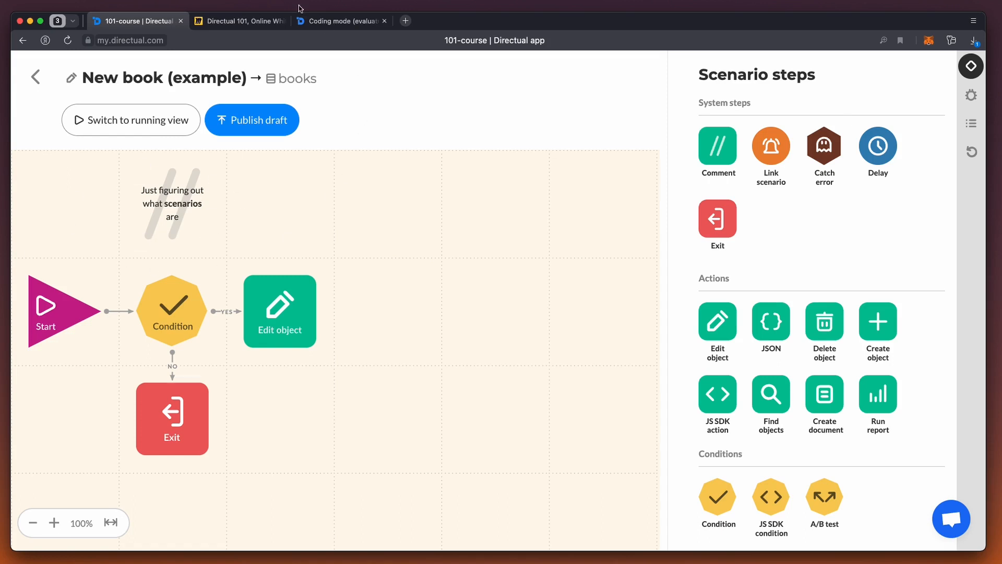
Step: Switch to the Directual 101 Miro board, highlight the Comments bullet, and return to the Directual scenario
{"action": "left_click", "coordinate": [236, 23]}
{"action": "left_click_drag", "start_coordinate": [171, 279], "coordinate": [325, 276]}
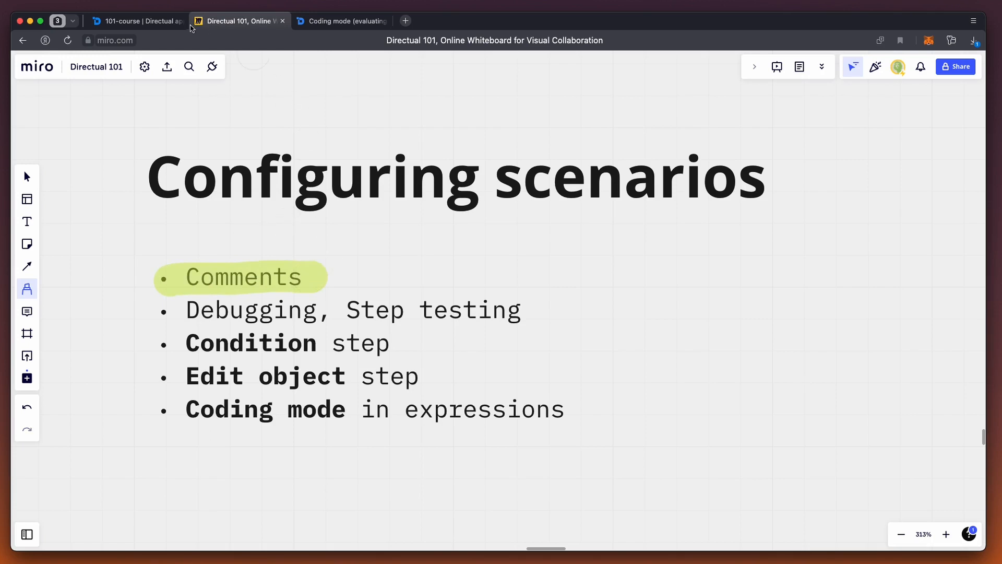
{"action": "left_click", "coordinate": [152, 25]}
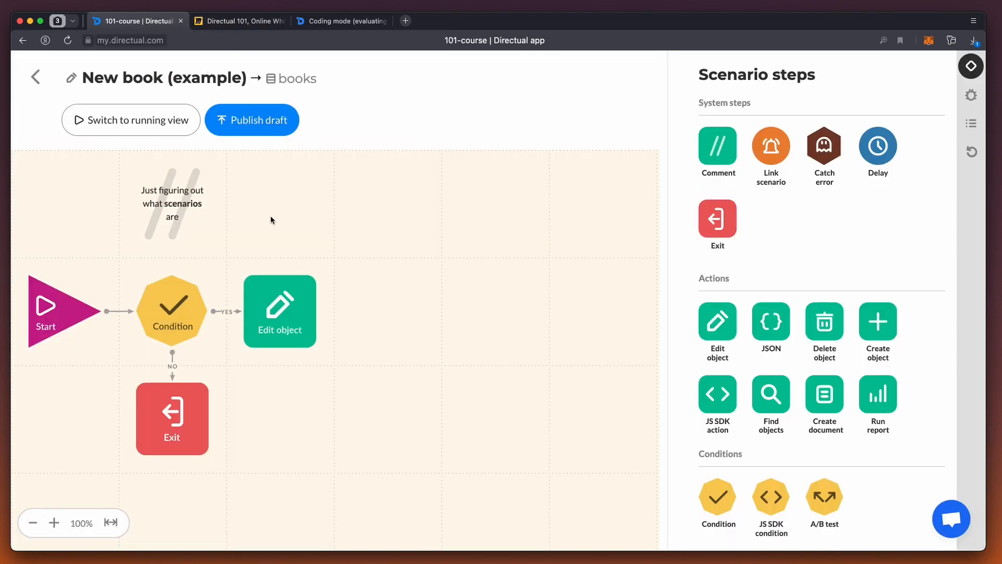
Step: Open the scenario's books structure separately and copy the object ID of The Idiot
{"action": "left_click", "coordinate": [296, 80], "text": "super"}
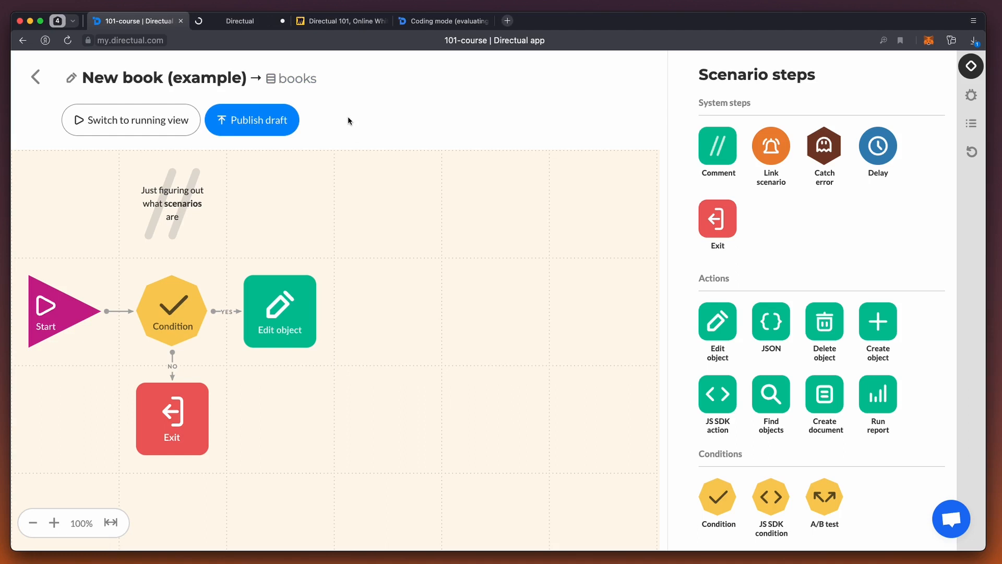
{"action": "left_click", "coordinate": [228, 22]}
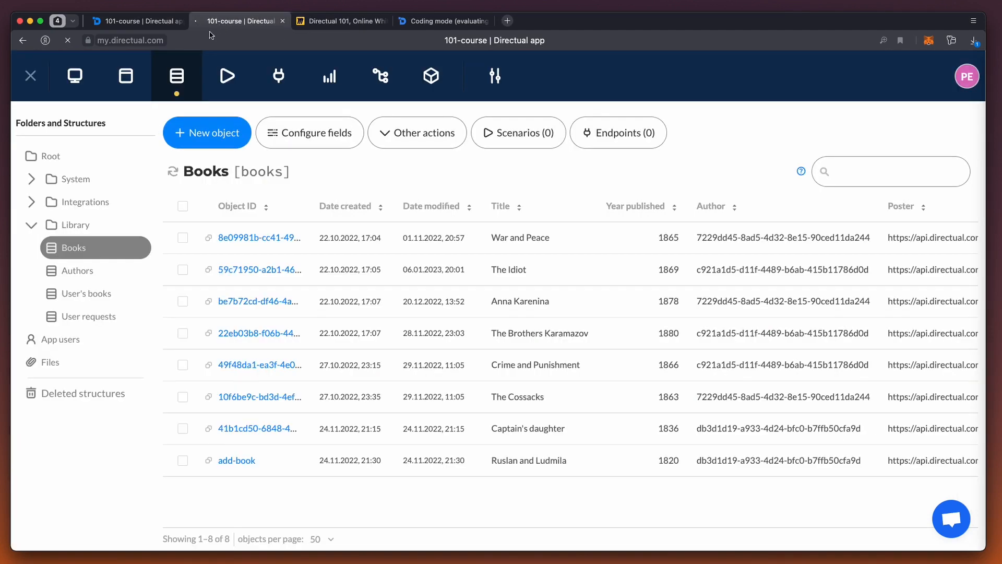
{"action": "left_click", "coordinate": [209, 270]}
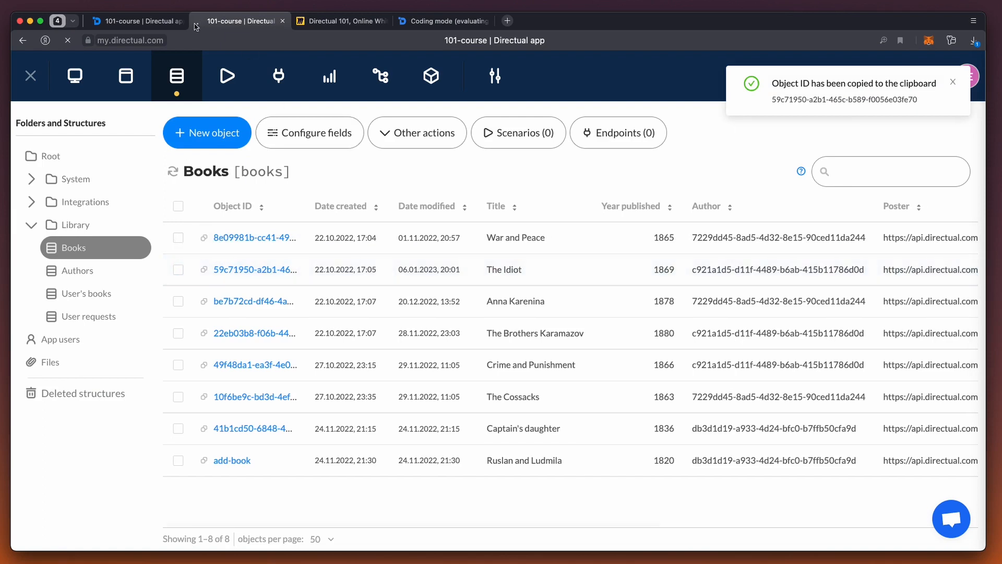
Step: Throw The Idiot's object ID into the draft scenario in debug mode and refresh the scenario logs
{"action": "left_click", "coordinate": [144, 22]}
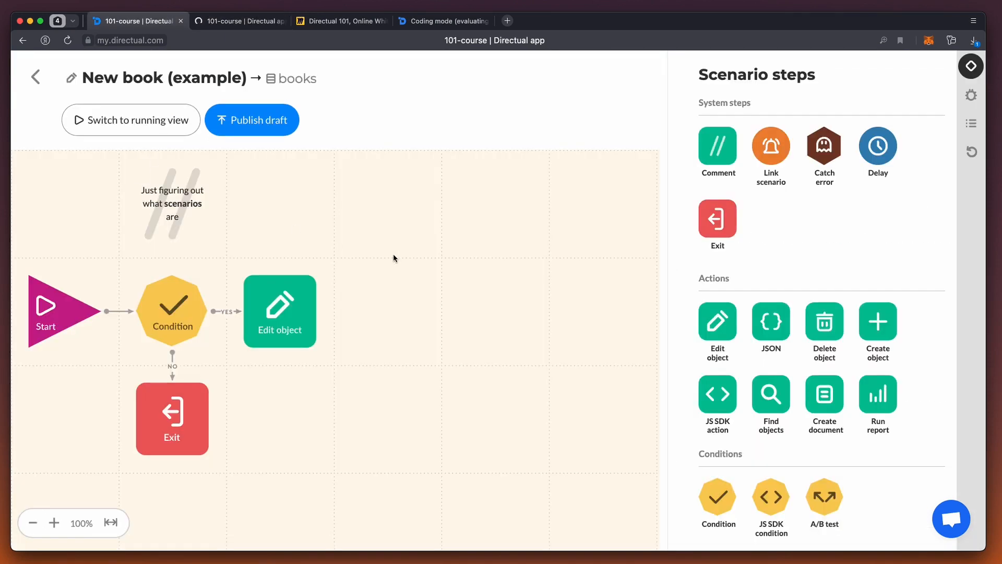
{"action": "left_click", "coordinate": [971, 99]}
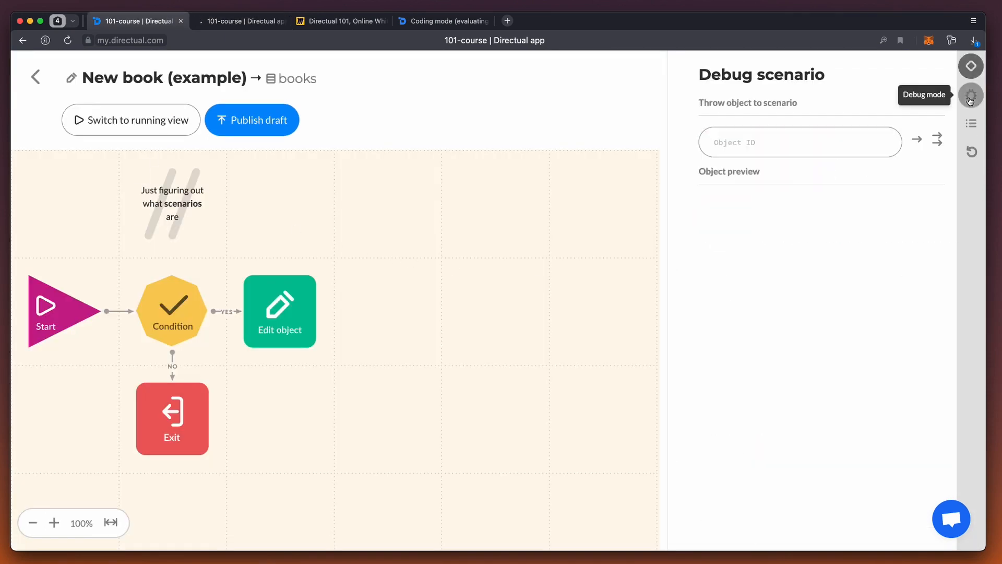
{"action": "left_click", "coordinate": [763, 145]}
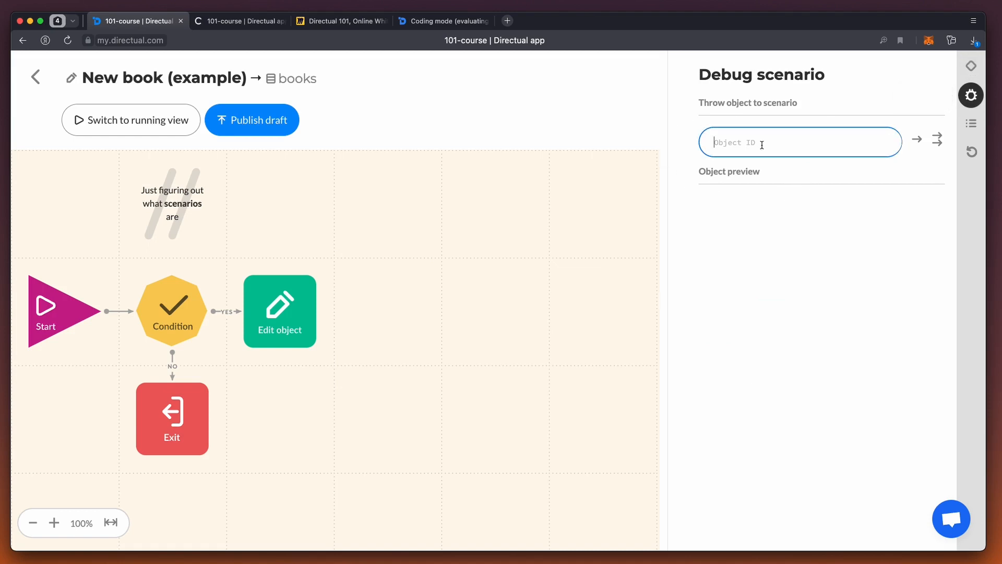
{"action": "key", "text": "super+v"}
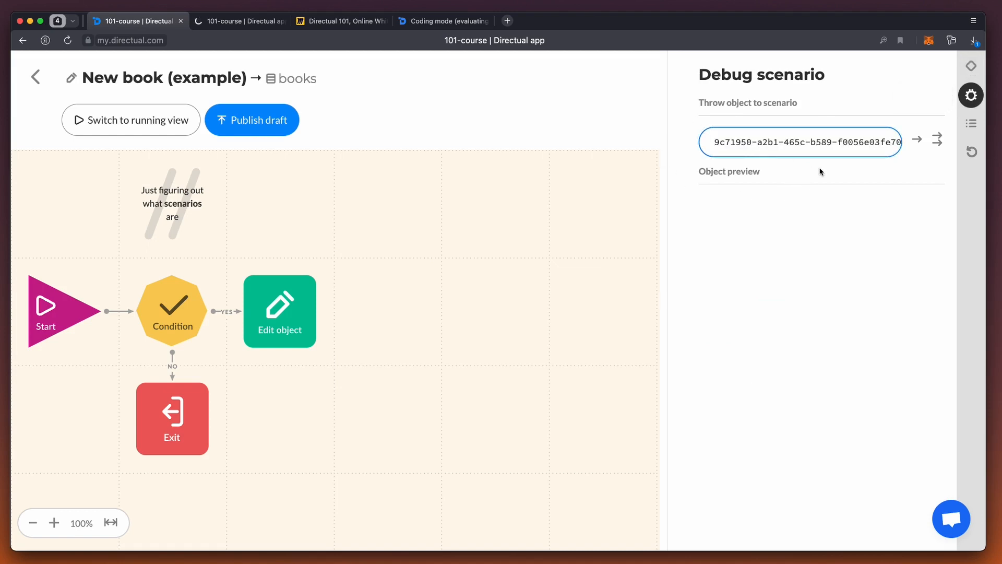
{"action": "left_click", "coordinate": [917, 139]}
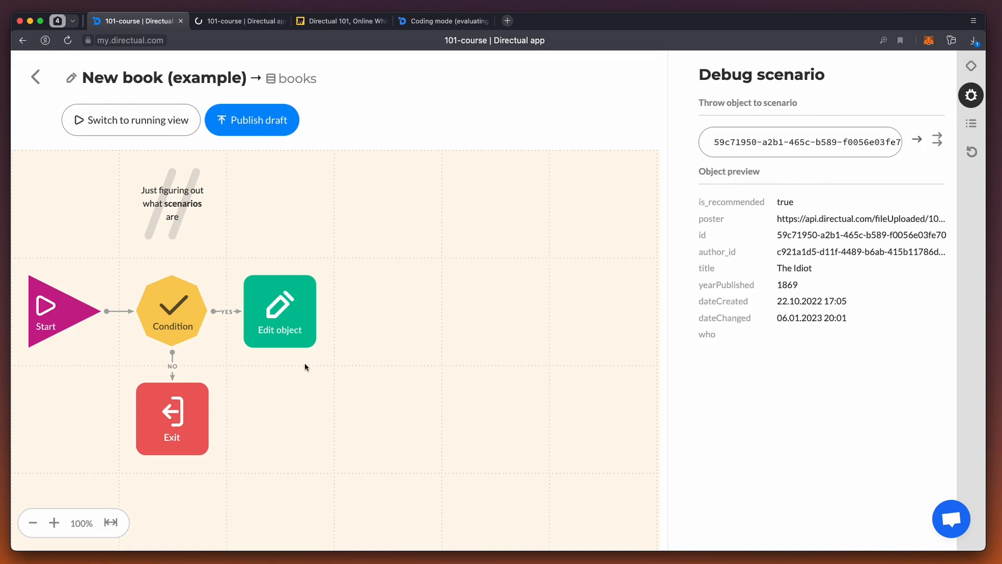
{"action": "left_click", "coordinate": [974, 129]}
{"action": "left_click", "coordinate": [935, 98]}
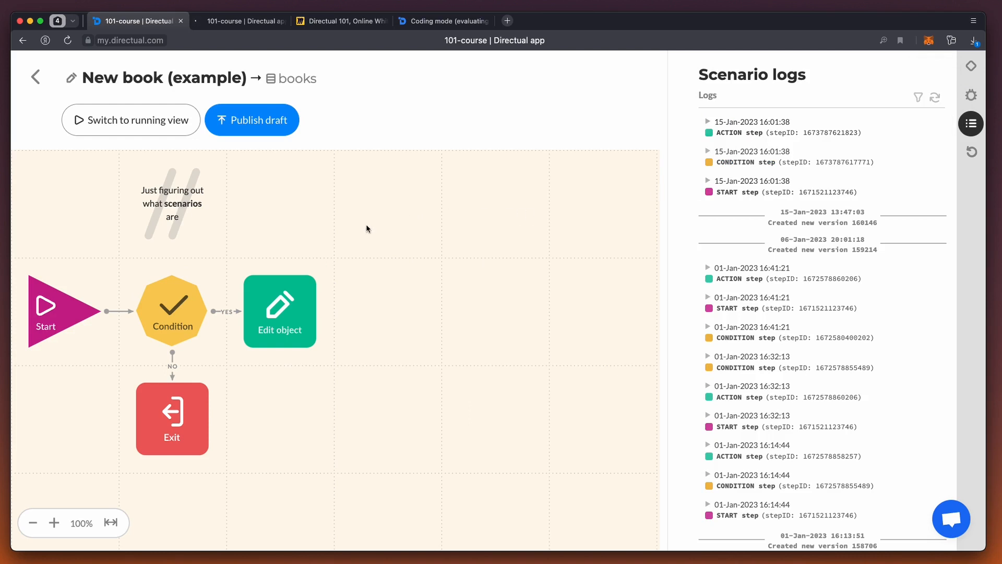
Step: Switch to the running view, throw The Idiot's object ID into the running scenario, and refresh its logs
{"action": "left_click", "coordinate": [139, 124]}
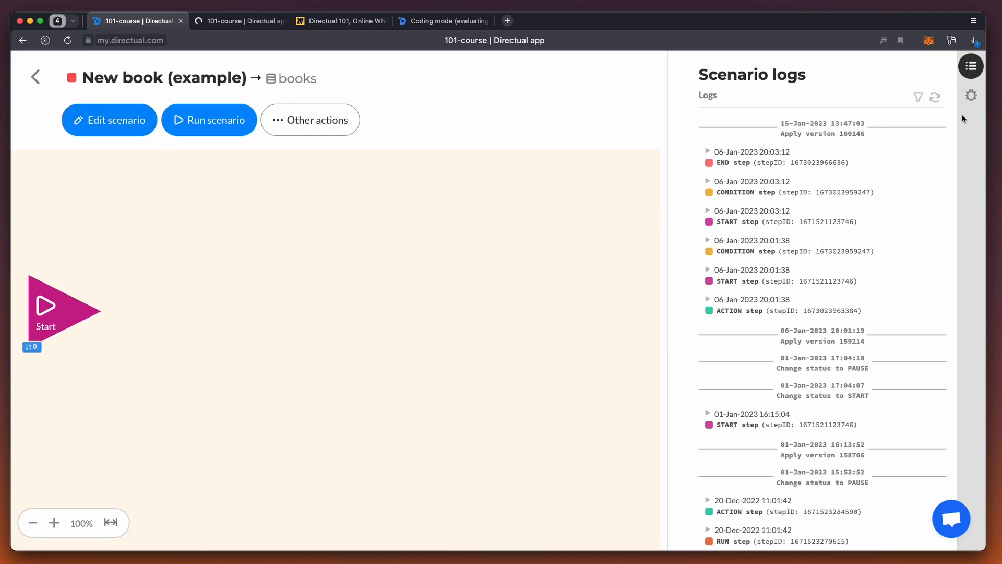
{"action": "left_click", "coordinate": [971, 95]}
{"action": "left_click", "coordinate": [835, 142]}
{"action": "key", "text": "super+v"}
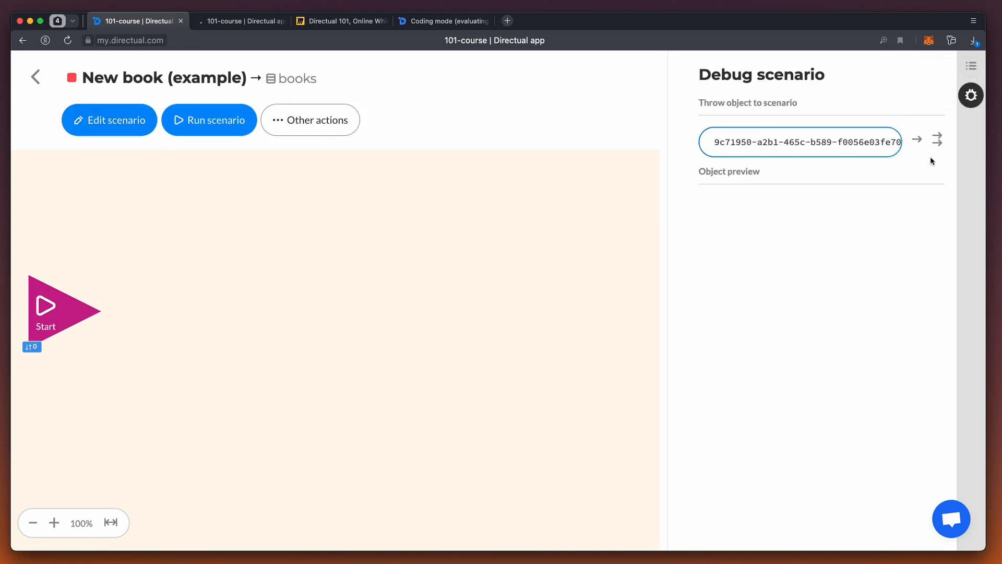
{"action": "left_click", "coordinate": [917, 140]}
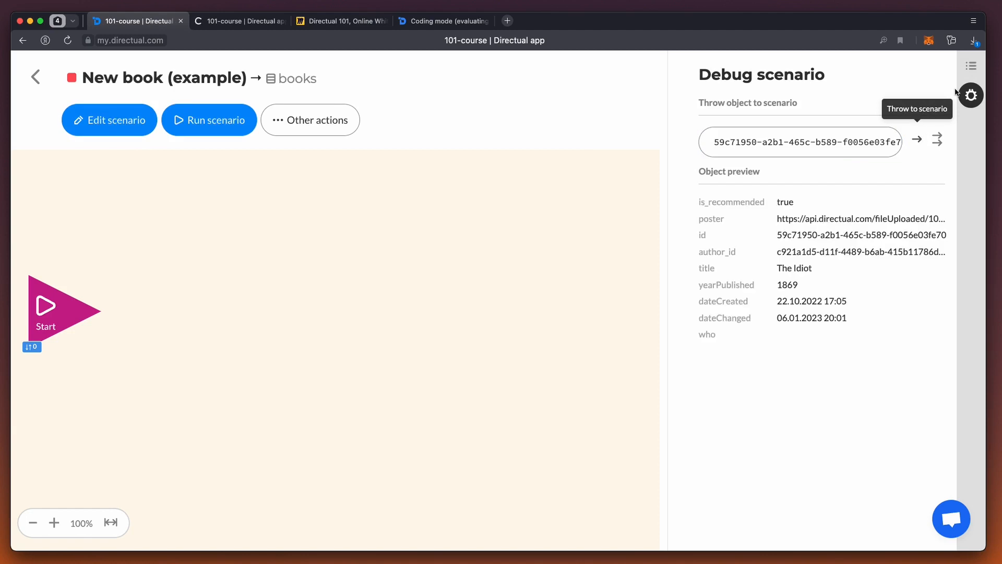
{"action": "left_click", "coordinate": [971, 65]}
{"action": "left_click", "coordinate": [935, 97]}
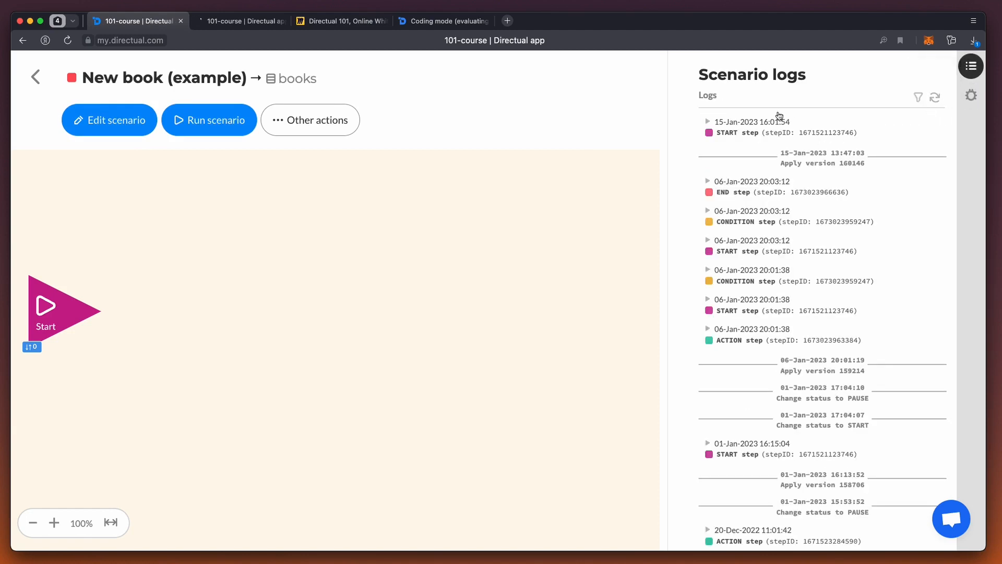
Step: Return to editing the scenario and set the Condition step to check that Recommend book? is equal to true
{"action": "left_click", "coordinate": [76, 128]}
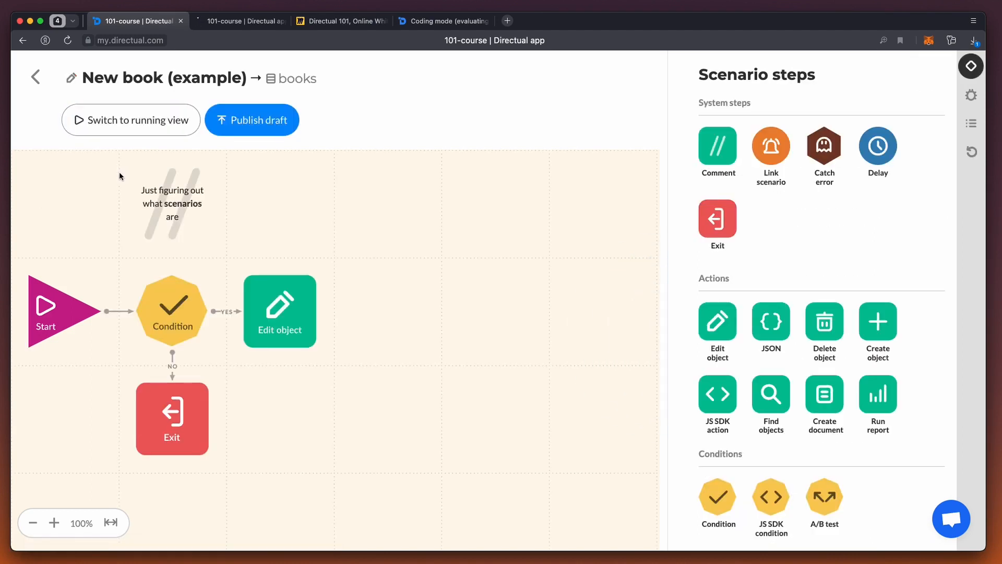
{"action": "left_click", "coordinate": [173, 312]}
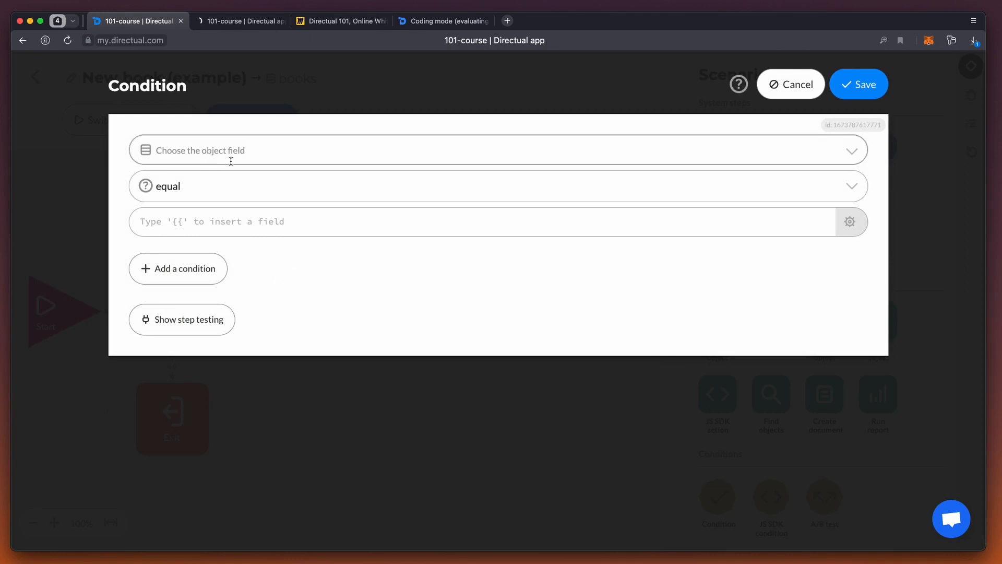
{"action": "left_click", "coordinate": [213, 152]}
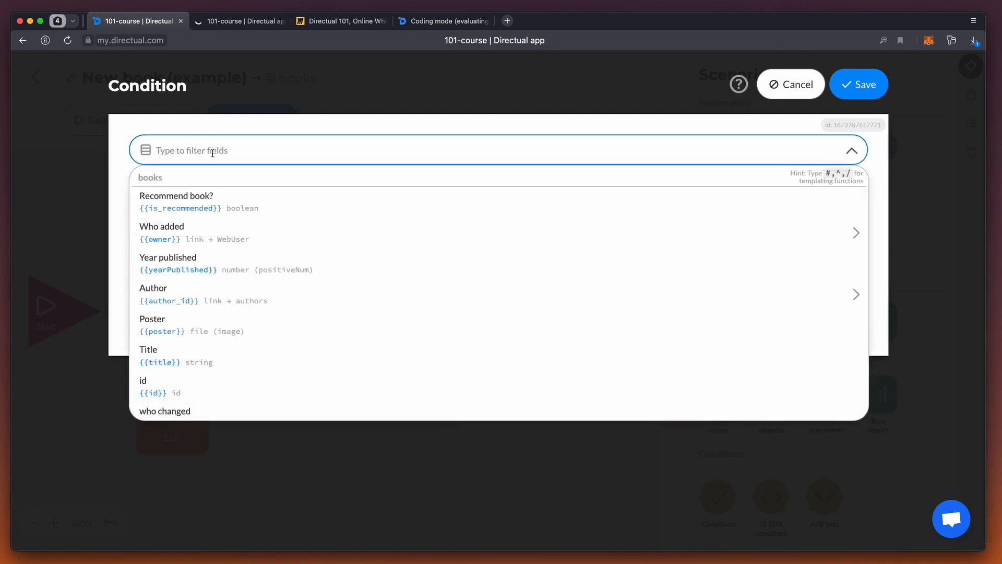
{"action": "left_click", "coordinate": [211, 201]}
{"action": "left_click", "coordinate": [199, 223]}
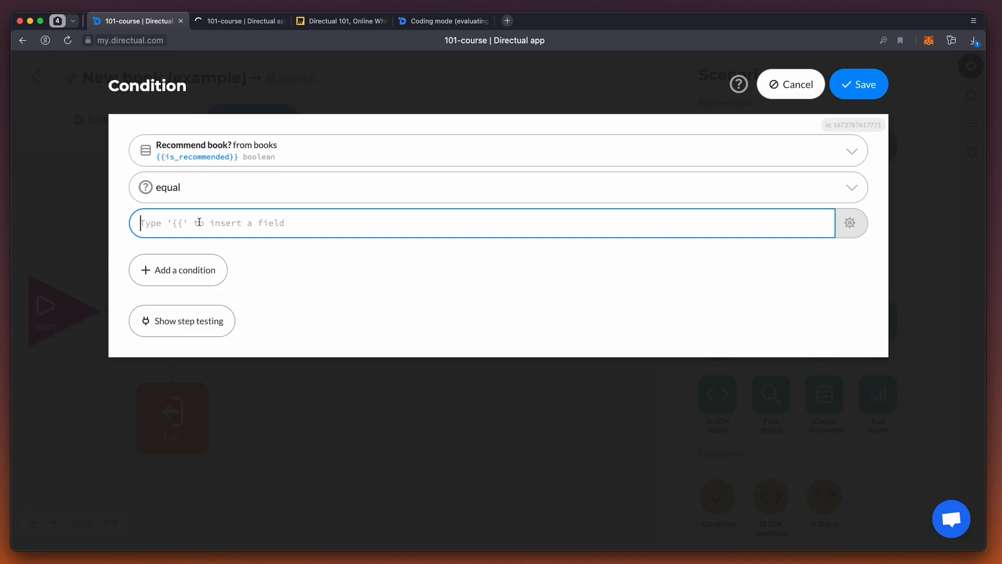
{"action": "type", "text": "true"}
{"action": "left_click", "coordinate": [287, 272]}
Step: Run step testing on the Condition with The Idiot's object ID
{"action": "left_click", "coordinate": [196, 322]}
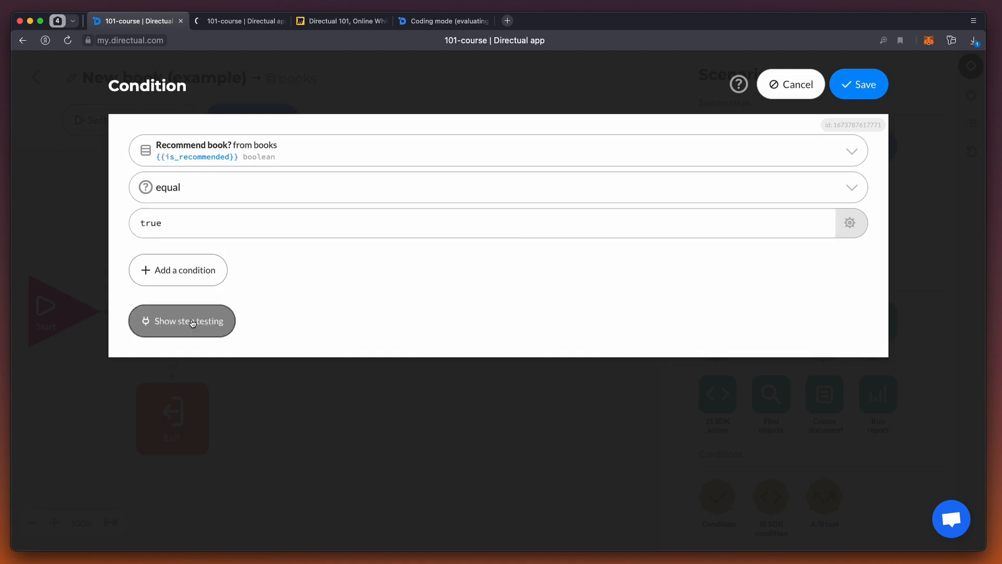
{"action": "left_click", "coordinate": [191, 397]}
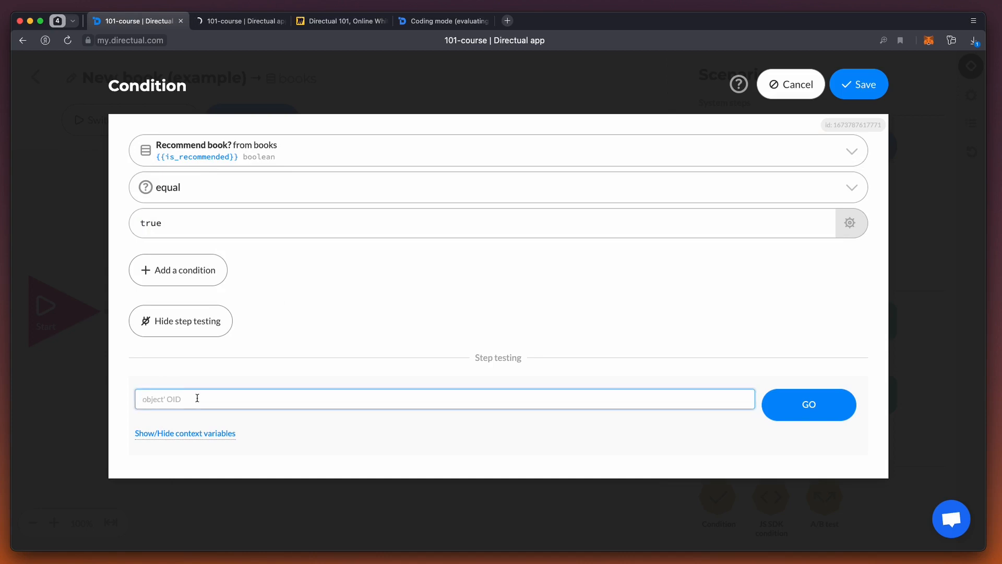
{"action": "key", "text": "super+v"}
{"action": "left_click", "coordinate": [797, 408]}
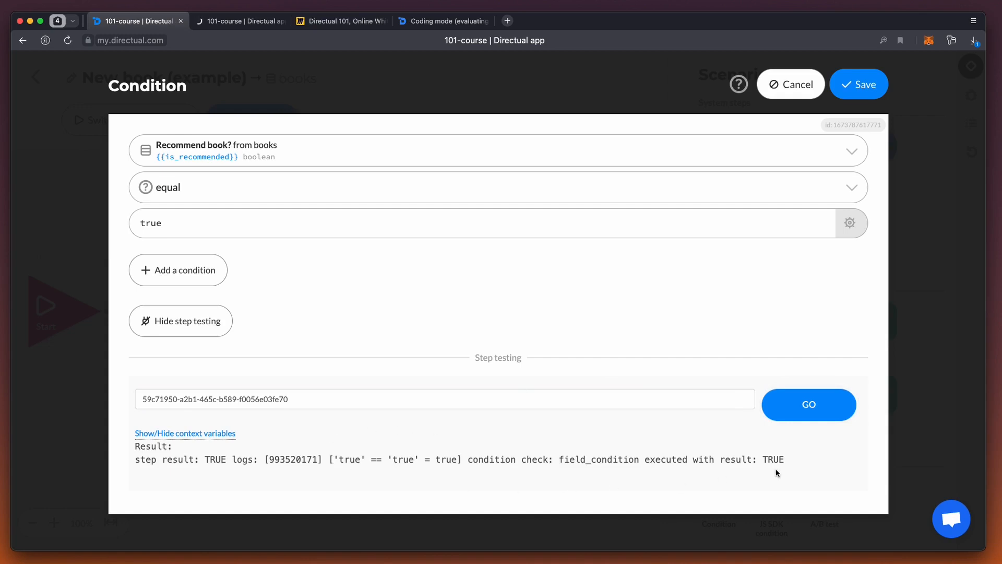
Step: Open The Idiot's record in the Books structure and check its Recommend book? field
{"action": "left_click", "coordinate": [241, 24]}
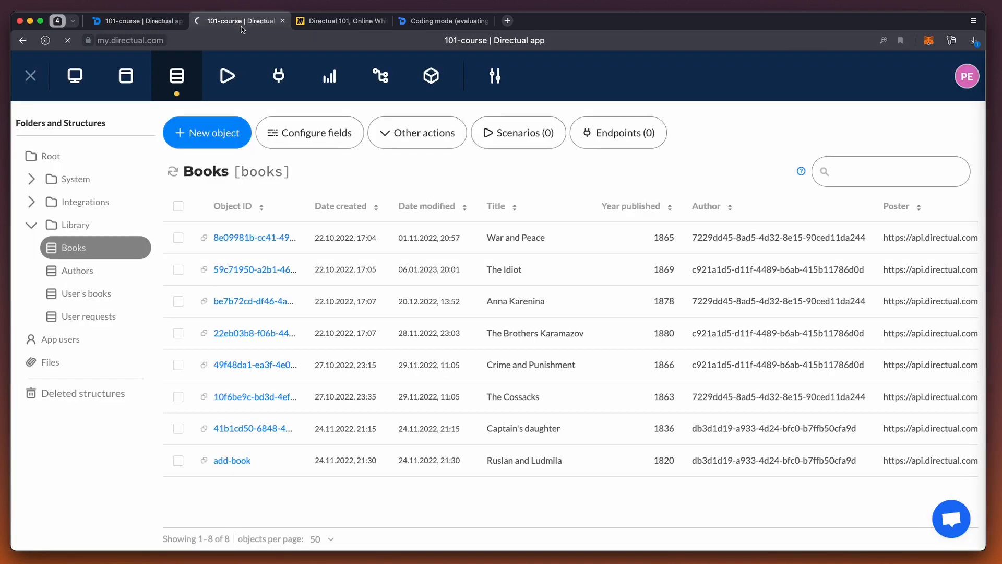
{"action": "left_click", "coordinate": [276, 270]}
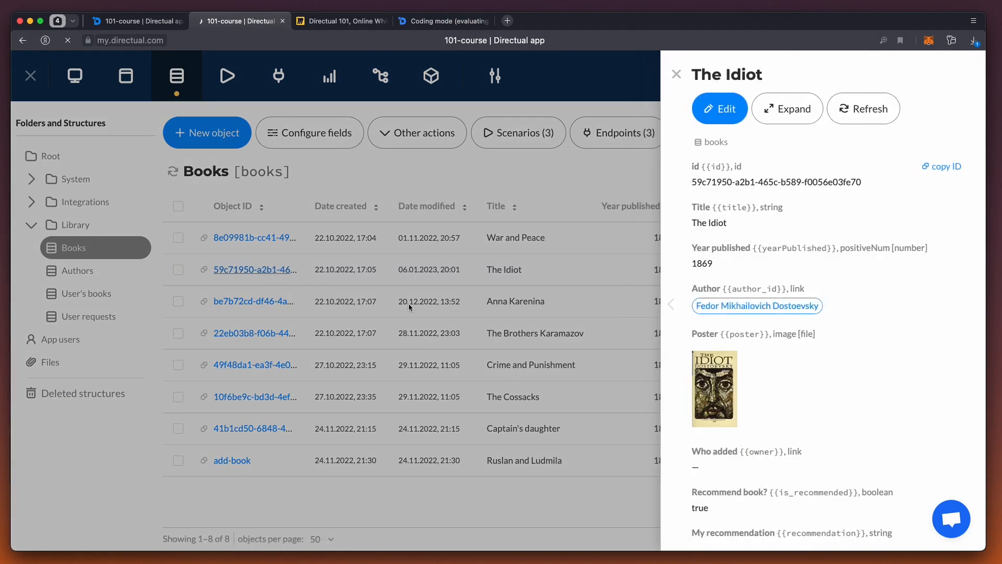
{"action": "scroll", "coordinate": [811, 281], "scroll_direction": "down", "scroll_amount": 2}
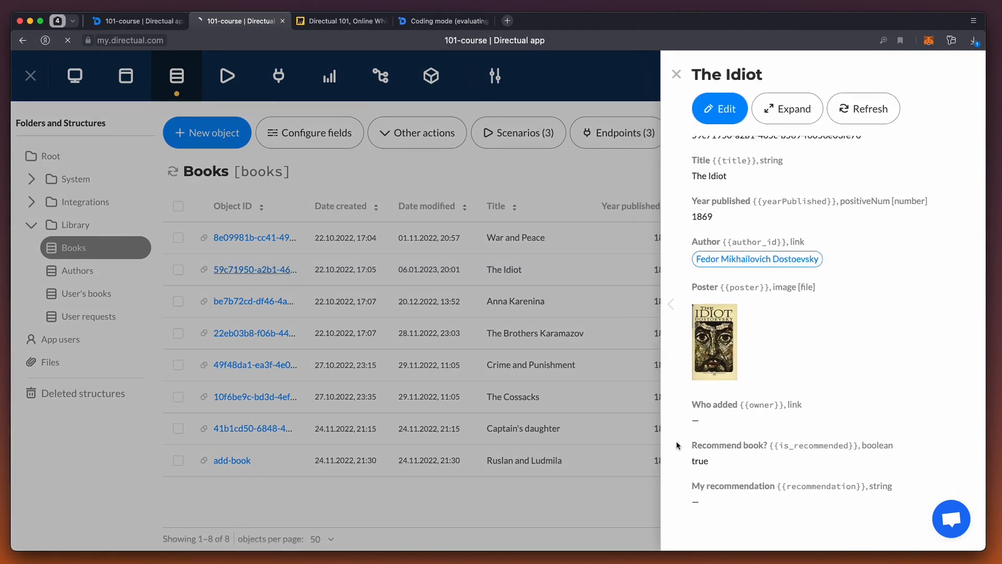
Step: Return to the scenario, try the Condition on the Poster field in step testing, and restore Recommend book? as the checked field
{"action": "left_click", "coordinate": [137, 21]}
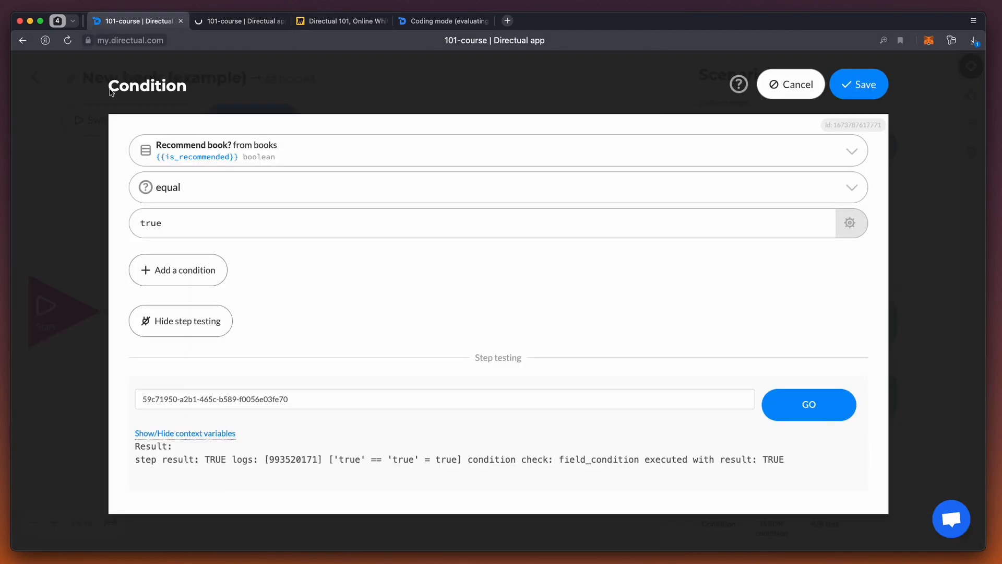
{"action": "left_click", "coordinate": [322, 153]}
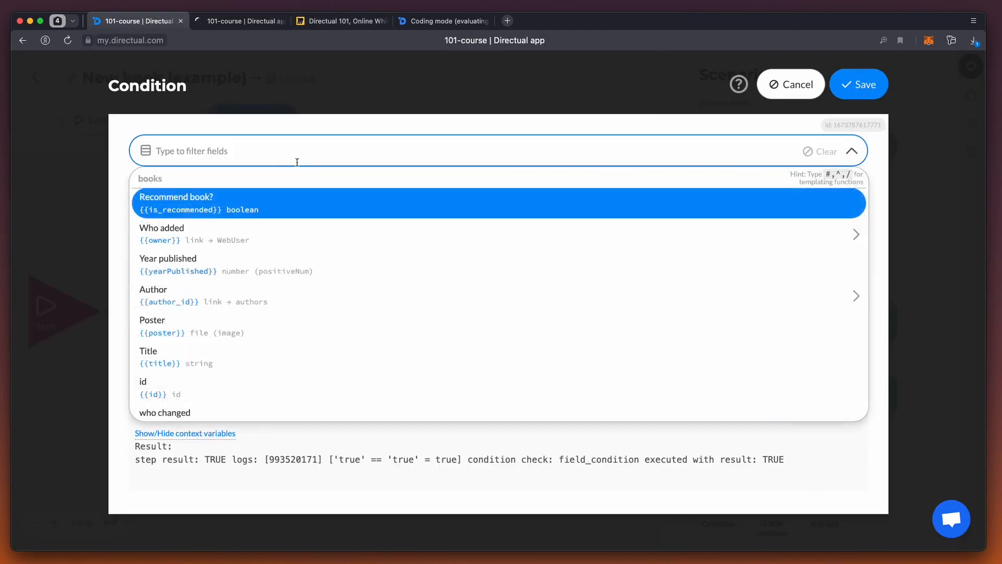
{"action": "left_click", "coordinate": [261, 324]}
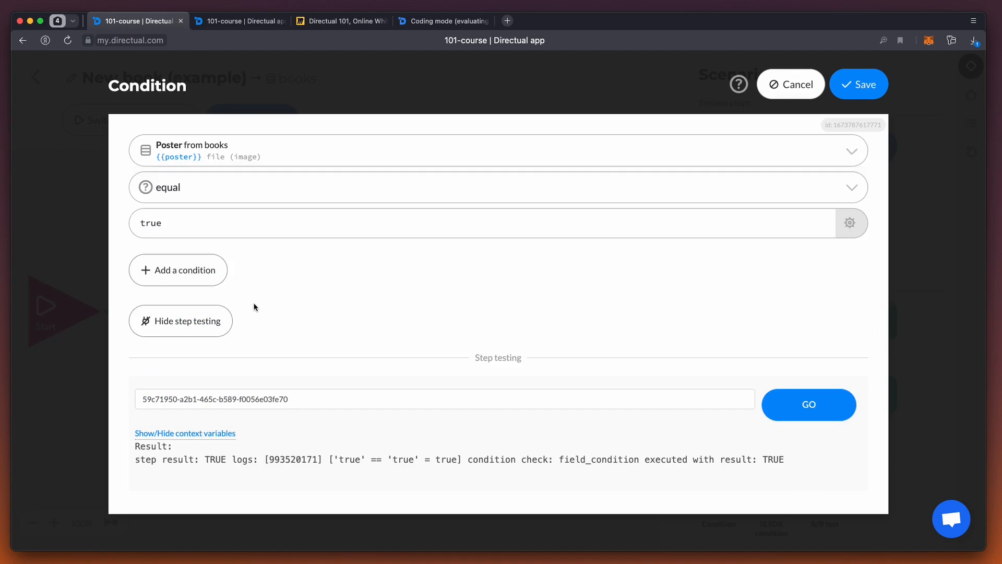
{"action": "left_click", "coordinate": [810, 405]}
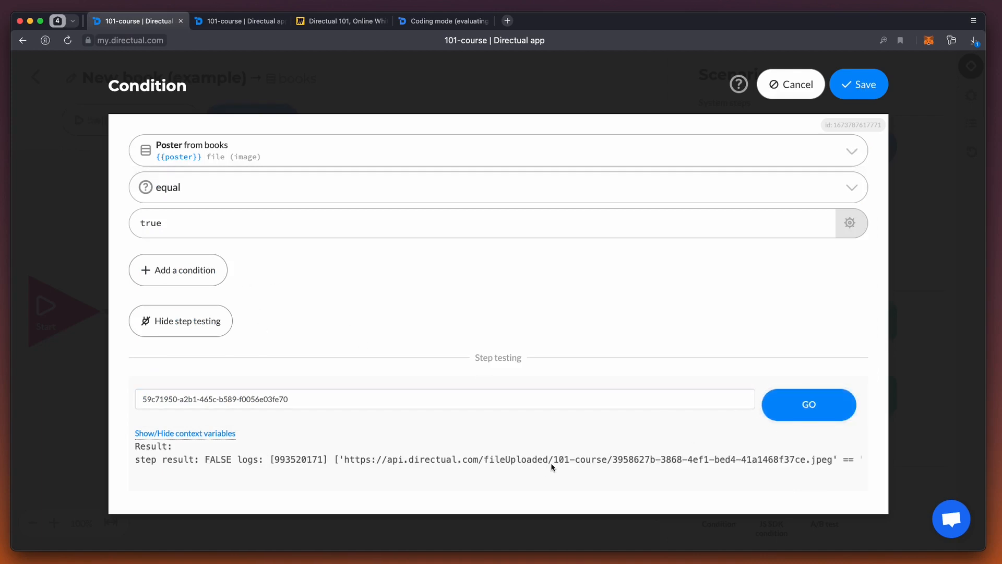
{"action": "scroll", "coordinate": [558, 465], "scroll_direction": "right", "scroll_amount": 10}
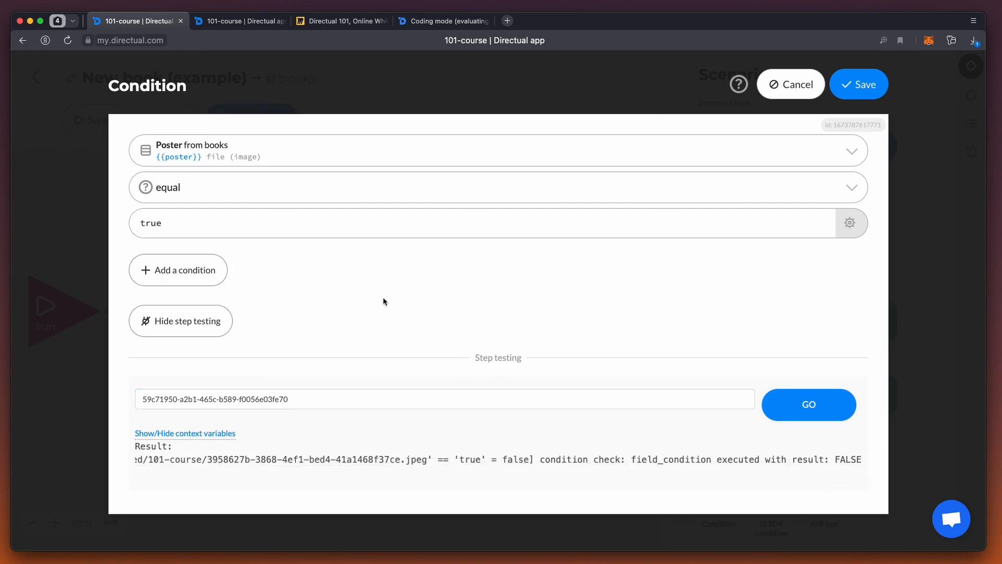
{"action": "left_click", "coordinate": [261, 143]}
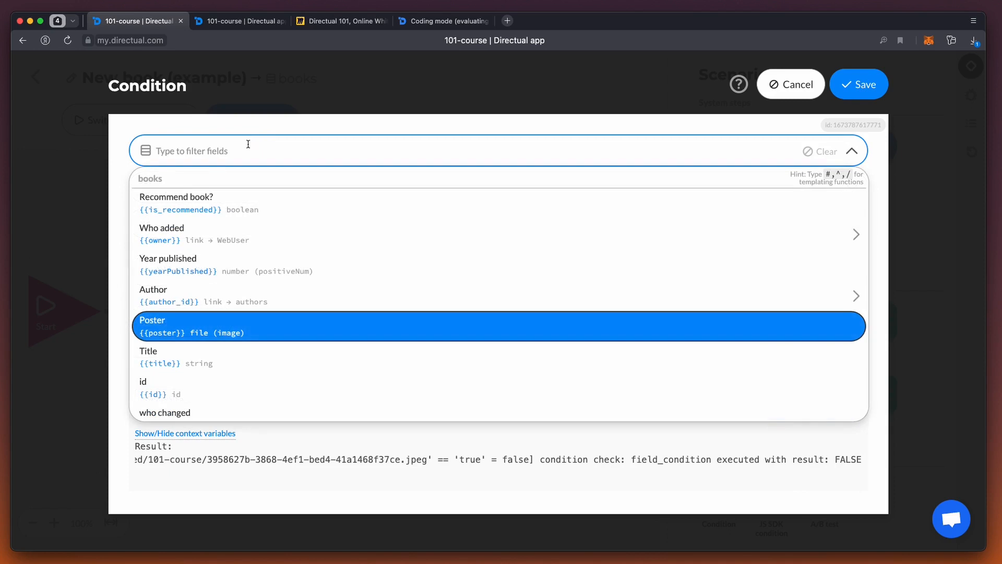
{"action": "left_click", "coordinate": [203, 197]}
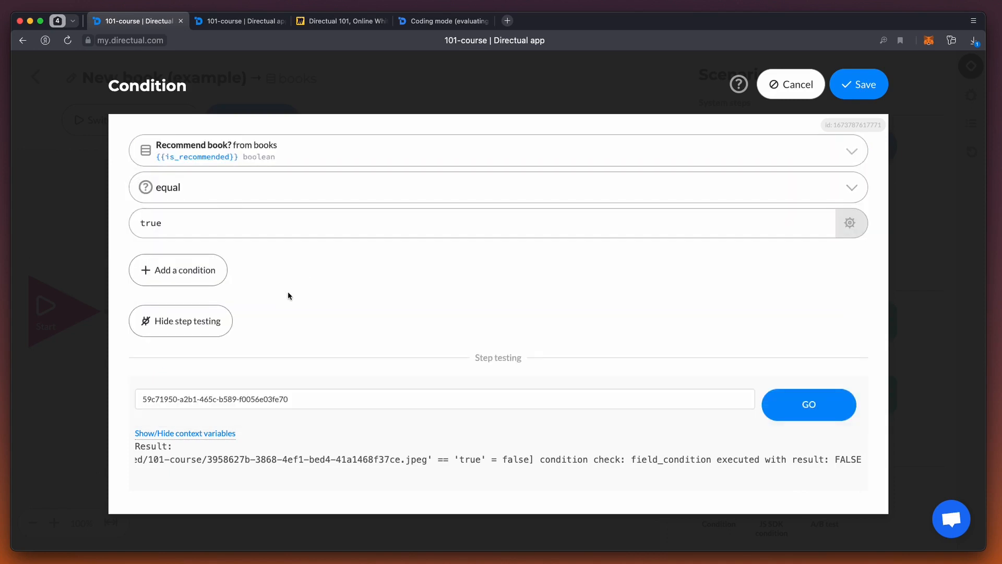
Step: Add a second condition to the Condition step, joined with AND, on the linked author's Birth year field
{"action": "left_click", "coordinate": [177, 273]}
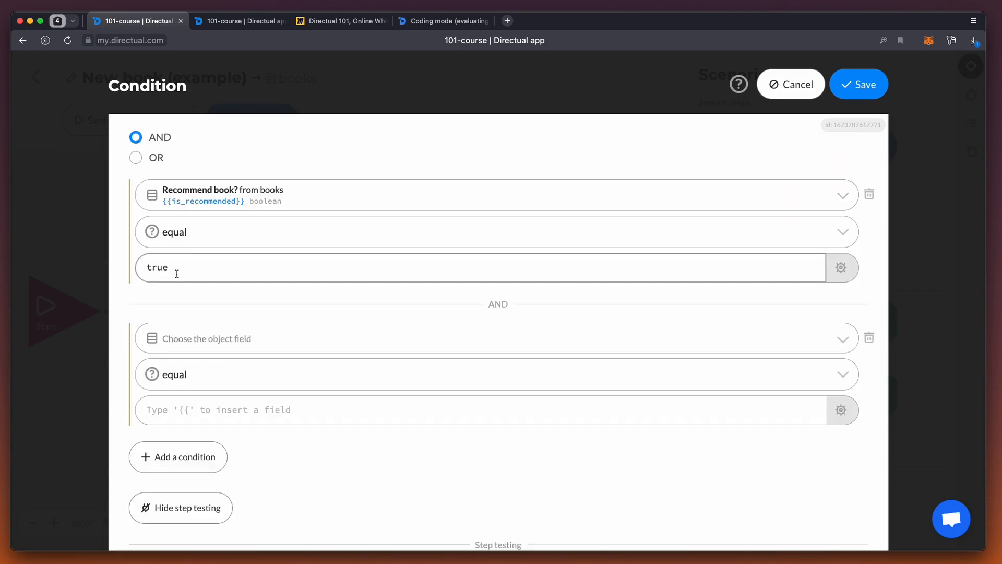
{"action": "left_click", "coordinate": [215, 338]}
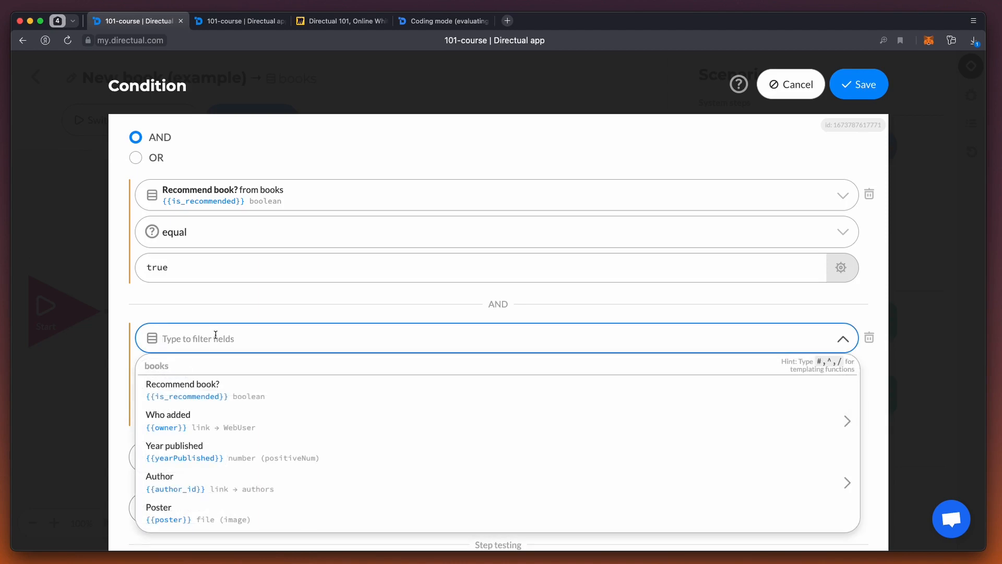
{"action": "left_click", "coordinate": [230, 483]}
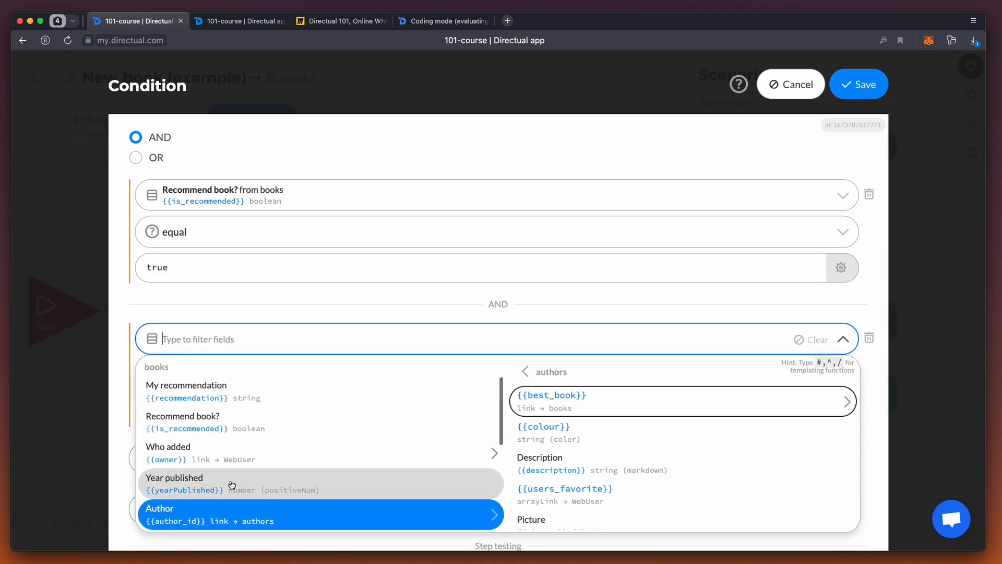
{"action": "scroll", "coordinate": [615, 405], "scroll_direction": "down", "scroll_amount": 3}
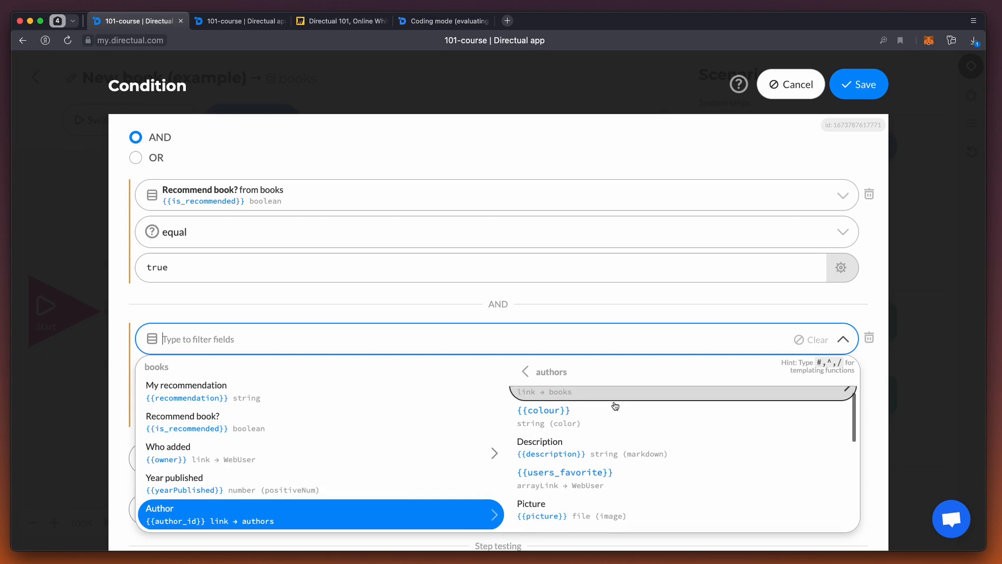
{"action": "scroll", "coordinate": [615, 406], "scroll_direction": "down", "scroll_amount": 3}
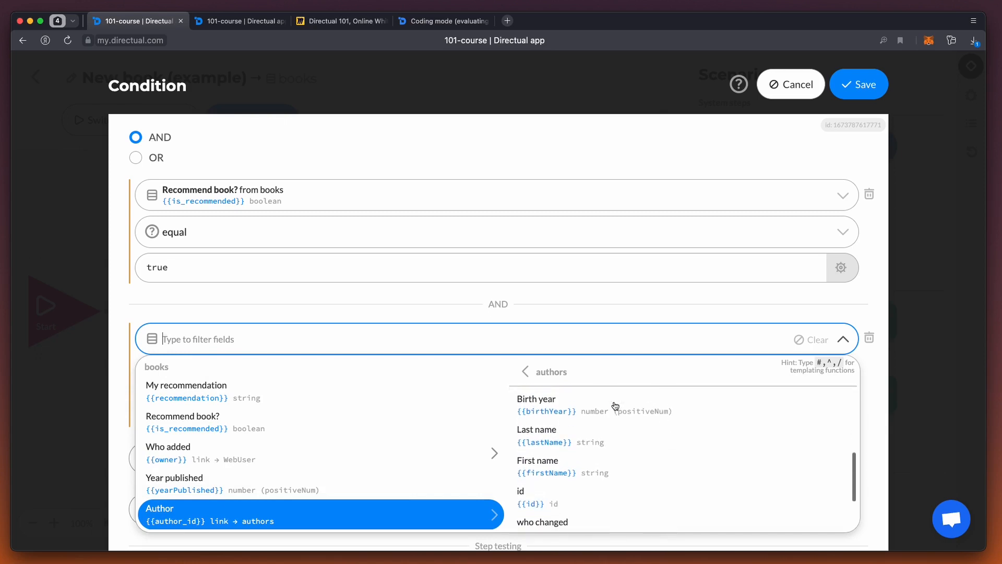
{"action": "left_click", "coordinate": [615, 406]}
Step: Set the Birth year condition to greater than 1900 and run step testing on the combined AND conditions
{"action": "left_click", "coordinate": [205, 376]}
{"action": "left_click", "coordinate": [173, 431]}
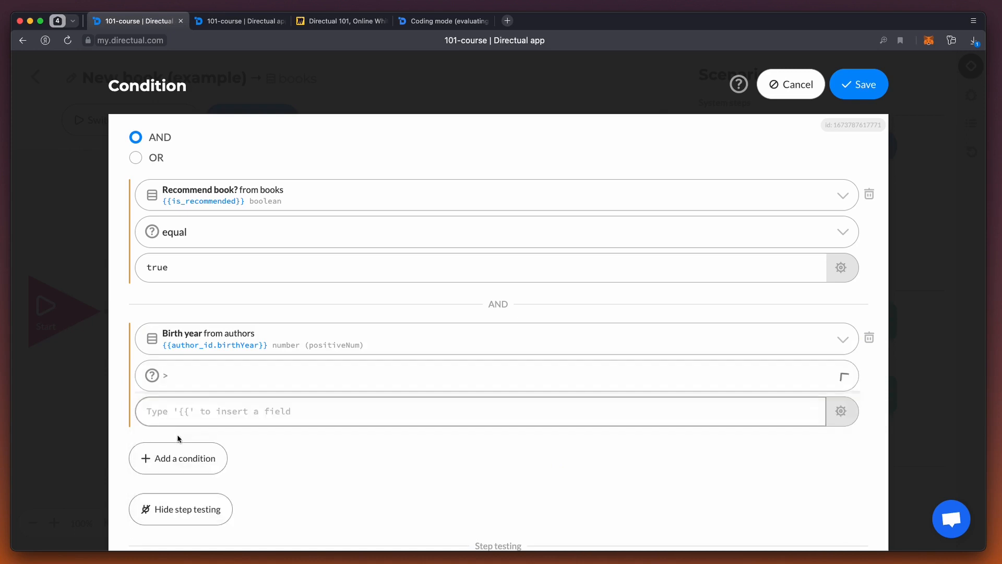
{"action": "left_click", "coordinate": [195, 414]}
{"action": "type", "text": "190"}
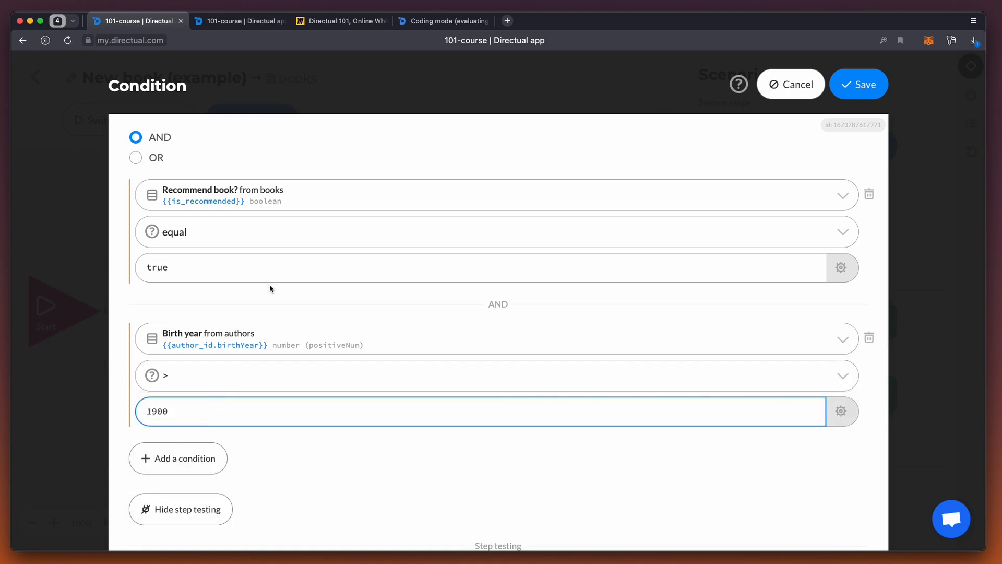
{"action": "type", "text": "0"}
{"action": "scroll", "coordinate": [293, 497], "scroll_direction": "down", "scroll_amount": 5}
{"action": "left_click", "coordinate": [801, 433]}
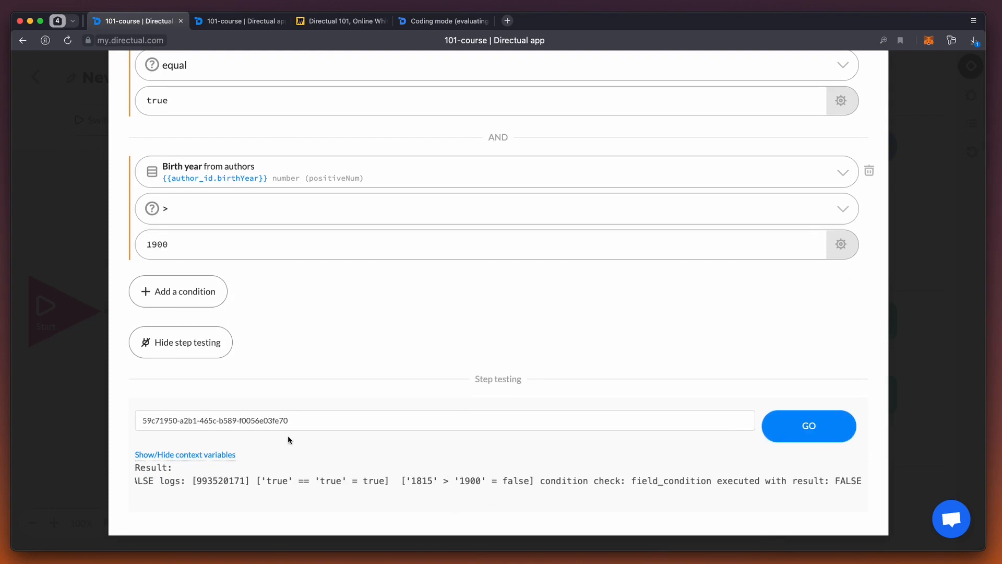
Step: Combine the two conditions with OR instead of AND and run step testing again
{"action": "scroll", "coordinate": [326, 440], "scroll_direction": "up", "scroll_amount": 5}
{"action": "left_click", "coordinate": [151, 161]}
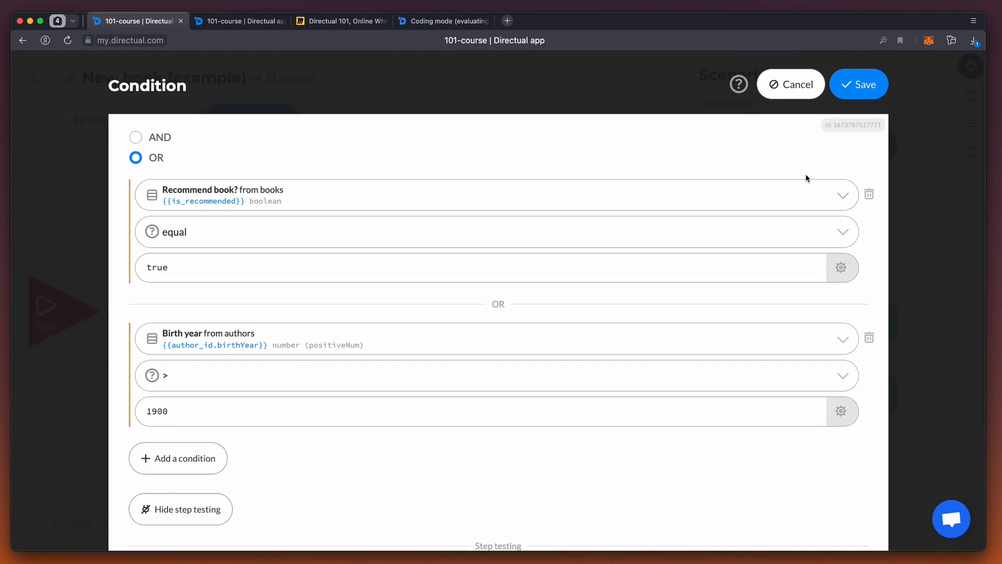
{"action": "scroll", "coordinate": [804, 198], "scroll_direction": "down", "scroll_amount": 5}
{"action": "left_click", "coordinate": [803, 427]}
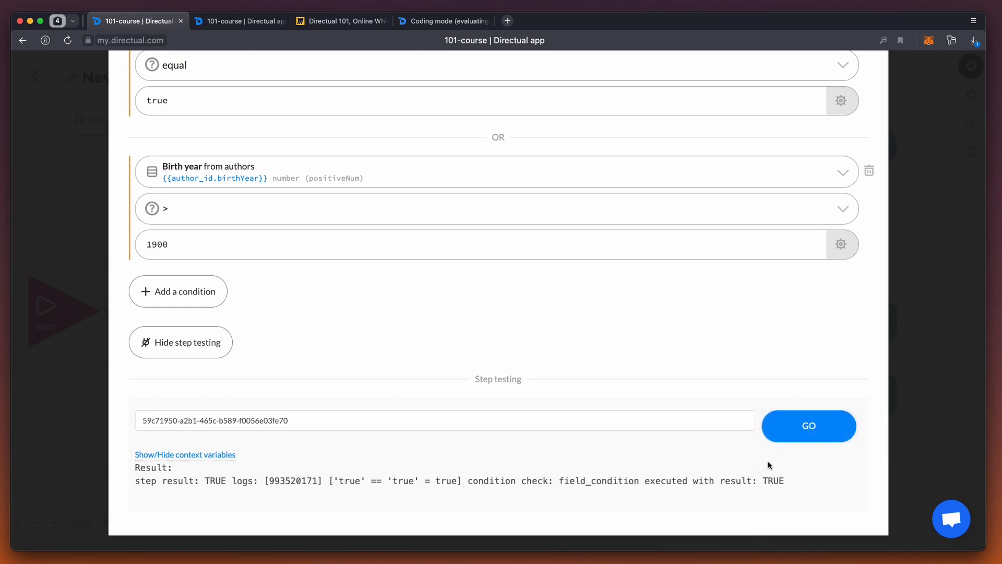
{"action": "scroll", "coordinate": [381, 395], "scroll_direction": "up", "scroll_amount": 5}
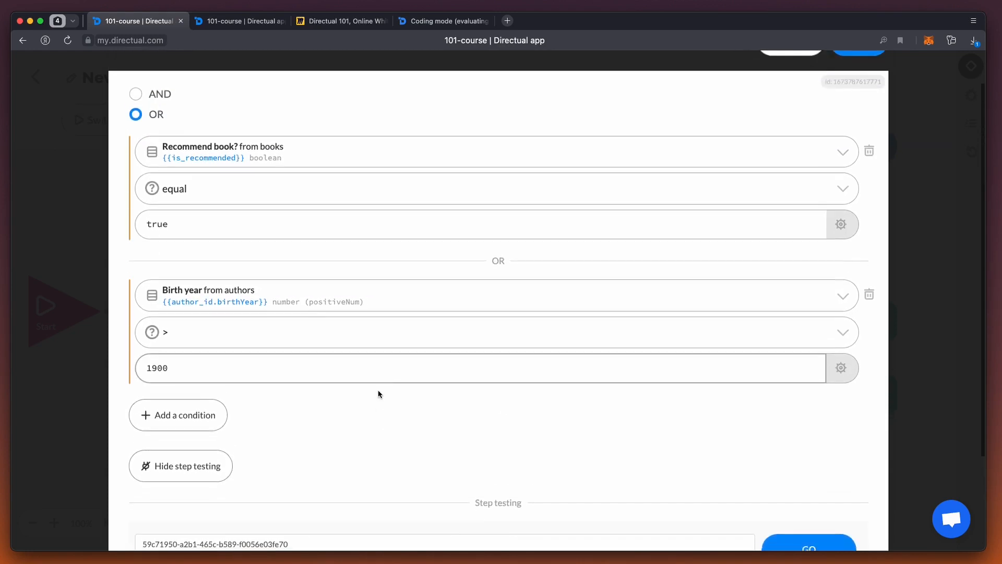
Step: Open the author linked to The Idiot in the Books structure, check the Birth year, and go back to the book record
{"action": "left_click", "coordinate": [256, 21]}
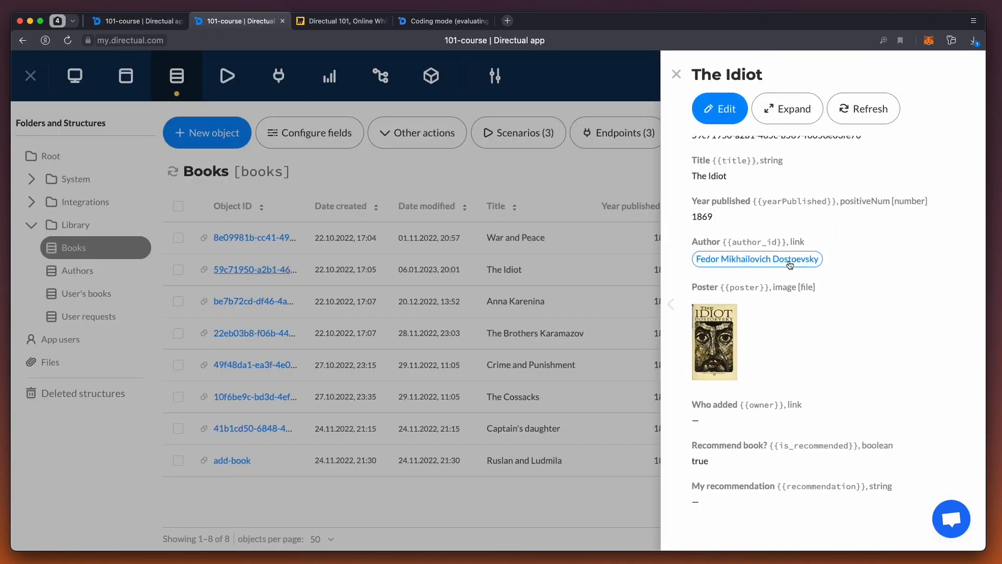
{"action": "left_click", "coordinate": [766, 259]}
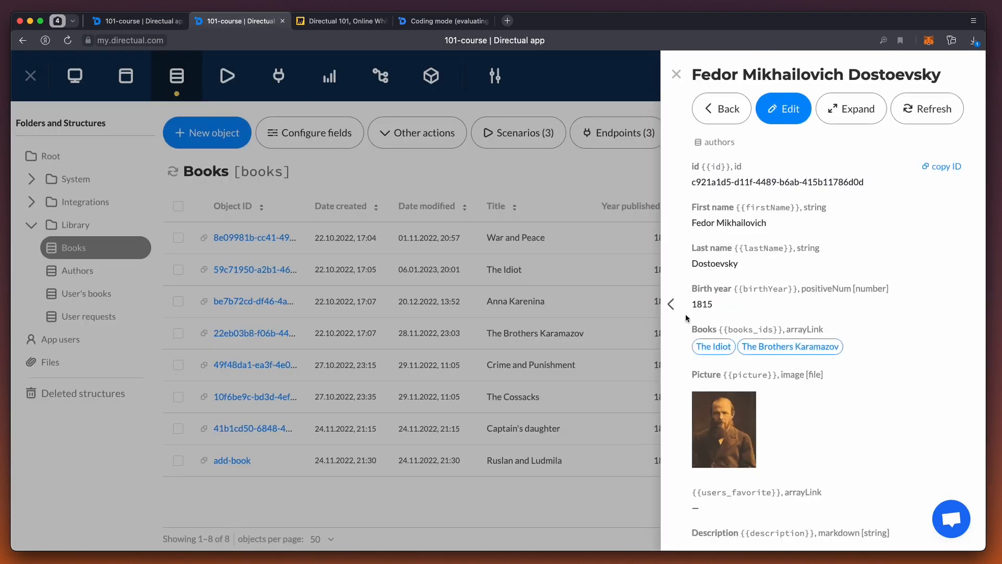
{"action": "left_click", "coordinate": [723, 110]}
Step: Return to the scenario and save the Condition step with its OR conditions
{"action": "left_click", "coordinate": [137, 21]}
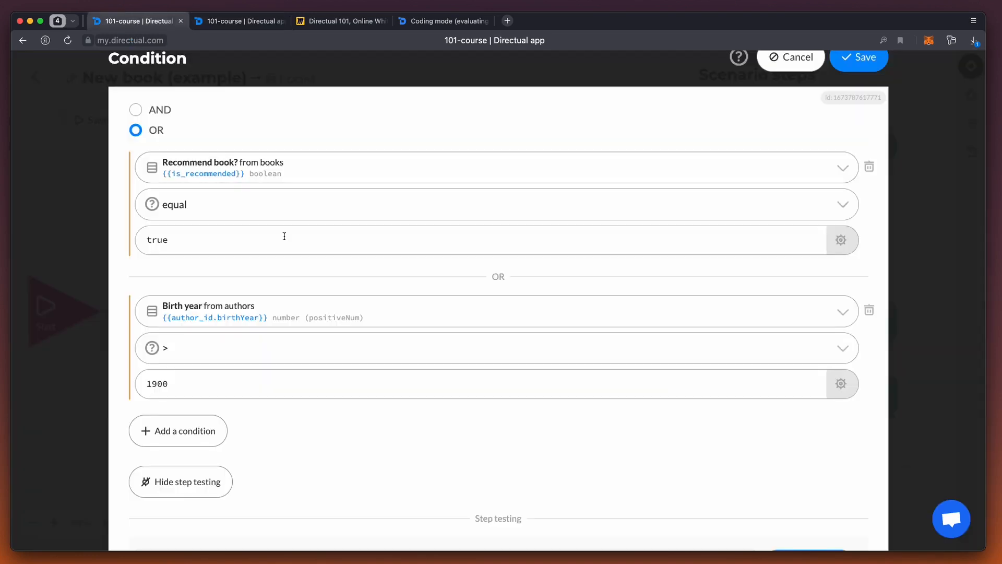
{"action": "scroll", "coordinate": [436, 281], "scroll_direction": "up", "scroll_amount": 1}
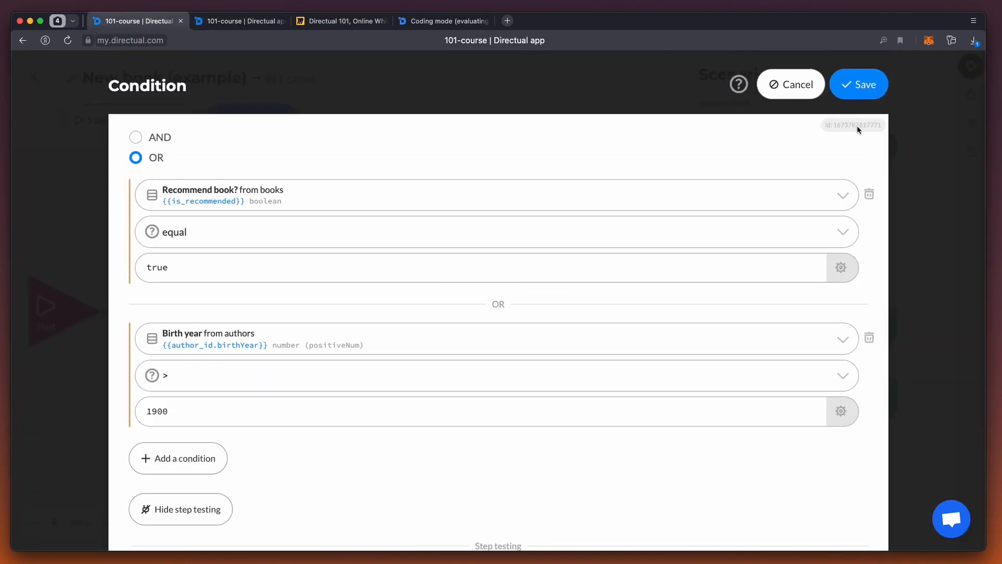
{"action": "left_click", "coordinate": [857, 97]}
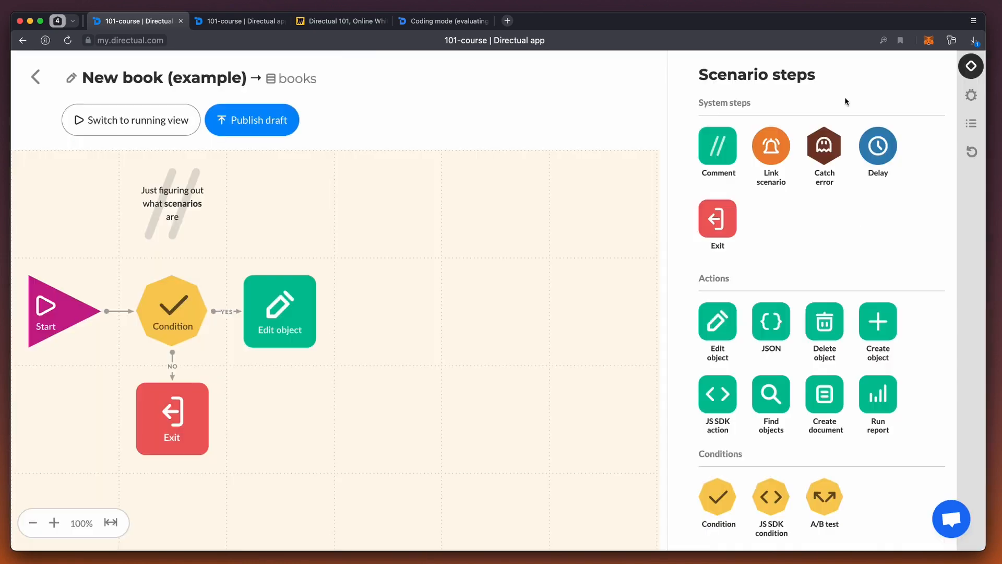
Step: Switch to the Miro board and highlight the "Debugging, Step testing" and "Condition step" lines of the Configuring scenarios list
{"action": "left_click", "coordinate": [341, 21]}
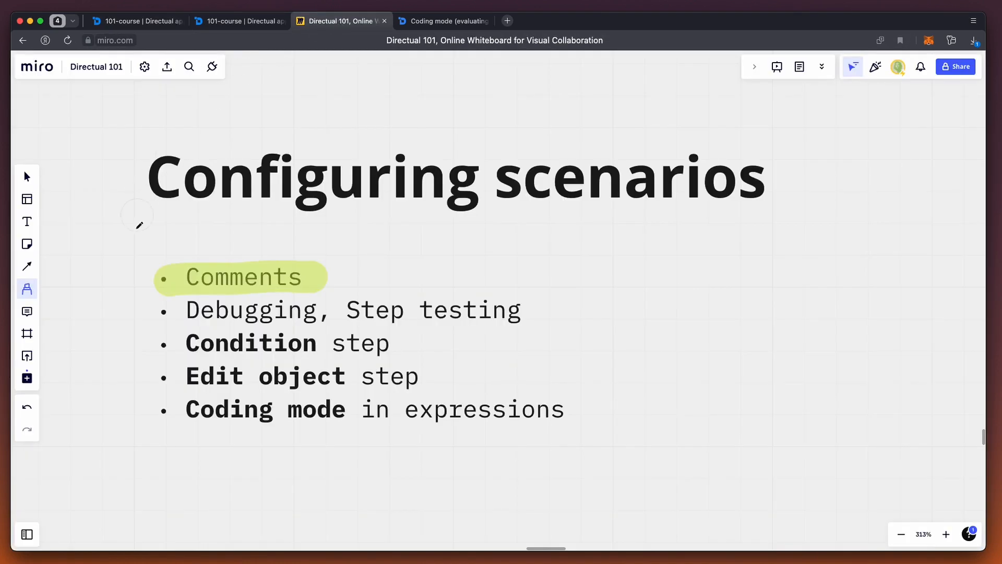
{"action": "left_click_drag", "start_coordinate": [170, 311], "coordinate": [521, 309]}
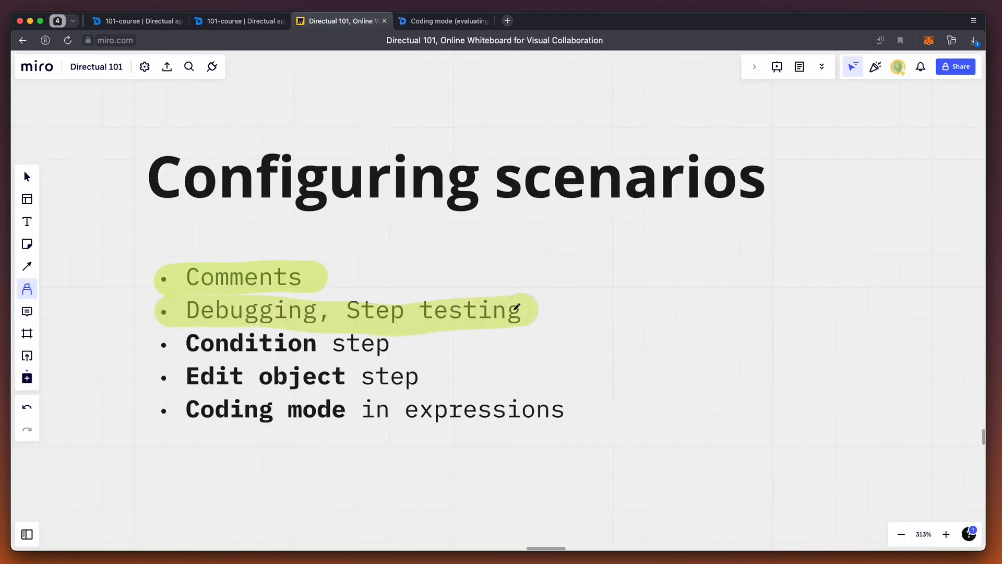
{"action": "left_click_drag", "start_coordinate": [177, 343], "coordinate": [400, 344]}
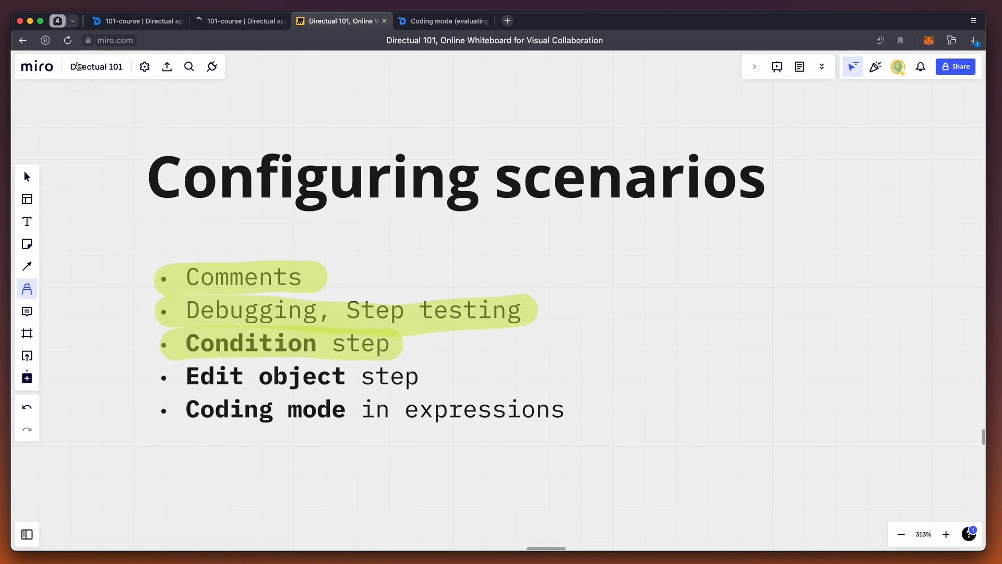
Step: Switch back to Directual and add a string field test_field, labelled Test field, to the Books structure, saving and exiting the field configuration
{"action": "left_click", "coordinate": [140, 22]}
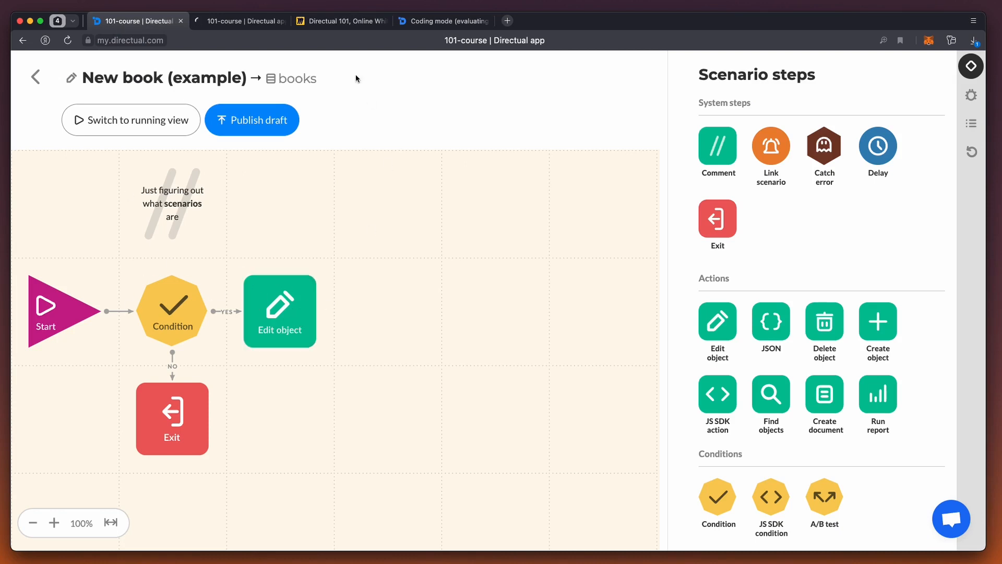
{"action": "left_click", "coordinate": [240, 21]}
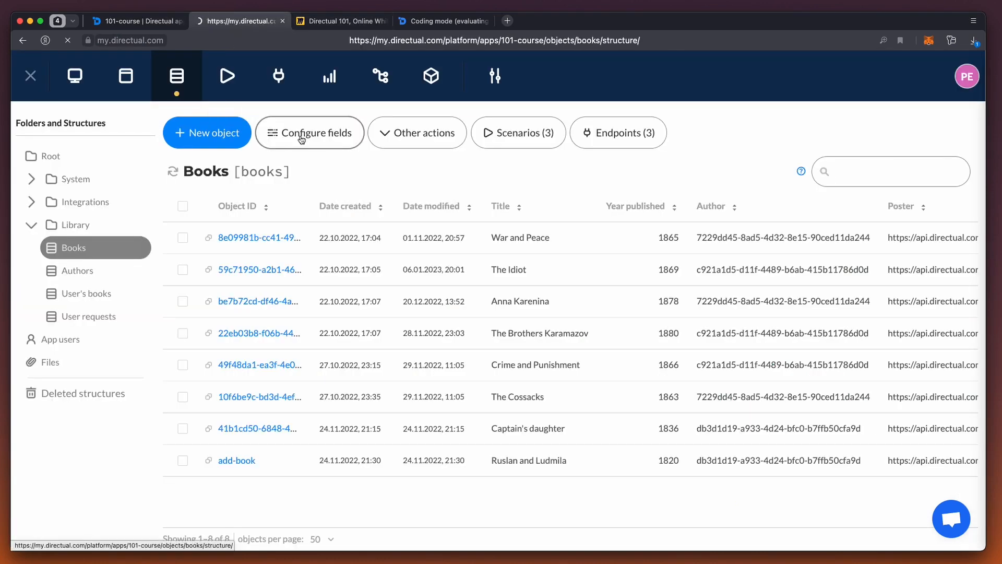
{"action": "left_click", "coordinate": [302, 139]}
{"action": "scroll", "coordinate": [252, 251], "scroll_direction": "down", "scroll_amount": 5}
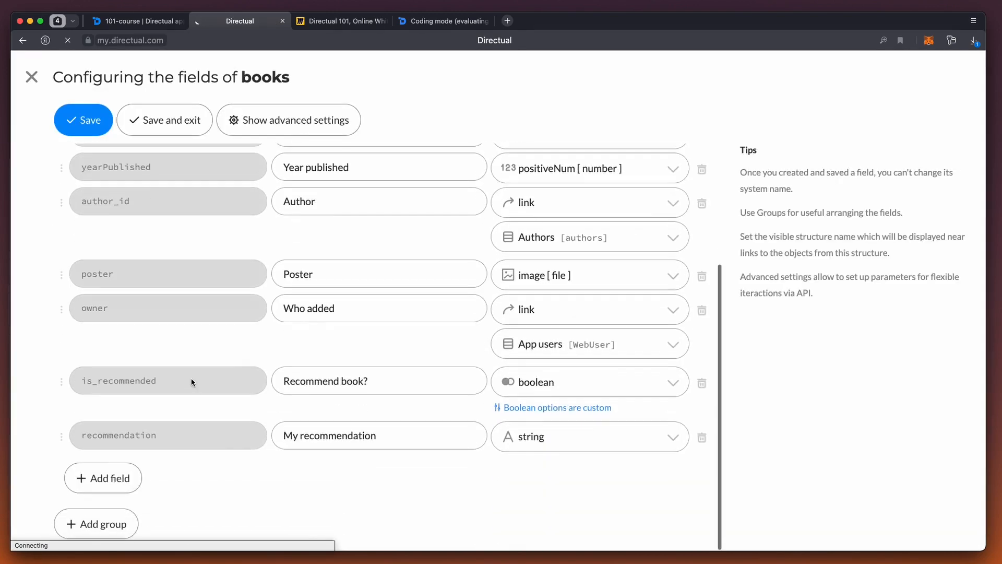
{"action": "left_click", "coordinate": [103, 478]}
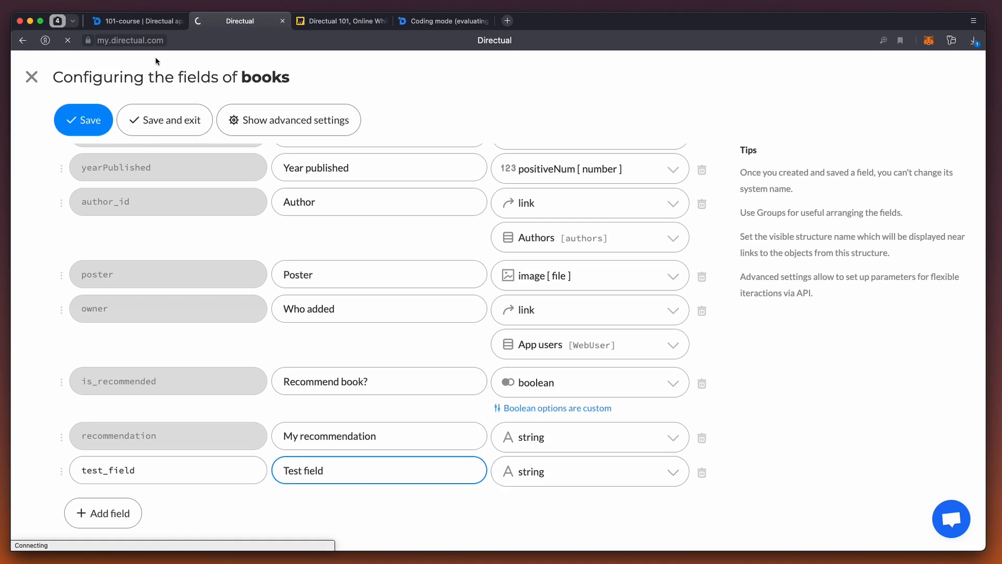
{"action": "left_click", "coordinate": [153, 114]}
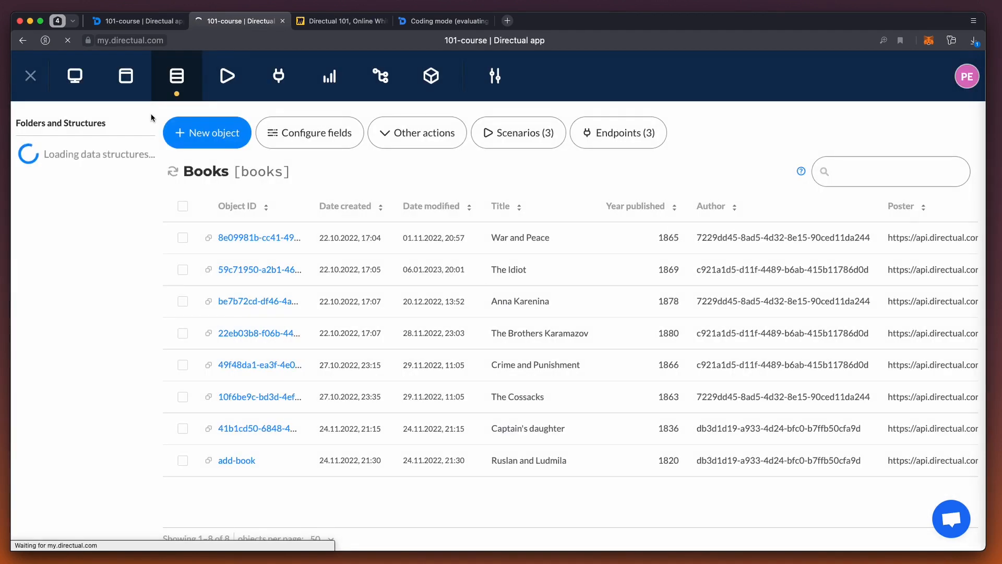
Step: Return to the scenario, open its Edit object step, choose Test field as the field to edit, and set its value to "hello world!"
{"action": "left_click", "coordinate": [140, 24]}
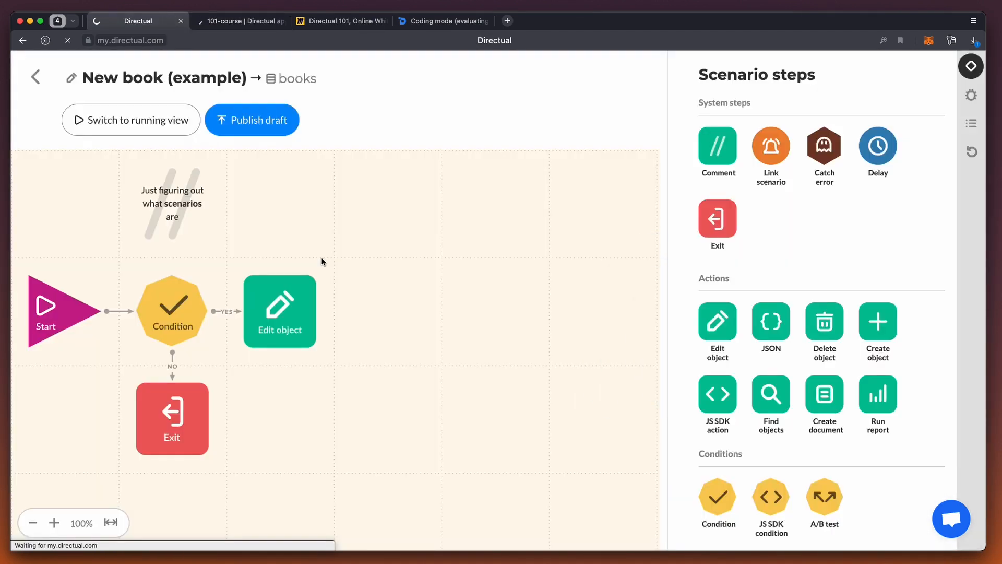
{"action": "left_click", "coordinate": [287, 305]}
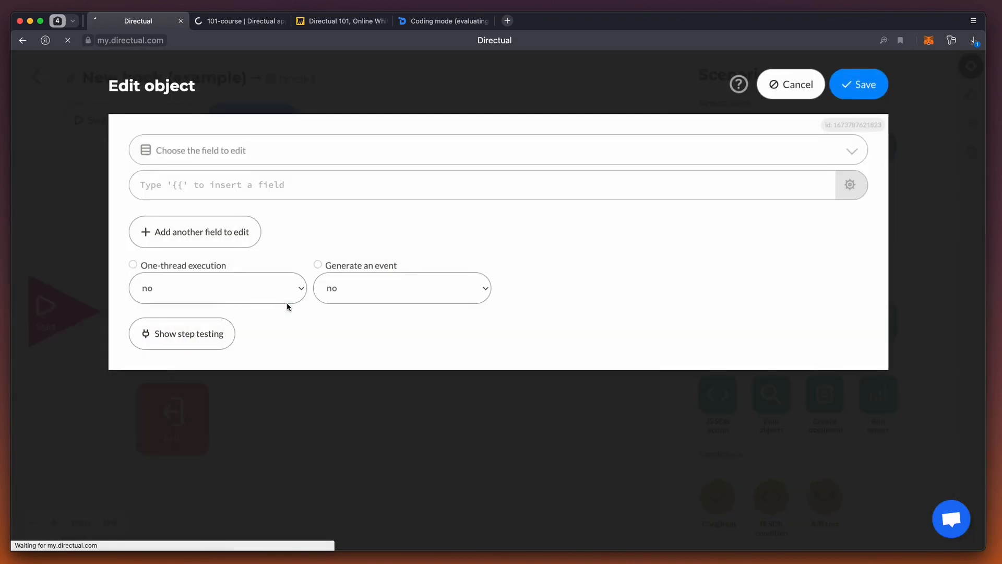
{"action": "left_click", "coordinate": [270, 150]}
{"action": "type", "text": "test"}
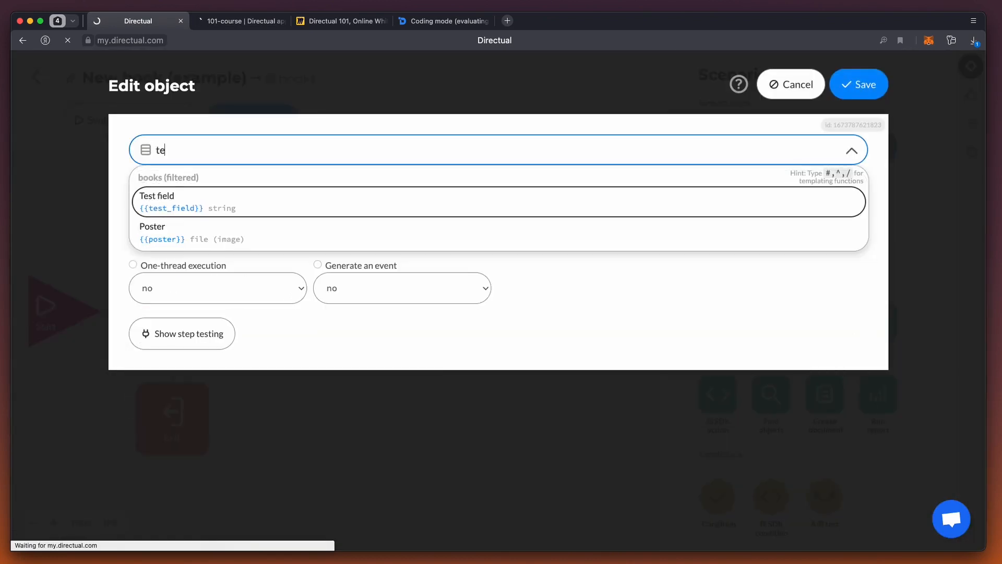
{"action": "left_click", "coordinate": [260, 195]}
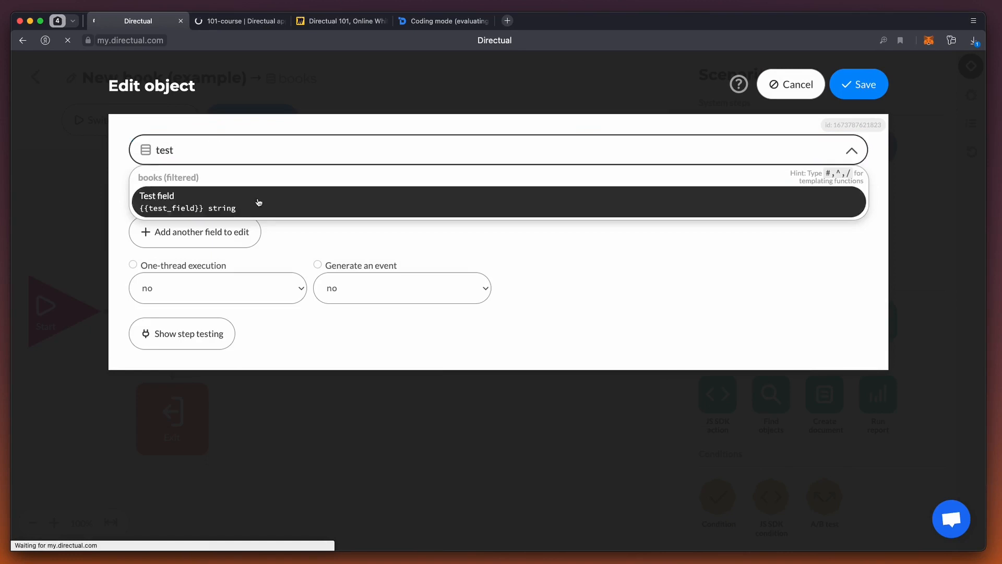
{"action": "left_click", "coordinate": [254, 186]}
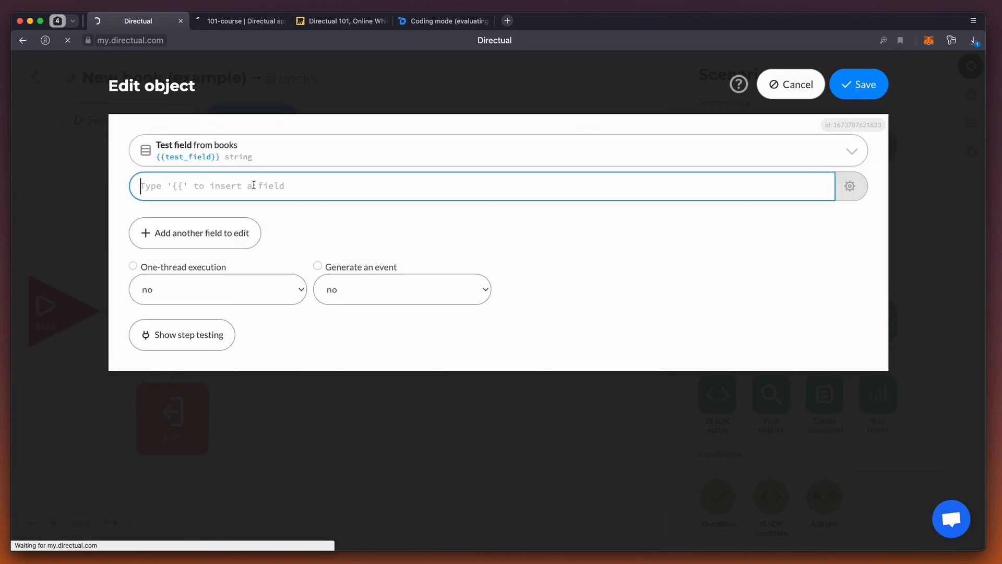
{"action": "type", "text": "hello world!"}
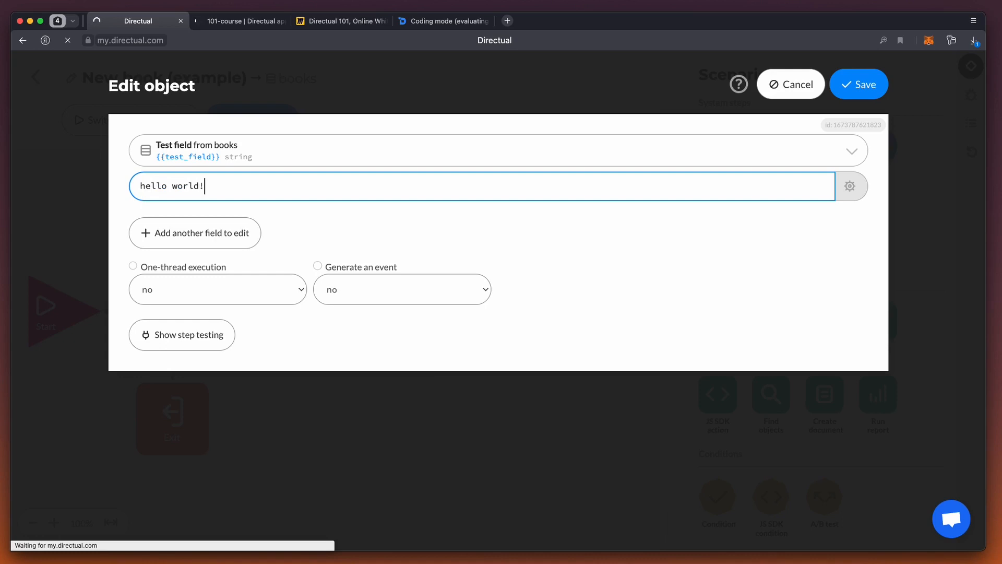
Step: Go to the Books structure, open the record of The Idiot, copy its ID, and check its Test field
{"action": "left_click", "coordinate": [239, 23]}
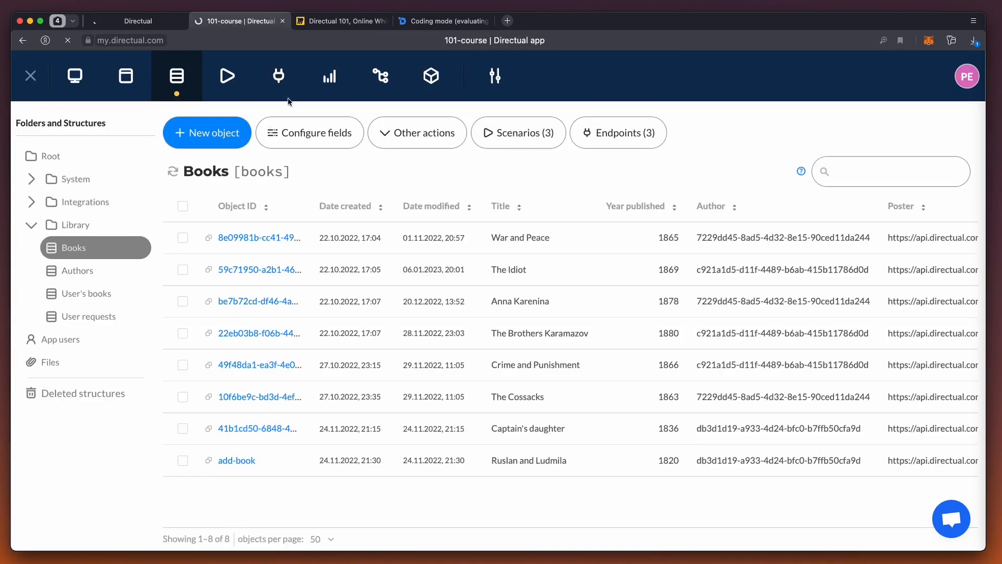
{"action": "left_click", "coordinate": [259, 270]}
{"action": "left_click", "coordinate": [942, 166]}
{"action": "scroll", "coordinate": [792, 242], "scroll_direction": "down", "scroll_amount": 2}
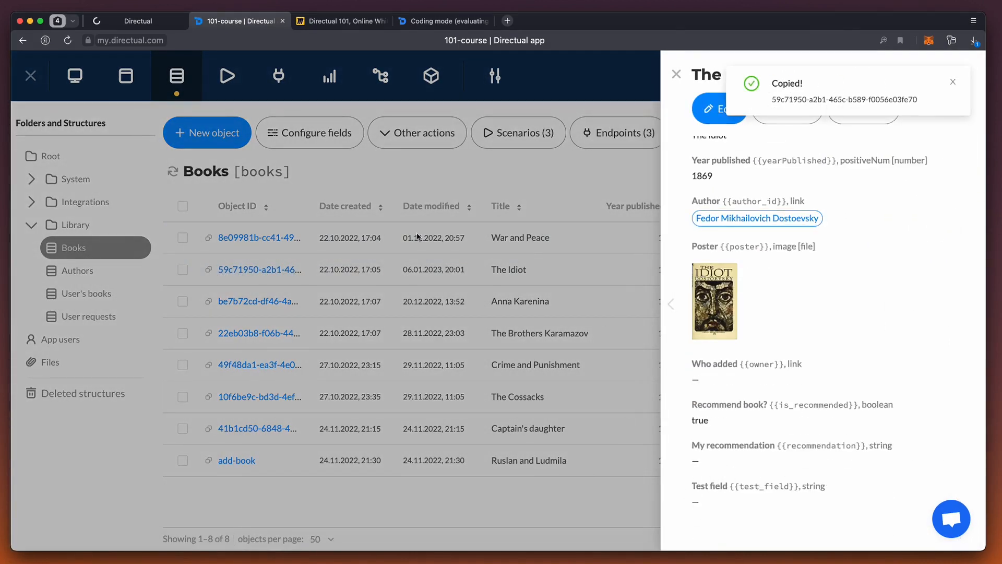
Step: Back in the Edit object step, show step testing and run the test with the copied book ID
{"action": "left_click", "coordinate": [146, 21]}
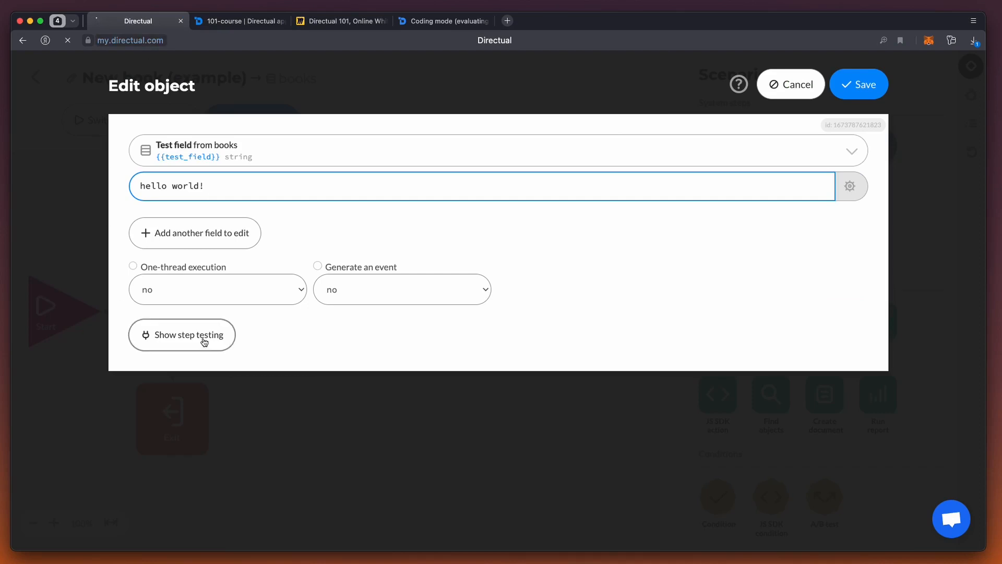
{"action": "left_click", "coordinate": [205, 340]}
{"action": "left_click", "coordinate": [185, 413]}
{"action": "key", "text": "super+v"}
{"action": "left_click", "coordinate": [820, 421]}
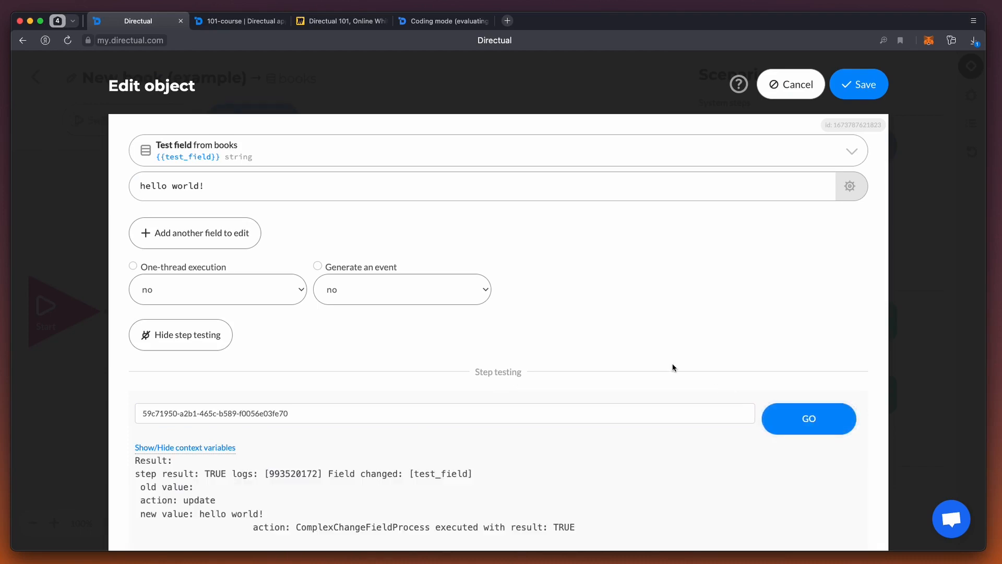
Step: Return to The Idiot's record in Books and check its Test field after the step test
{"action": "left_click", "coordinate": [237, 22]}
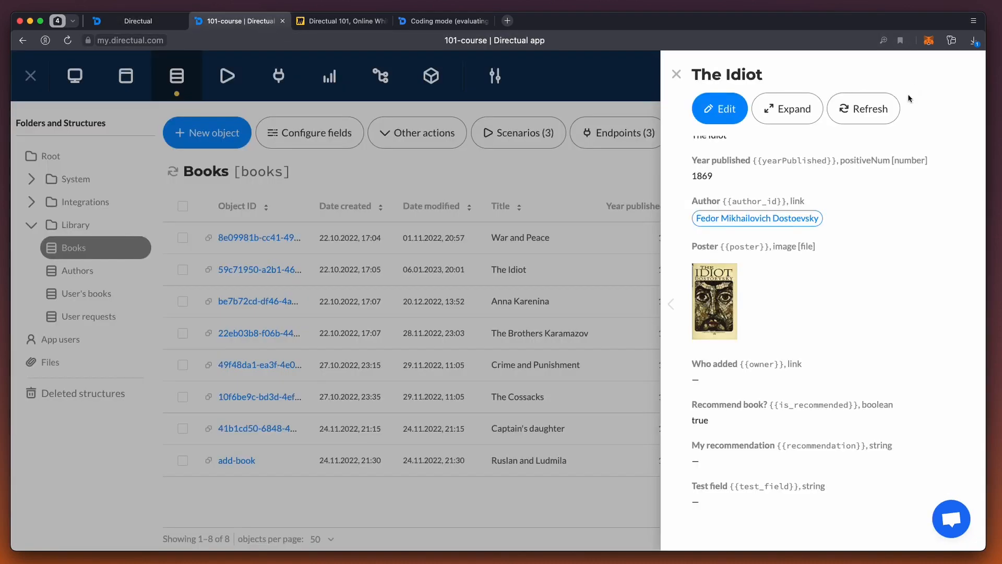
{"action": "scroll", "coordinate": [783, 363], "scroll_direction": "down", "scroll_amount": 3}
{"action": "scroll", "coordinate": [716, 455], "scroll_direction": "up", "scroll_amount": 2}
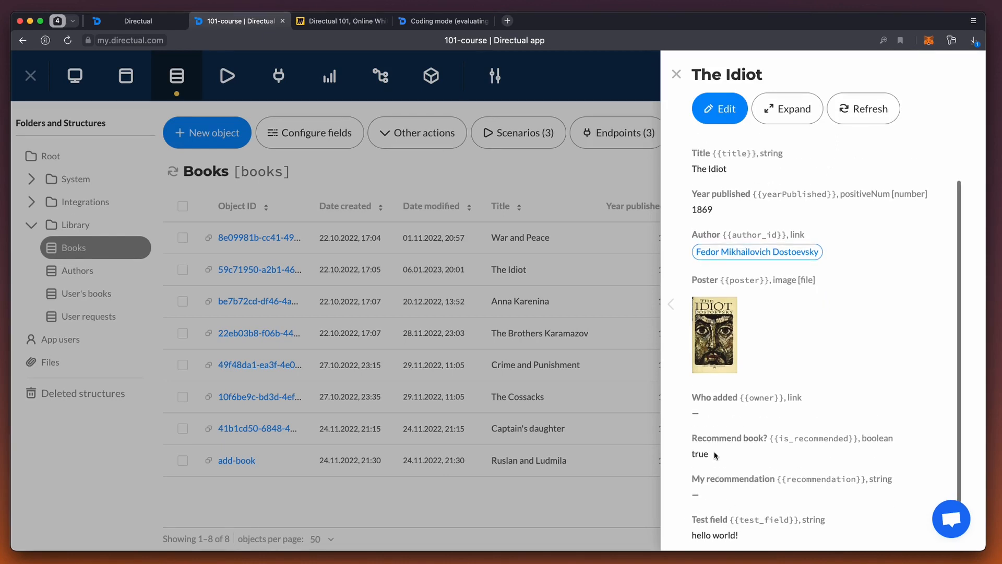
Step: Back in the Edit object step, replace the Test field value with the inserted field {{yearPublished}} and rerun the step test
{"action": "left_click", "coordinate": [150, 24]}
{"action": "left_click", "coordinate": [228, 186]}
{"action": "key", "text": "super+a"}
{"action": "key", "text": "BackSpace"}
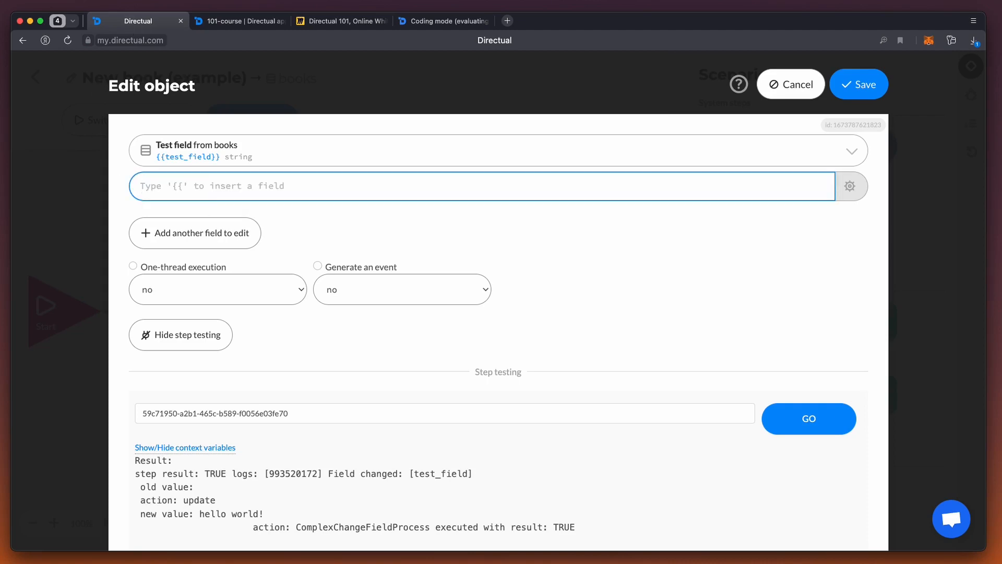
{"action": "left_click", "coordinate": [850, 186]}
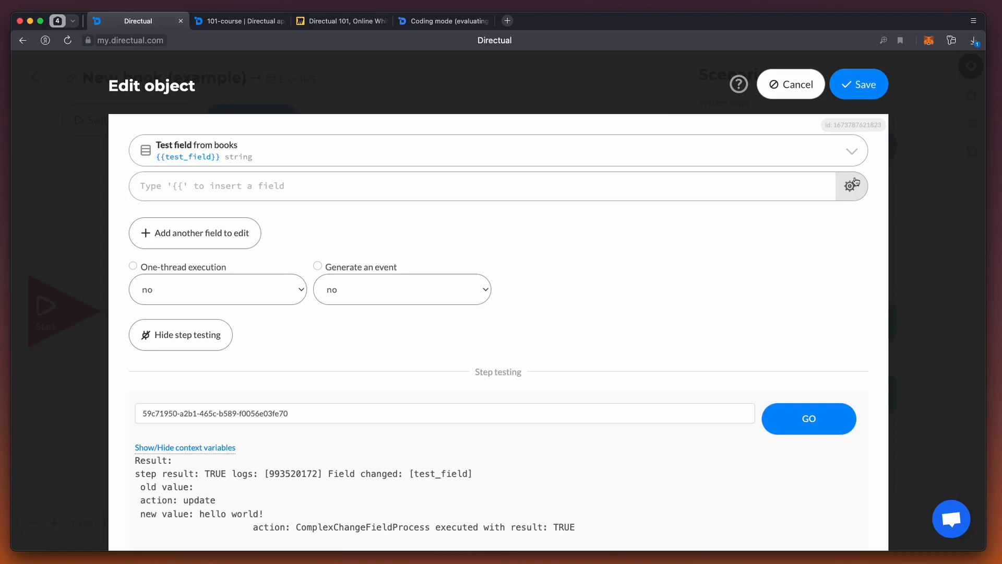
{"action": "left_click", "coordinate": [897, 165]}
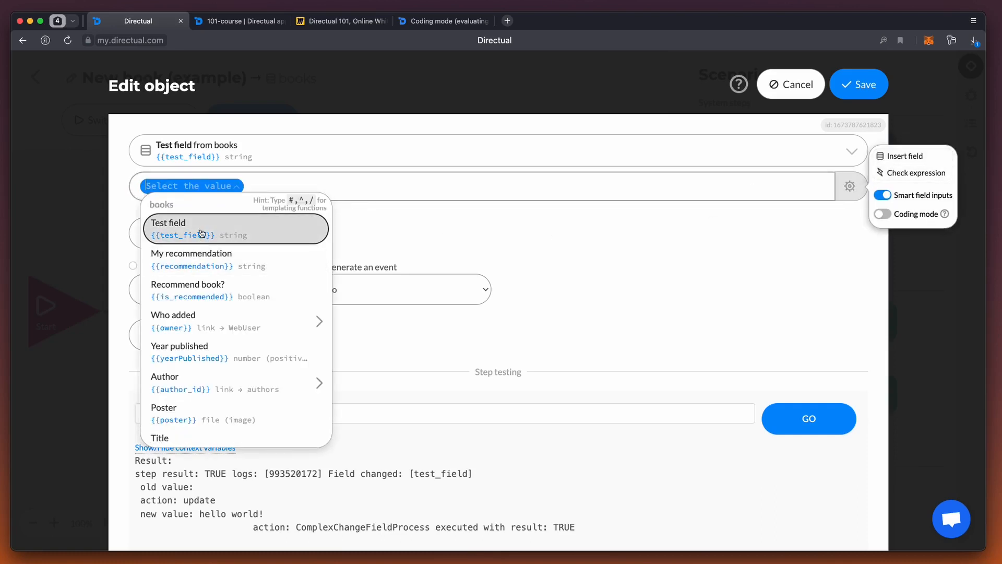
{"action": "left_click", "coordinate": [216, 358]}
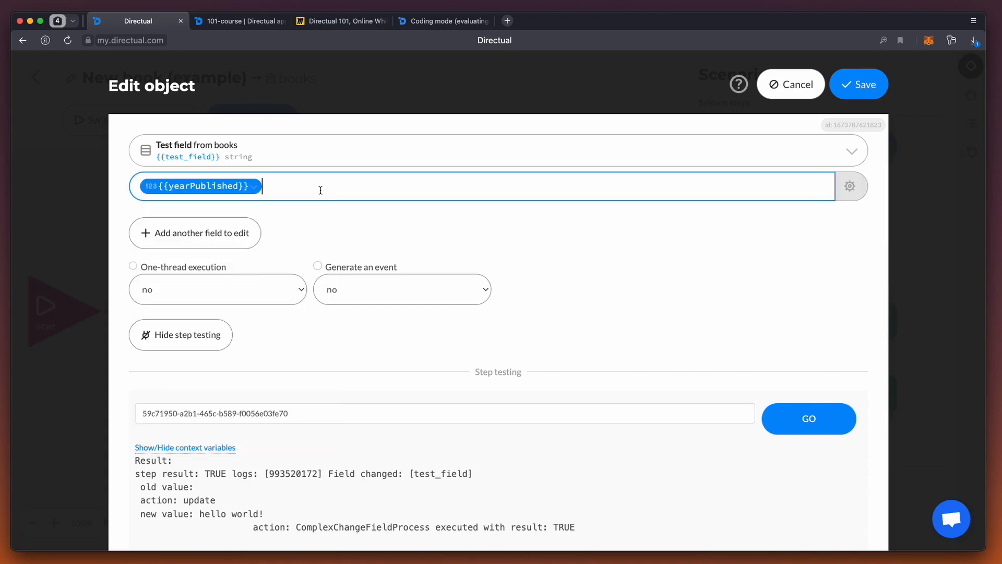
{"action": "left_click", "coordinate": [823, 427]}
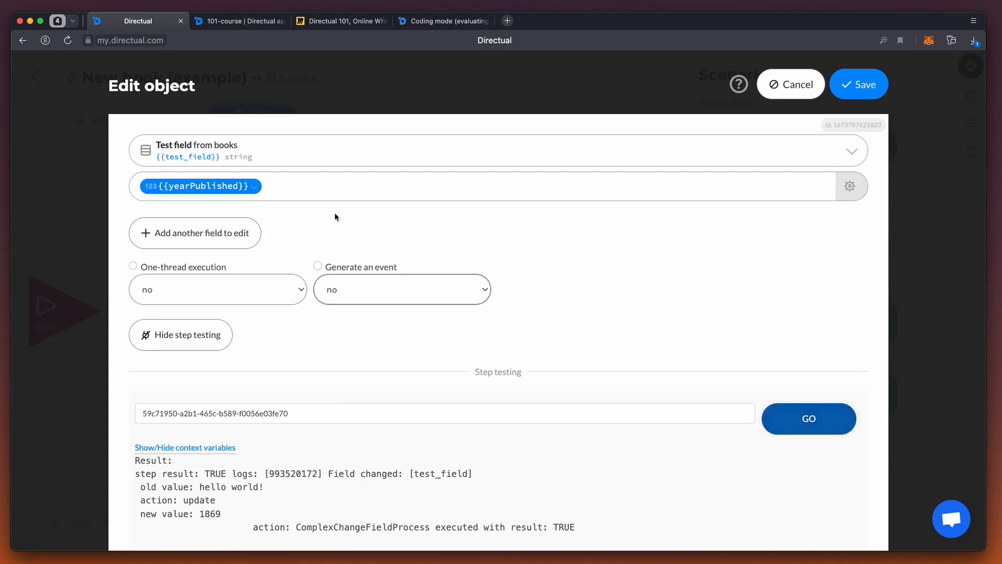
Step: Refresh The Idiot's record in Books and check whether Test field matches Year published
{"action": "left_click", "coordinate": [240, 21]}
{"action": "left_click", "coordinate": [864, 109]}
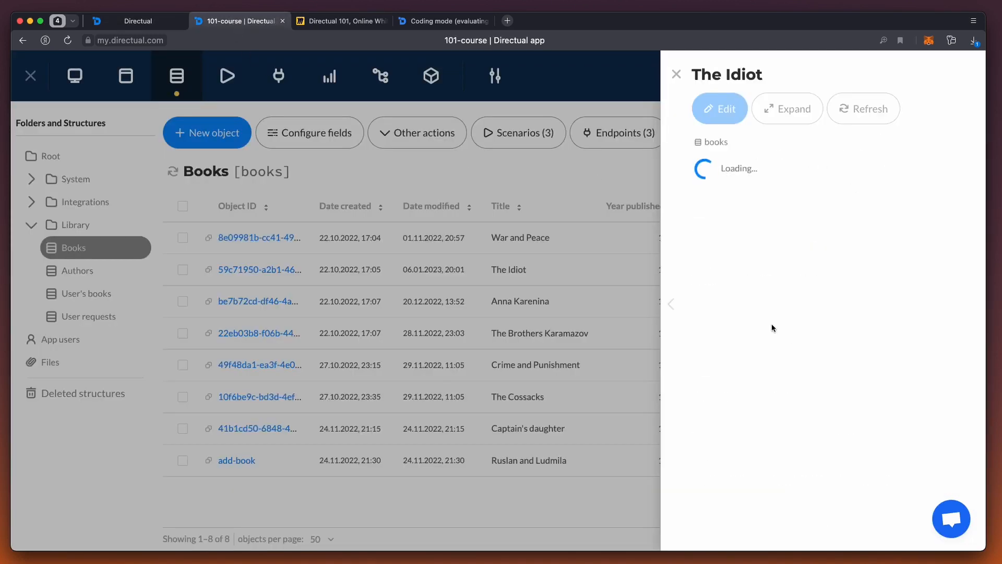
{"action": "scroll", "coordinate": [777, 387], "scroll_direction": "down", "scroll_amount": 3}
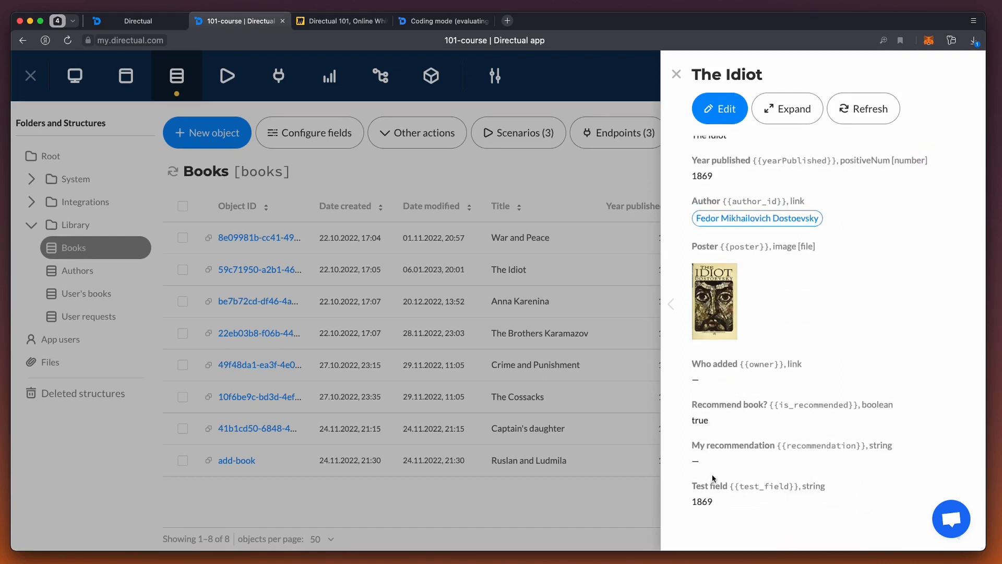
Step: Back in the Edit object step, set the Test field value to "{{author_id.lastName}} is the best" and rerun the step test
{"action": "left_click", "coordinate": [136, 22]}
{"action": "left_click", "coordinate": [255, 192]}
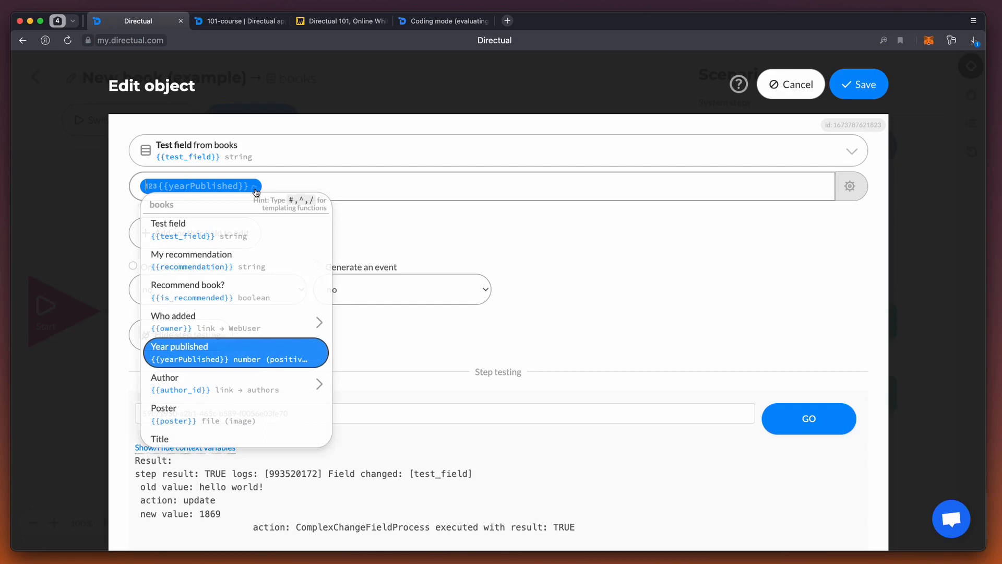
{"action": "type", "text": "au"}
{"action": "key", "text": "Right"}
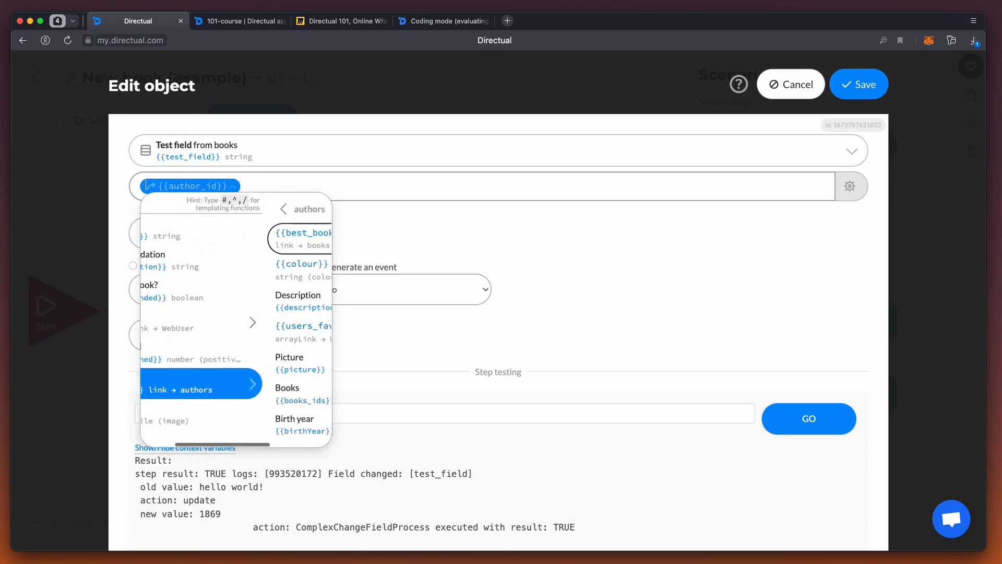
{"action": "key", "text": "Down"}
{"action": "key", "text": "Down"}
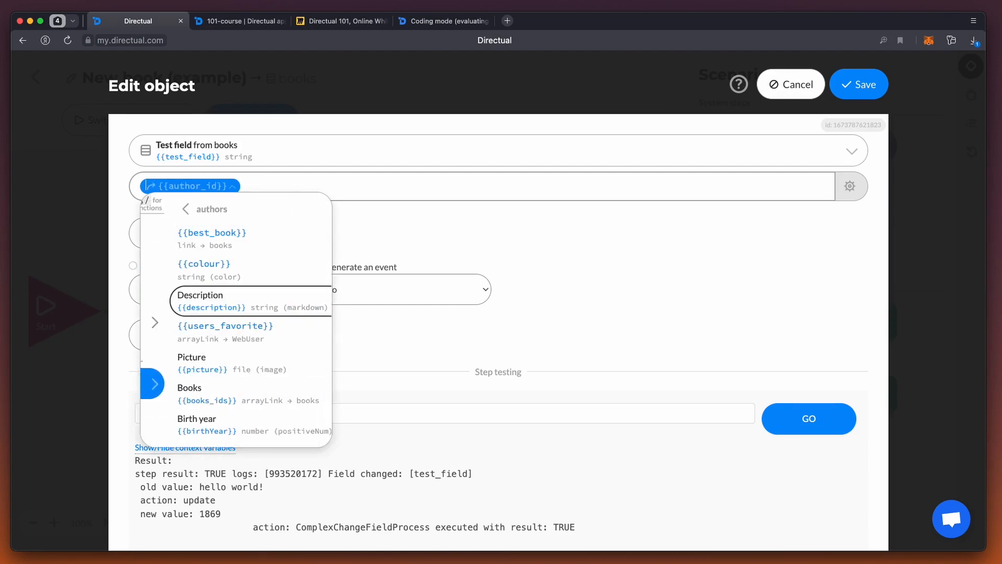
{"action": "key", "text": "Down"}
{"action": "key", "text": "Down"}
{"action": "key", "text": "Down"}
{"action": "key", "text": "Down"}
{"action": "key", "text": "Down"}
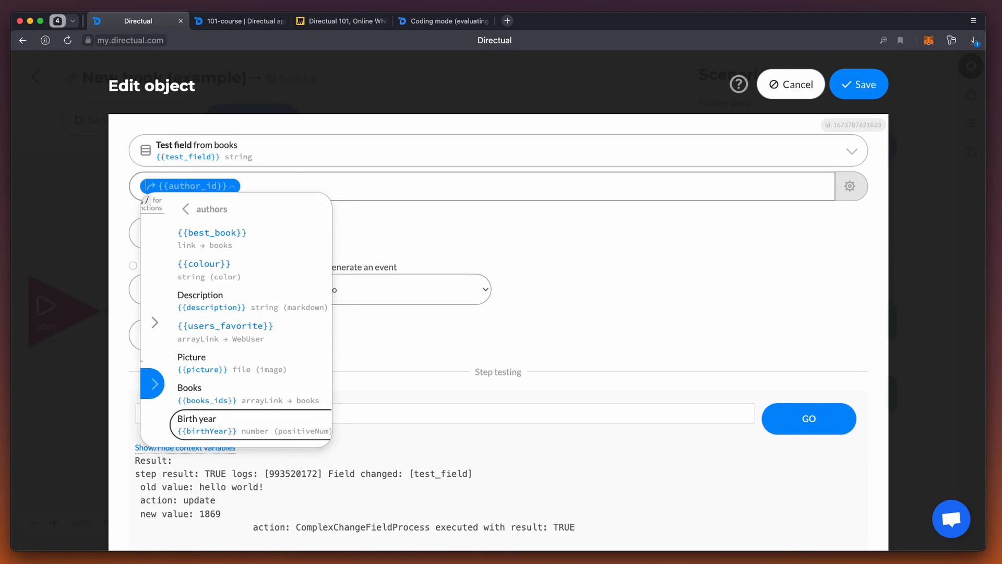
{"action": "key", "text": "Return"}
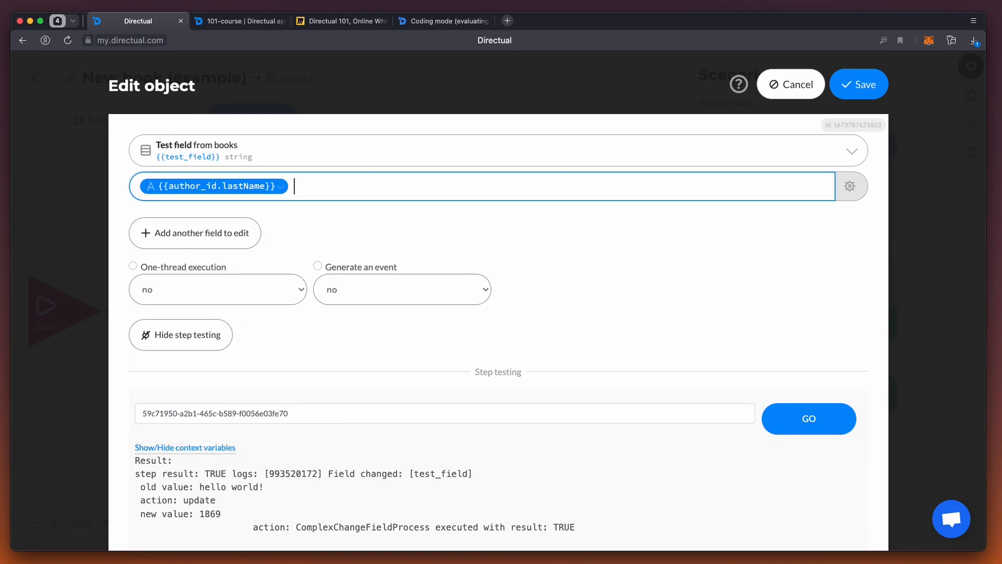
{"action": "type", "text": "is the best"}
{"action": "left_click", "coordinate": [790, 410]}
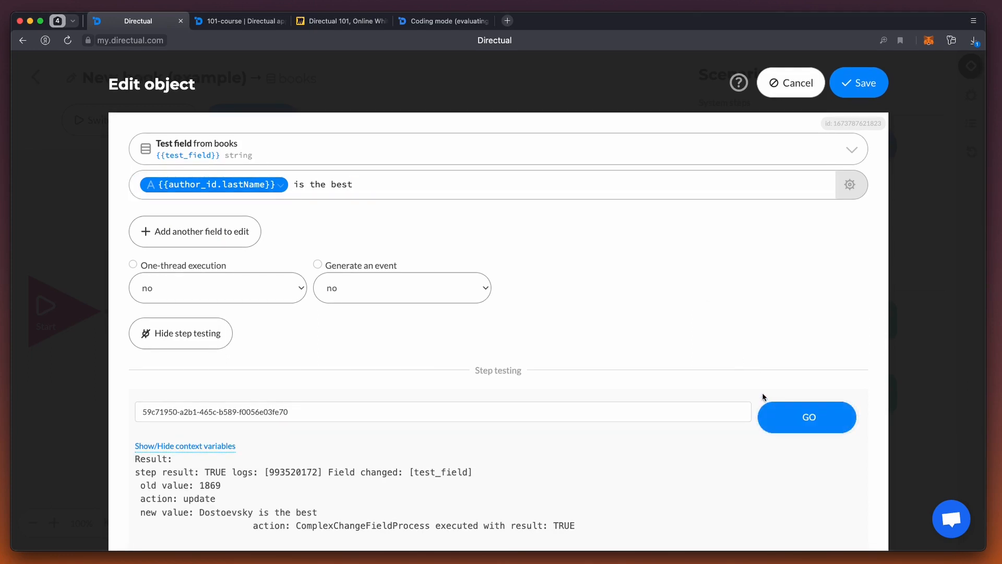
Step: Refresh The Idiot's record in Books and check the text written to Test field
{"action": "left_click", "coordinate": [241, 21]}
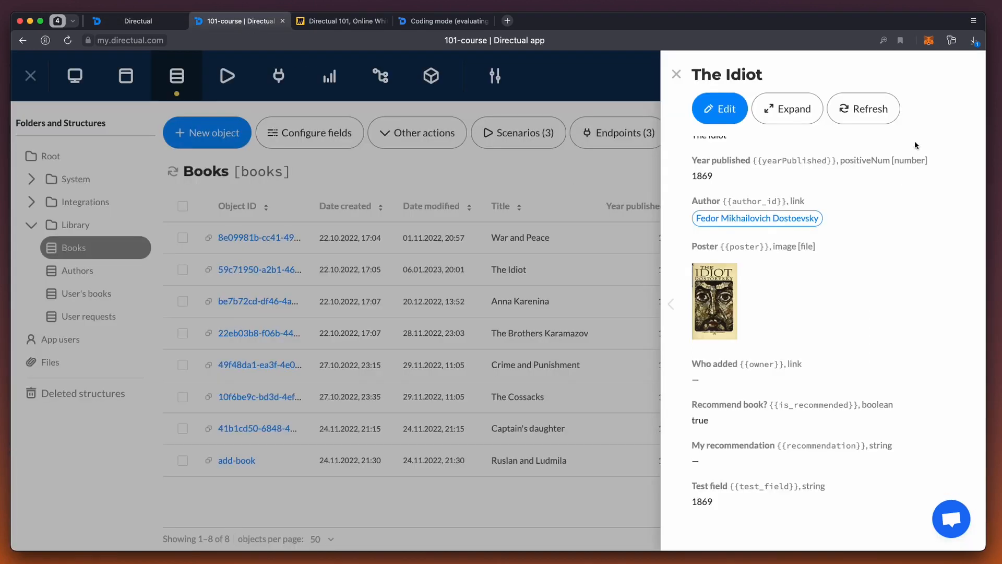
{"action": "left_click", "coordinate": [873, 118]}
{"action": "scroll", "coordinate": [775, 465], "scroll_direction": "down", "scroll_amount": 3}
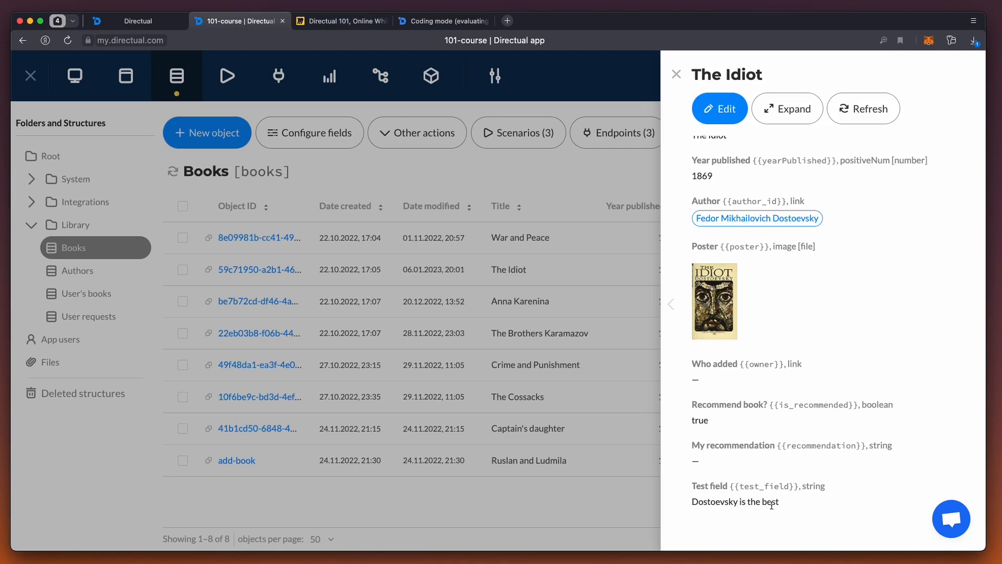
Step: Back in the Edit object step, add Recommend book? as another field to edit with the value false, and rerun the step test
{"action": "left_click", "coordinate": [126, 21]}
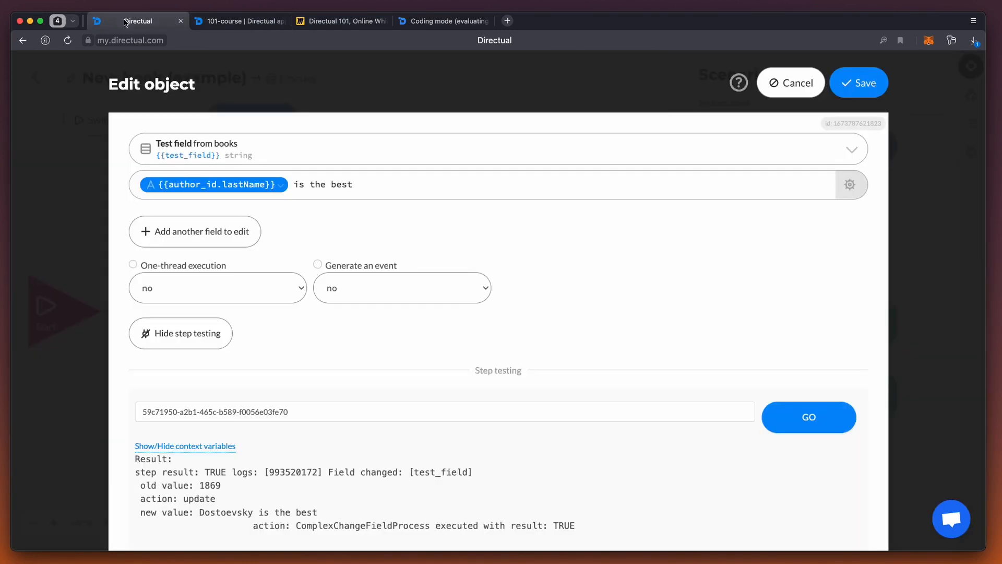
{"action": "left_click", "coordinate": [209, 233]}
{"action": "left_click", "coordinate": [213, 230]}
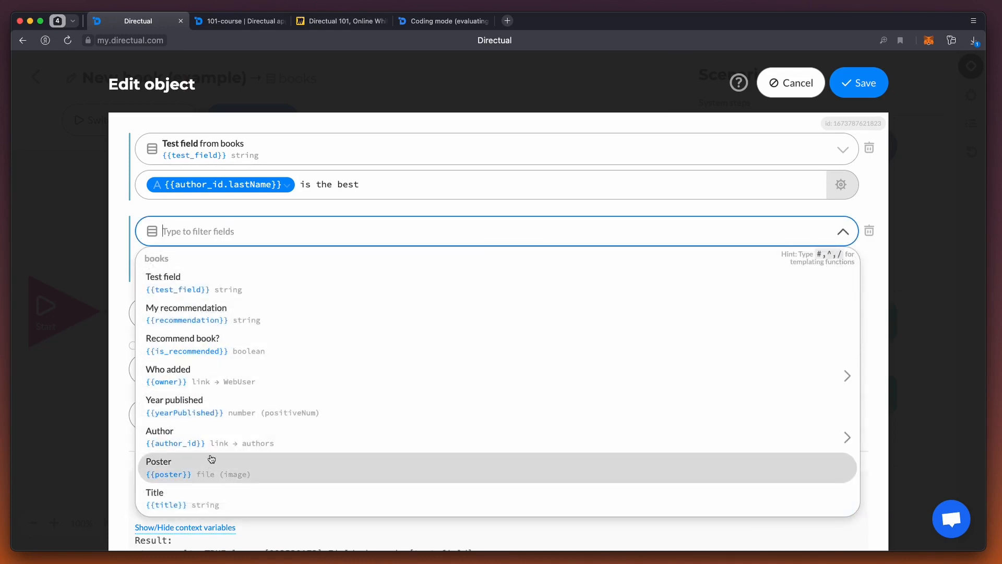
{"action": "left_click", "coordinate": [204, 351]}
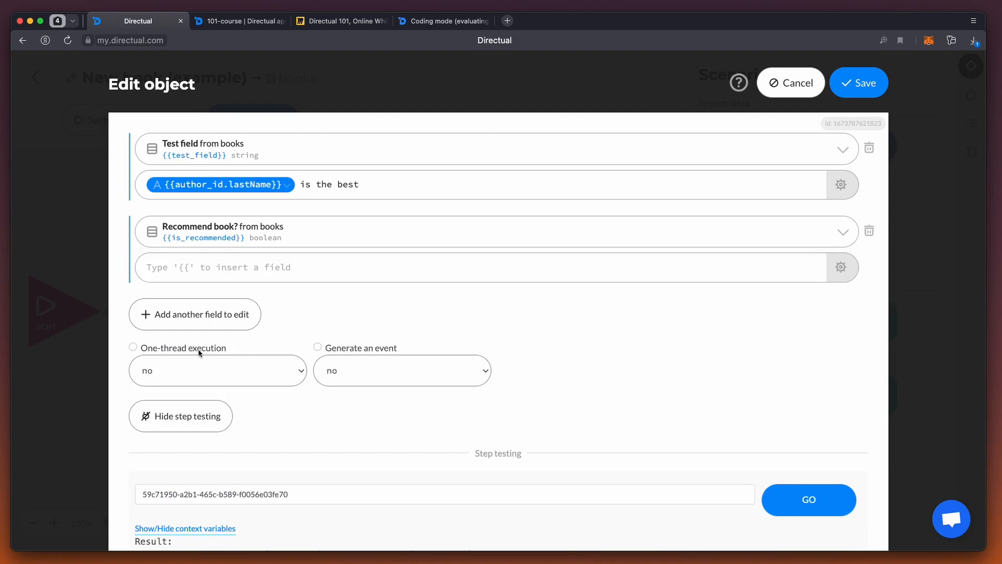
{"action": "left_click", "coordinate": [187, 264]}
{"action": "type", "text": "false"}
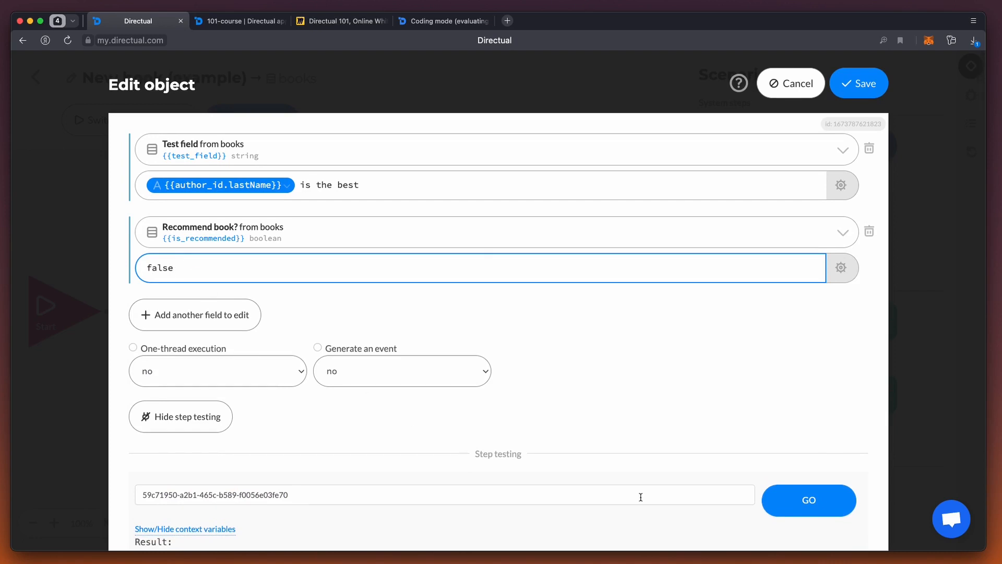
{"action": "left_click", "coordinate": [797, 506]}
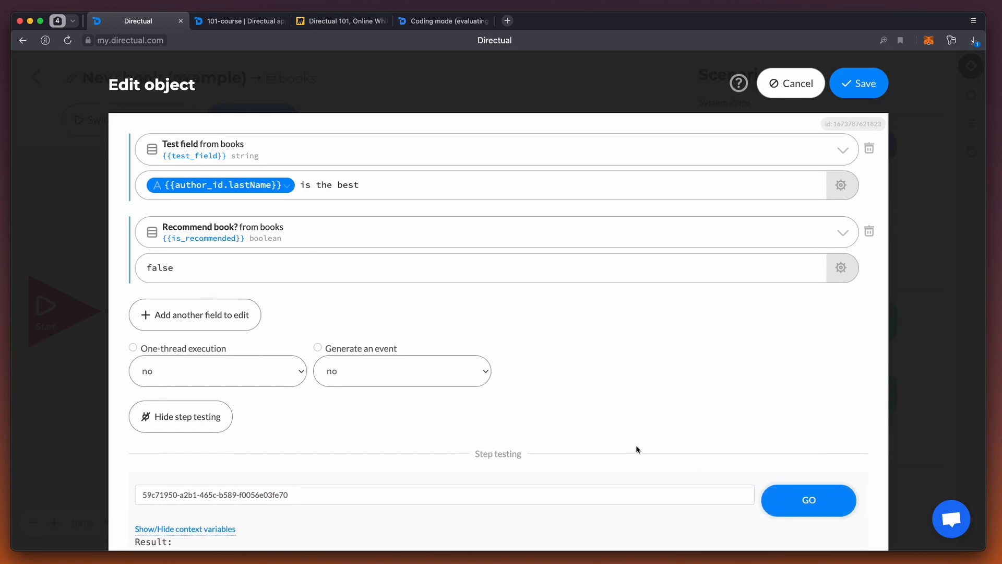
Step: Refresh The Idiot's record in Books and check its Recommend book? and Test field values
{"action": "left_click", "coordinate": [243, 20]}
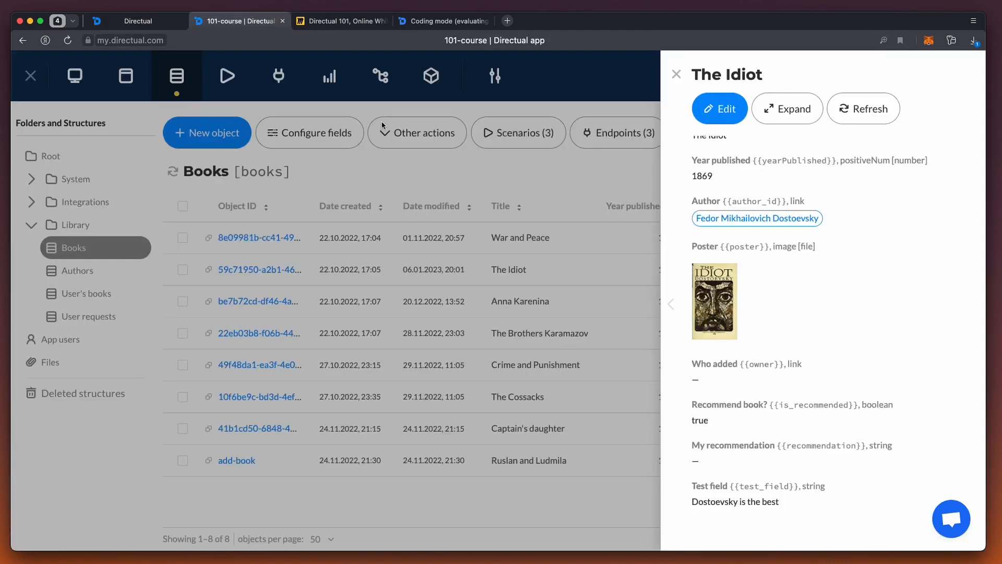
{"action": "left_click", "coordinate": [867, 112]}
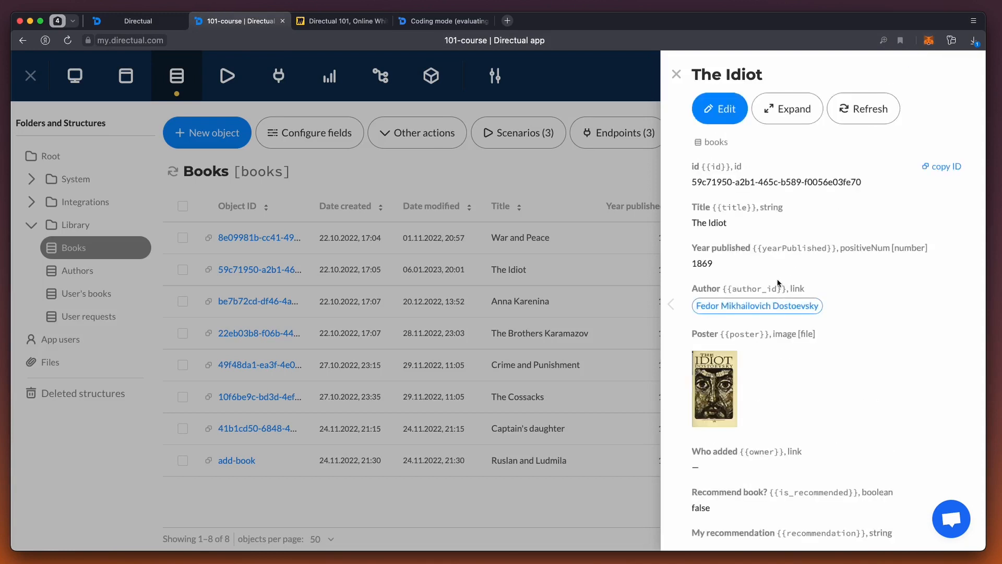
{"action": "scroll", "coordinate": [778, 283], "scroll_direction": "down", "scroll_amount": 3}
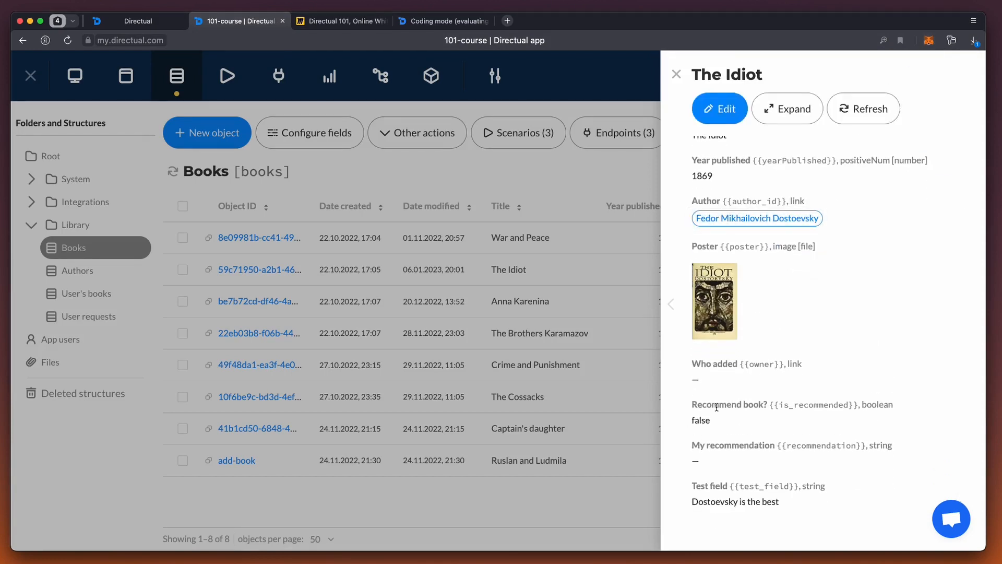
Step: Back in the Edit object step, delete the Recommend book? line from the edited fields
{"action": "left_click", "coordinate": [113, 21]}
{"action": "left_click", "coordinate": [869, 231]}
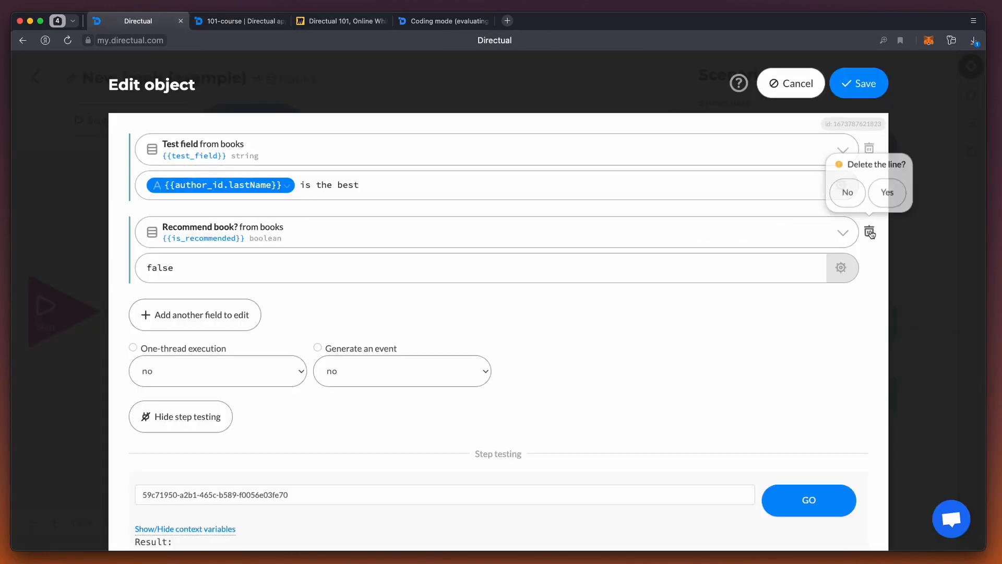
{"action": "left_click", "coordinate": [888, 192]}
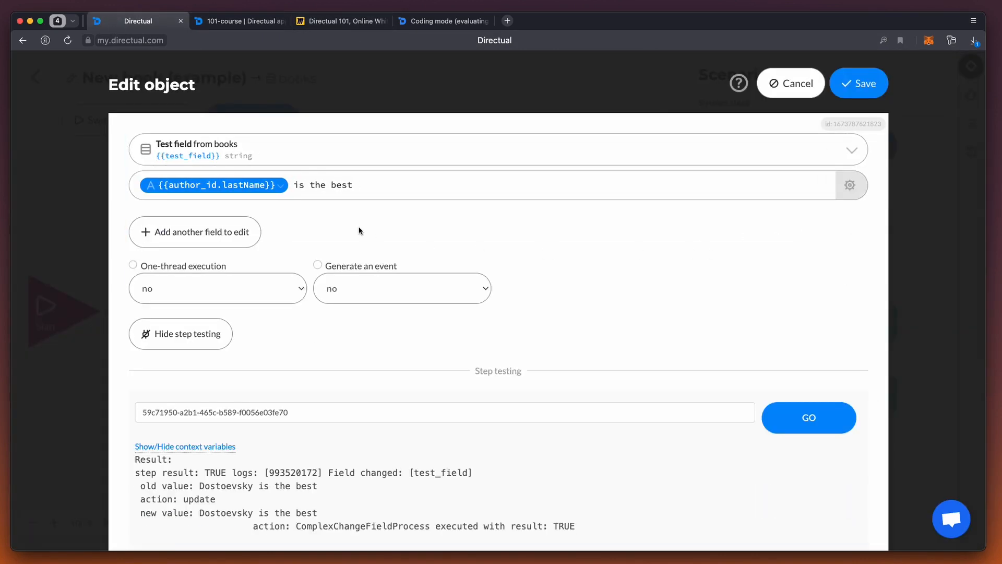
Step: Edit the linked author's Description instead of Test field, with the value "{{author_id.lastName}} is the best writer ever!", and run the step test
{"action": "left_click", "coordinate": [287, 145]}
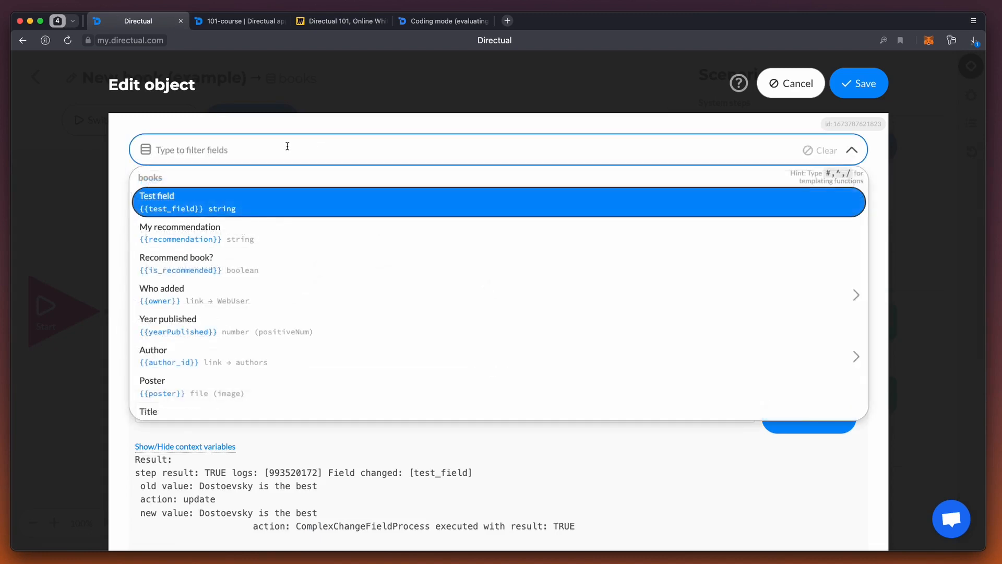
{"action": "left_click", "coordinate": [241, 366]}
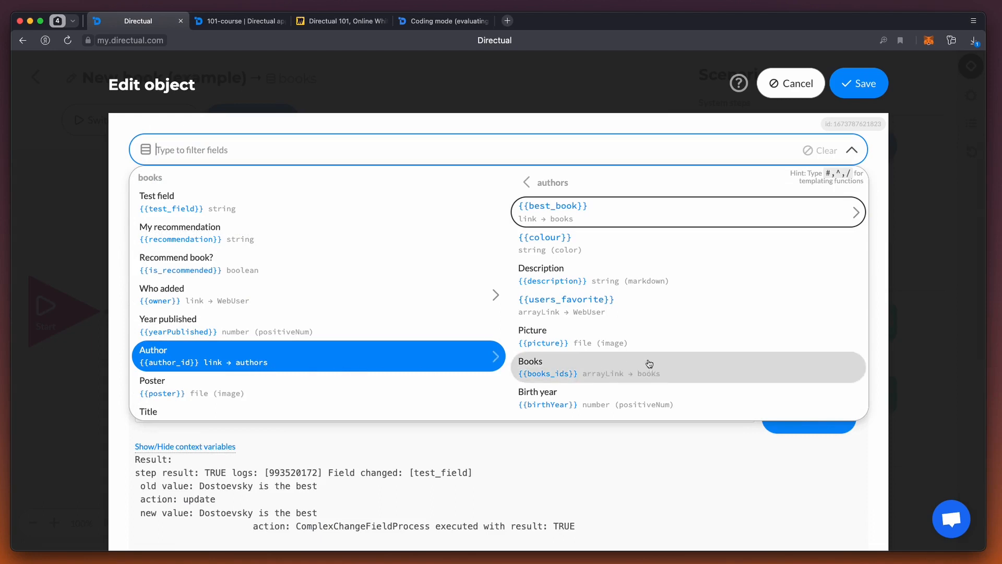
{"action": "left_click", "coordinate": [577, 282]}
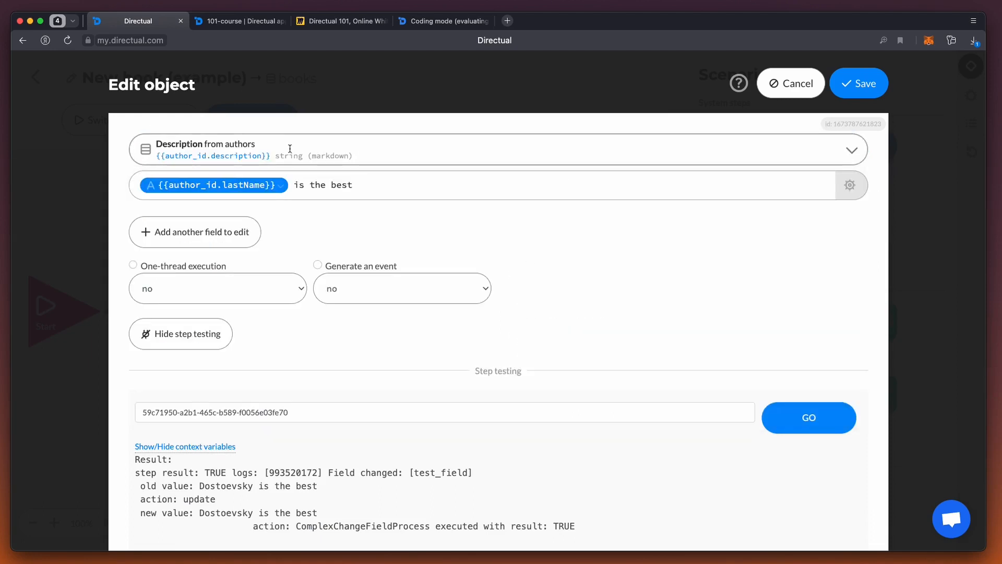
{"action": "left_click", "coordinate": [367, 185]}
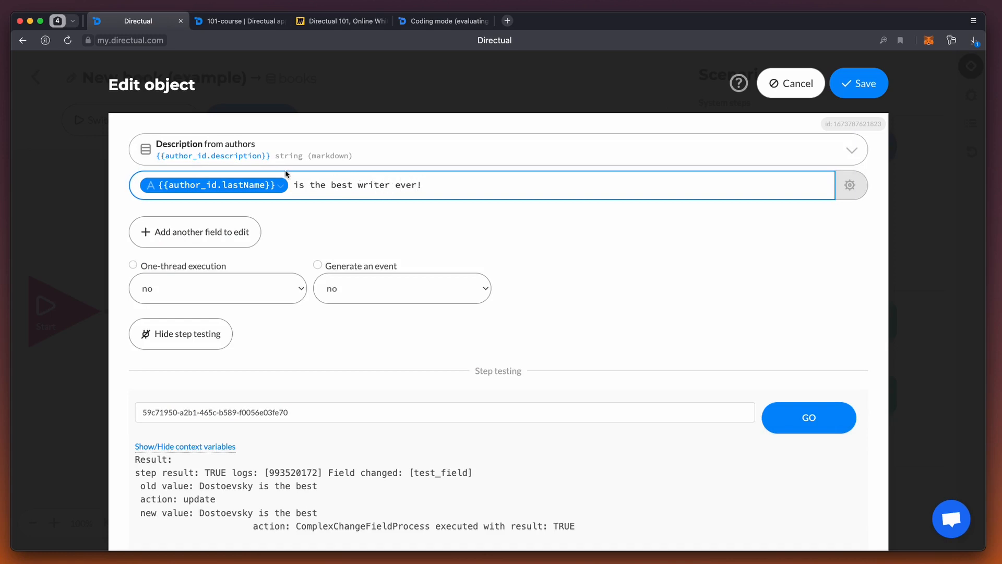
{"action": "left_click", "coordinate": [799, 422]}
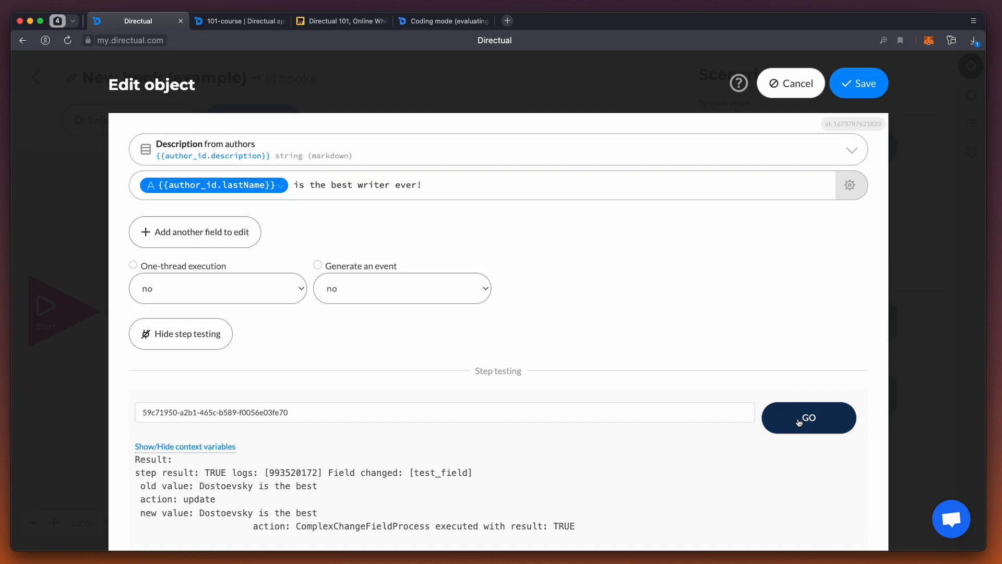
Step: Open the linked author's record from The Idiot in Books and check its Description text
{"action": "left_click", "coordinate": [246, 24]}
{"action": "scroll", "coordinate": [844, 314], "scroll_direction": "up", "scroll_amount": 3}
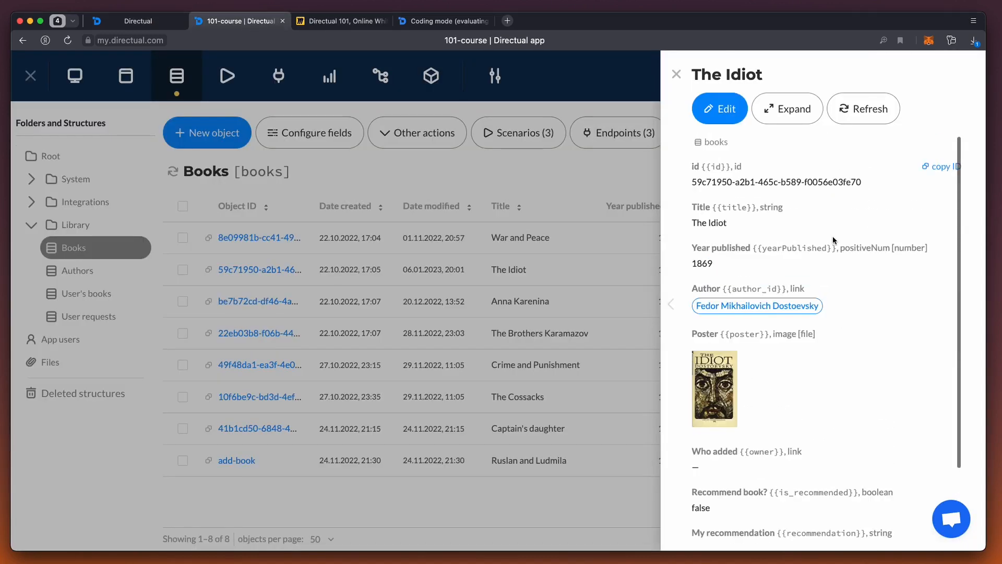
{"action": "left_click", "coordinate": [799, 308]}
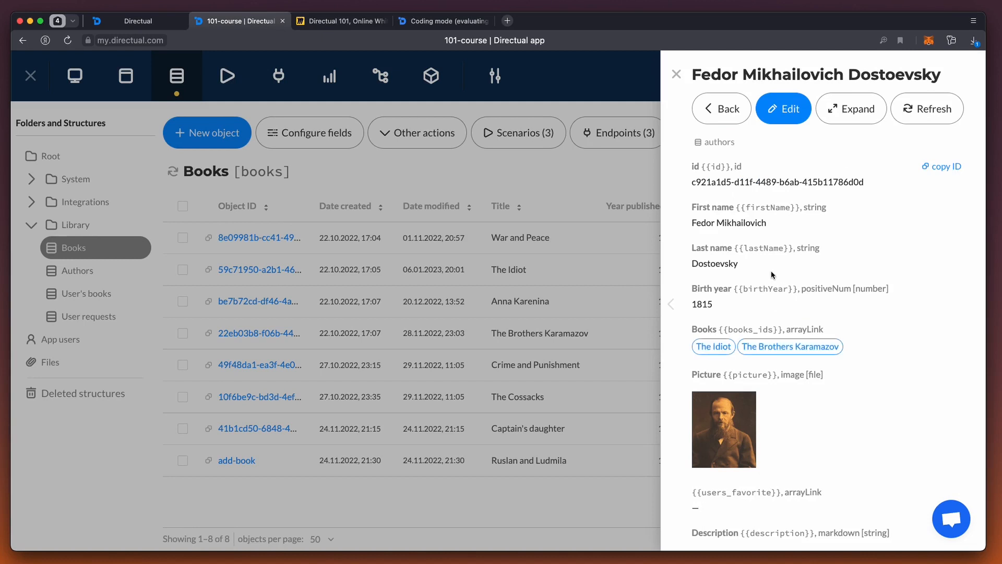
{"action": "scroll", "coordinate": [773, 275], "scroll_direction": "down", "scroll_amount": 5}
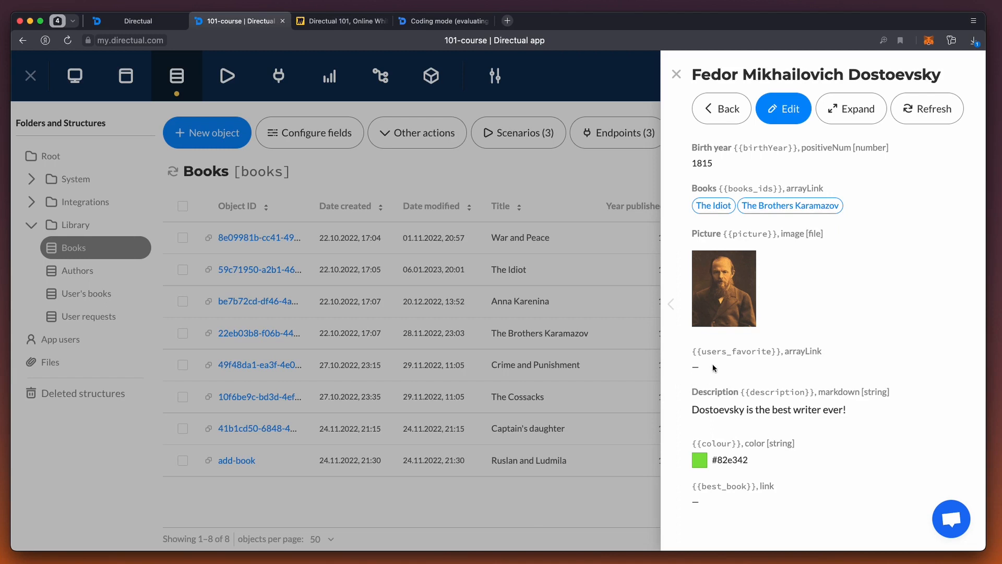
{"action": "scroll", "coordinate": [753, 246], "scroll_direction": "up", "scroll_amount": 5}
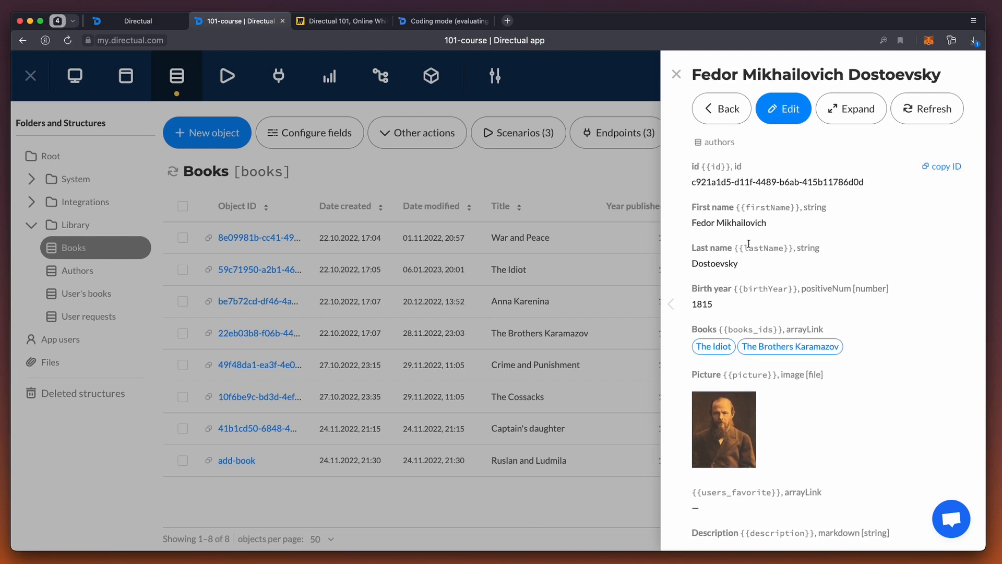
{"action": "left_click", "coordinate": [133, 21]}
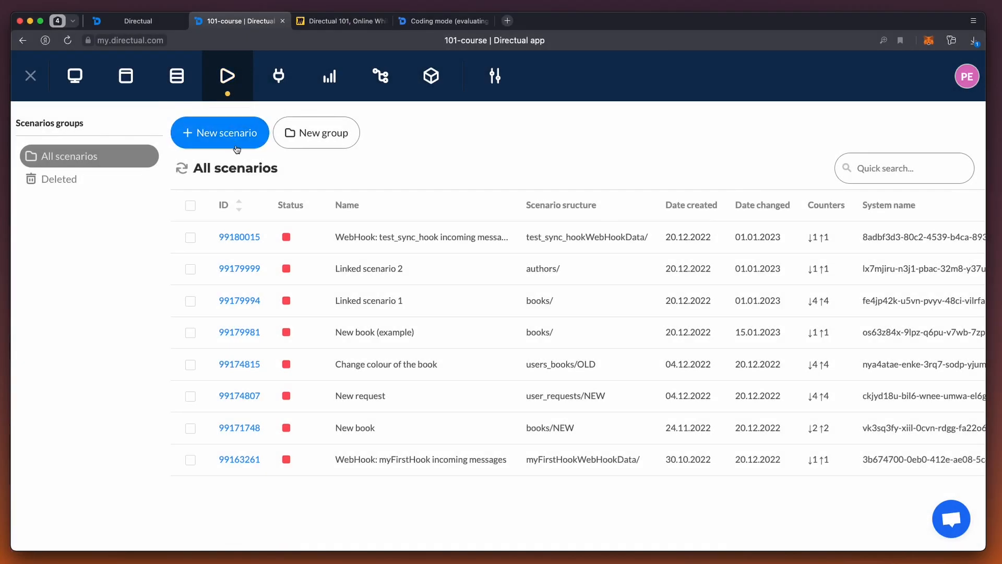
Step: Create a scenario named "trigger changed object" on the Authors structure, run by Real-time: Changed objects, and save it
{"action": "left_click", "coordinate": [236, 146]}
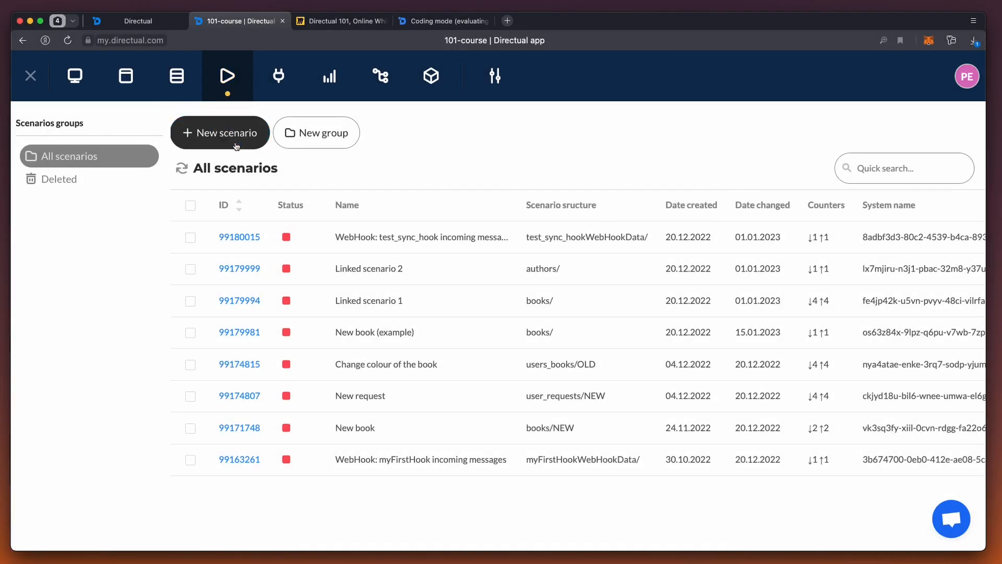
{"action": "left_click", "coordinate": [346, 205]}
{"action": "type", "text": "tri"}
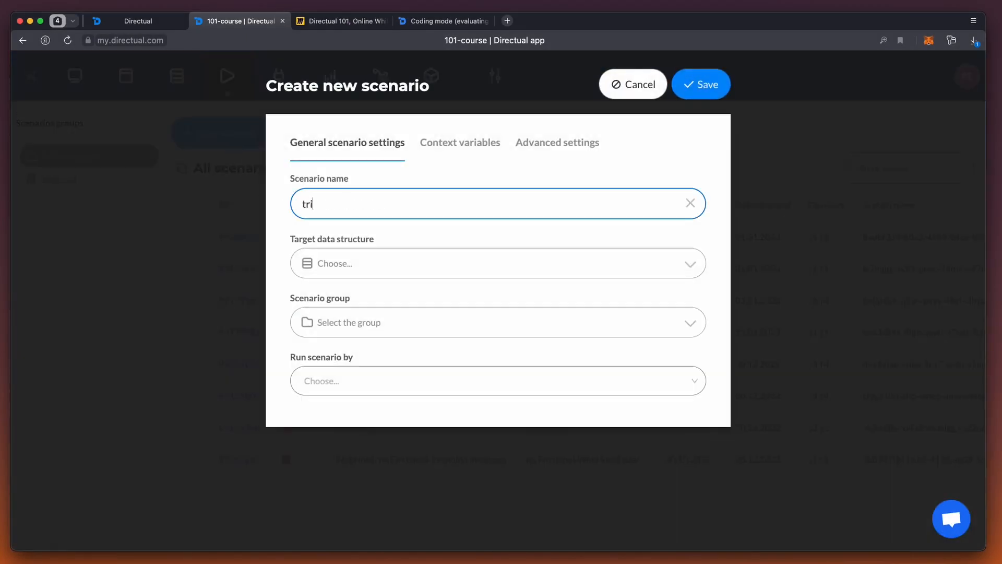
{"action": "type", "text": "gger changed object"}
{"action": "left_click", "coordinate": [339, 259]}
{"action": "type", "text": "au"}
{"action": "key", "text": "Return"}
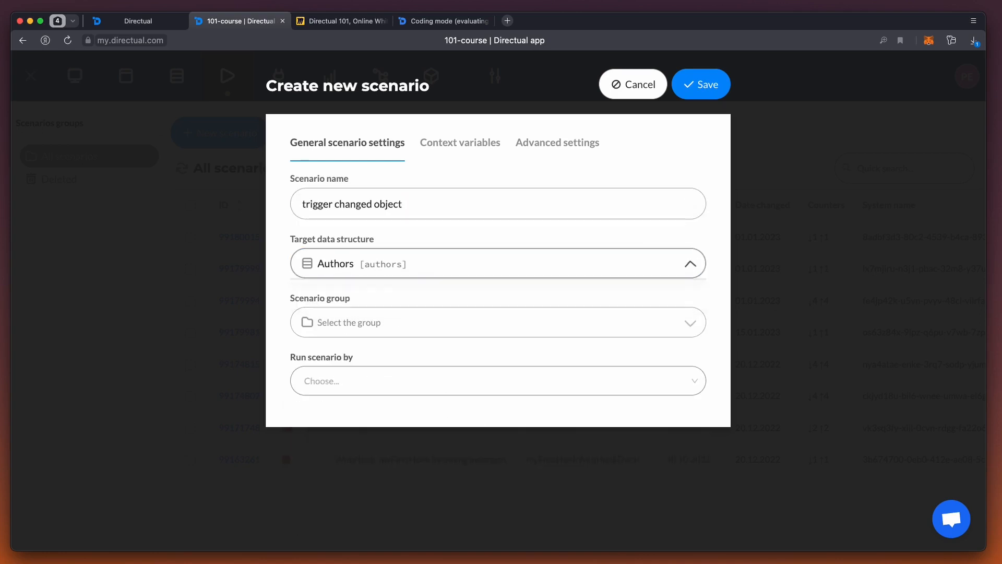
{"action": "left_click", "coordinate": [350, 378]}
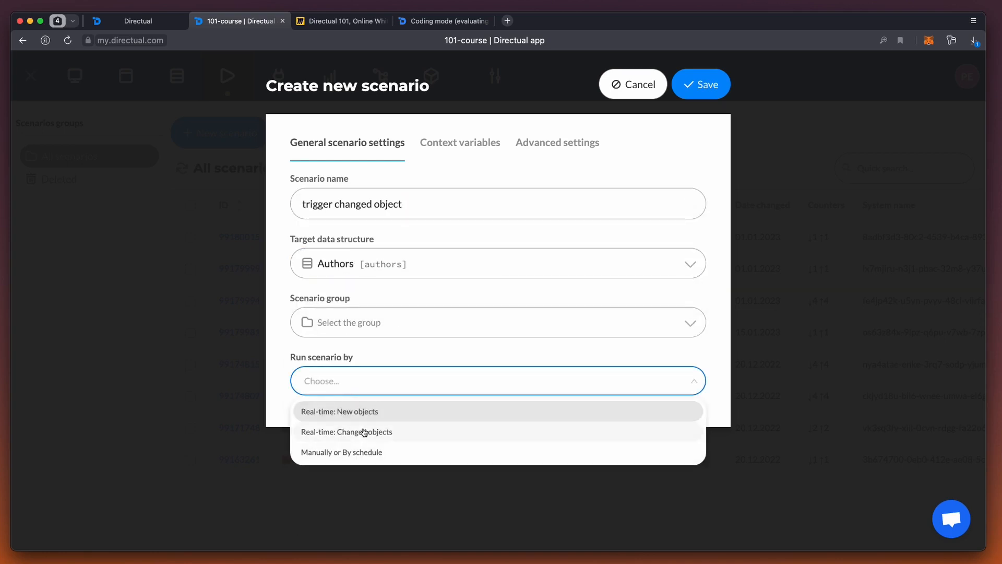
{"action": "left_click", "coordinate": [364, 431]}
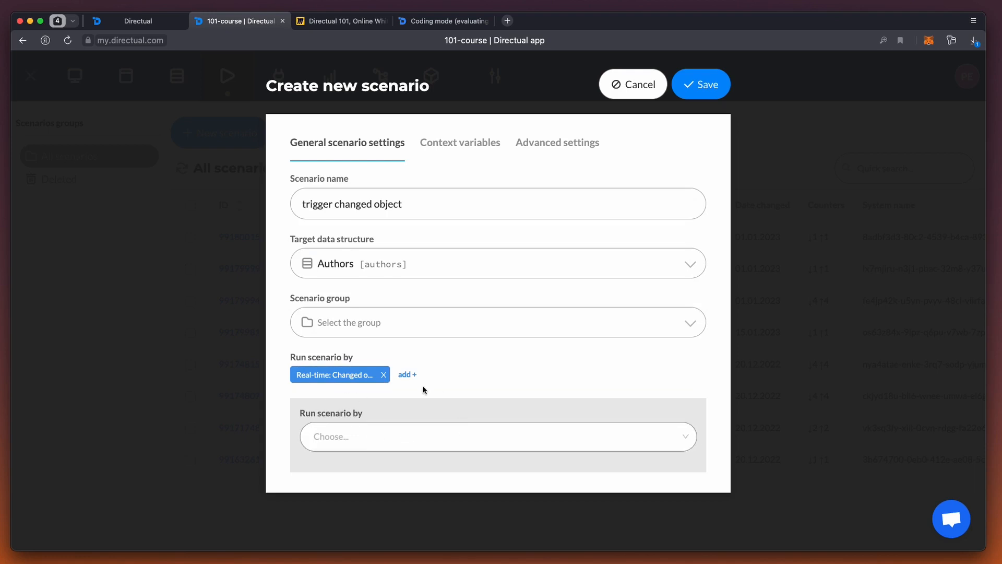
{"action": "left_click", "coordinate": [701, 84]}
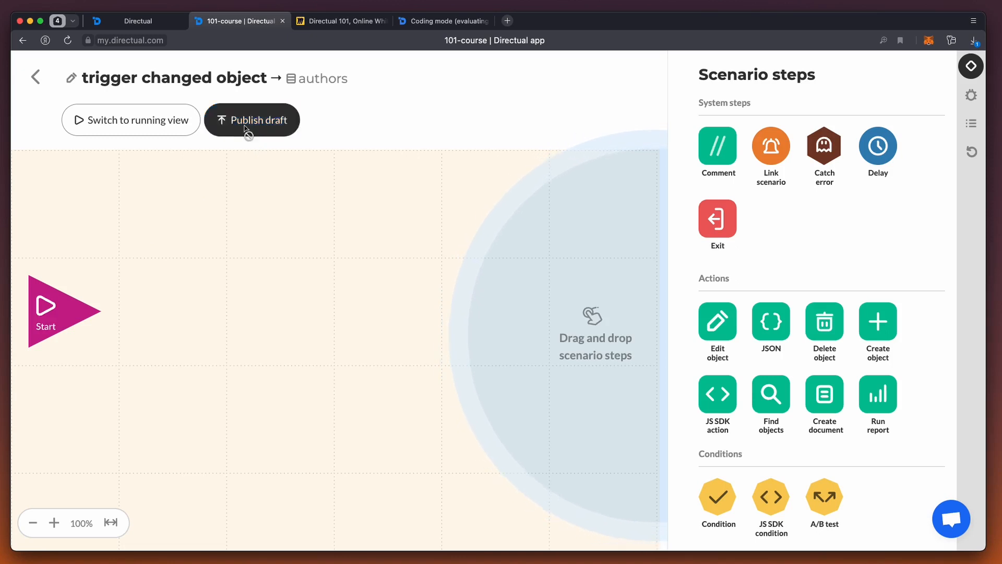
Step: Publish the draft of the trigger changed object scenario and start it
{"action": "left_click", "coordinate": [246, 129]}
{"action": "left_click", "coordinate": [200, 126]}
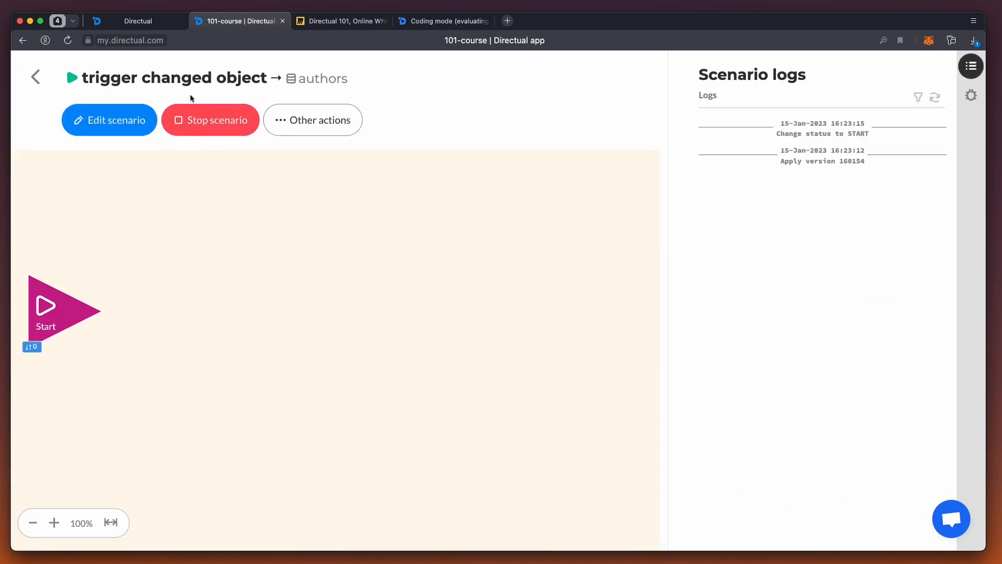
Step: In New book (example)'s Edit object step, set Description to "{{author_id.lastName}} is the best writer ever lived!" and run the step test
{"action": "left_click", "coordinate": [120, 22]}
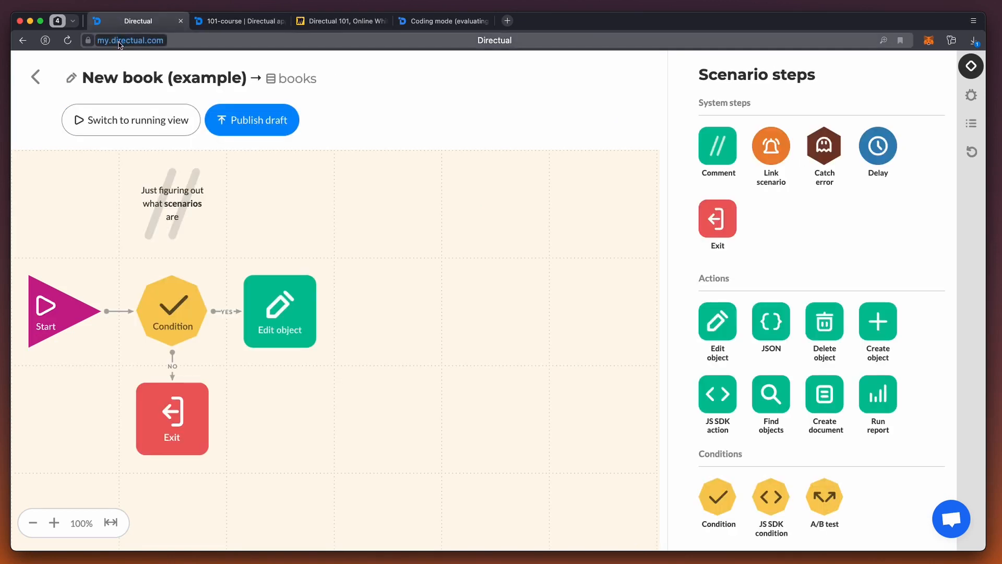
{"action": "left_click", "coordinate": [286, 309]}
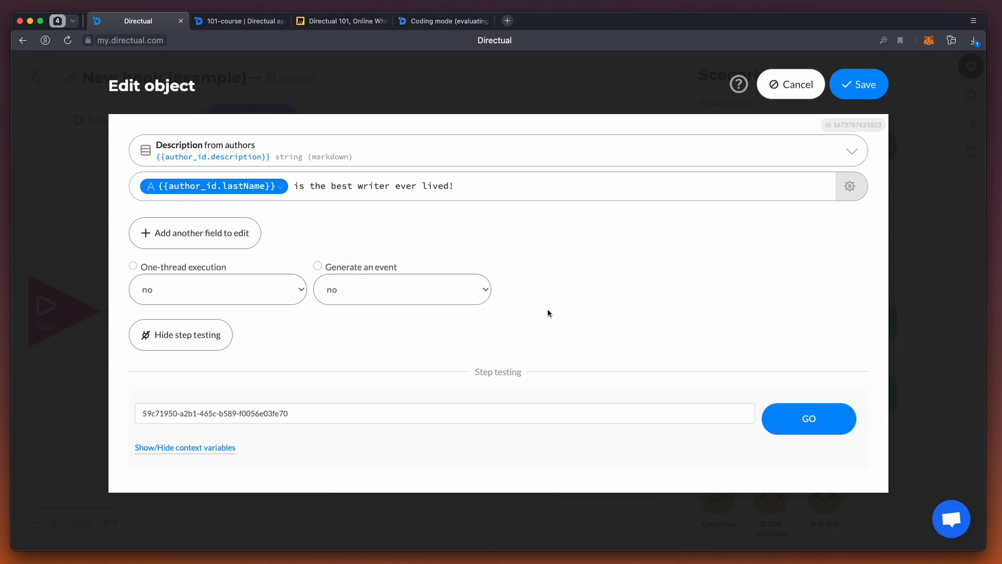
{"action": "left_click", "coordinate": [802, 432]}
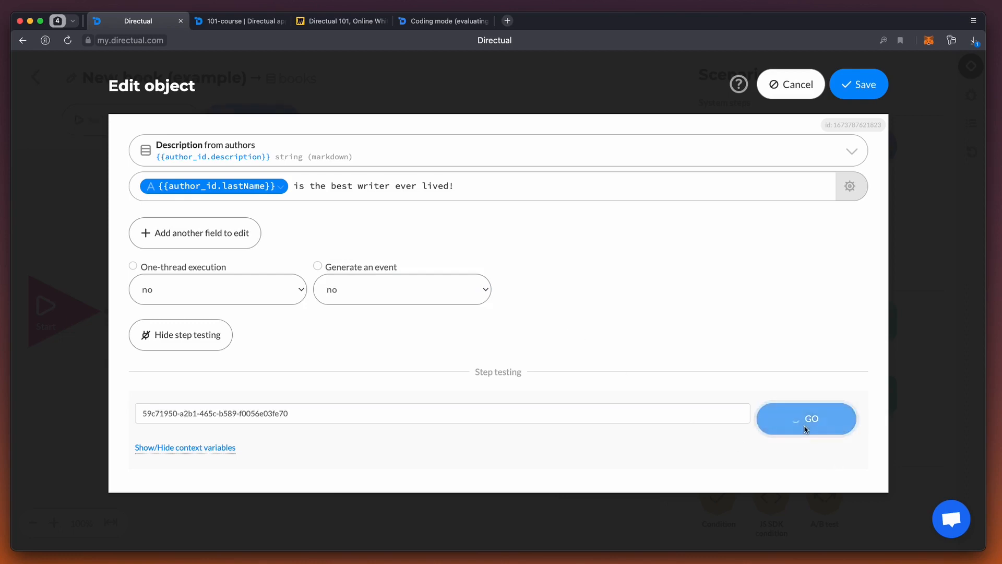
Step: Refresh the trigger changed object scenario's logs and check whether the test triggered a run
{"action": "mouse_move", "coordinate": [244, 29]}
{"action": "left_click", "coordinate": [243, 29]}
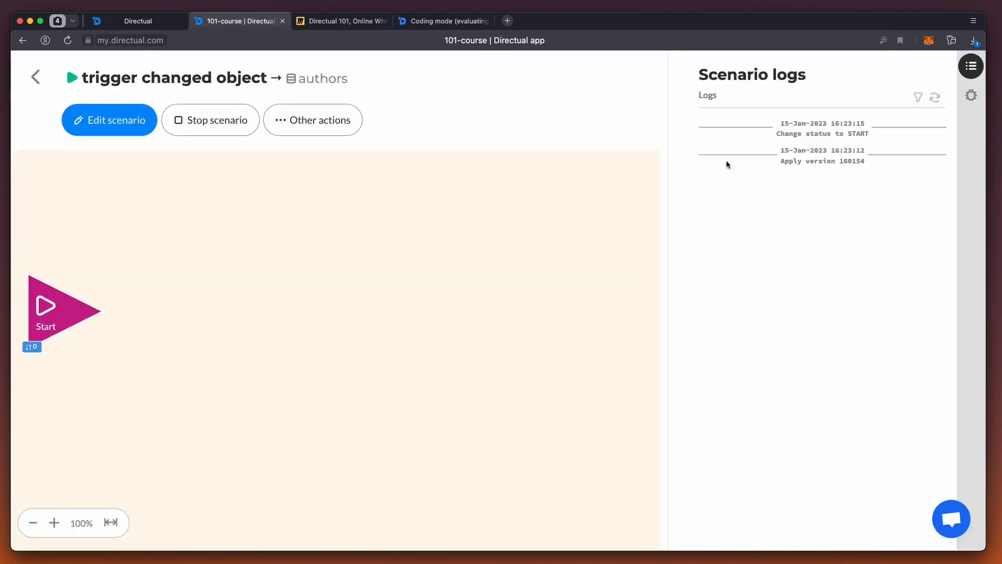
{"action": "left_click", "coordinate": [935, 97]}
Step: Back in the Edit object step, end the Description value with "ever lived!!!", set Generate an event to yes, and rerun the test
{"action": "left_click", "coordinate": [124, 22]}
{"action": "left_click", "coordinate": [308, 186]}
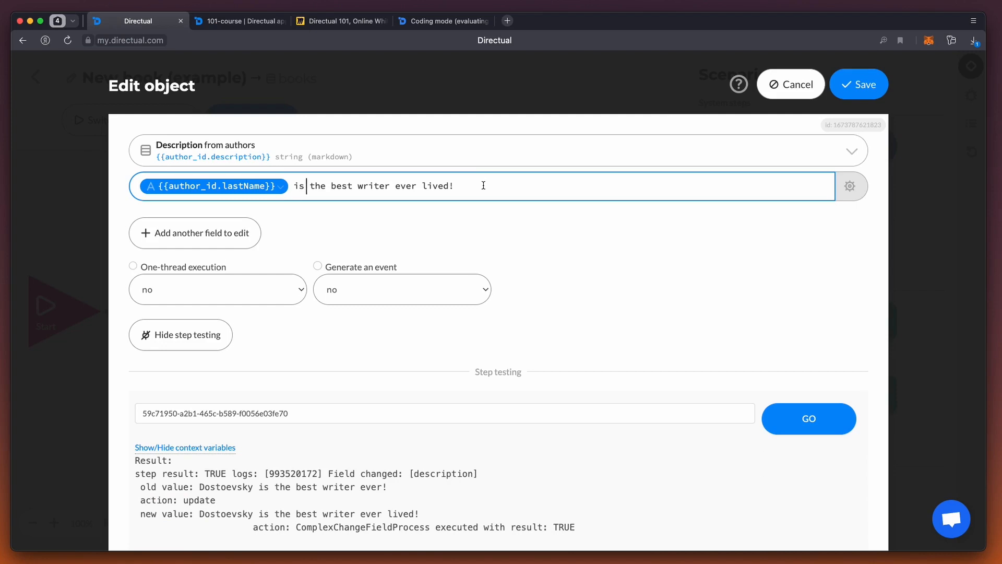
{"action": "type", "text": "!!"}
{"action": "left_click", "coordinate": [357, 230]}
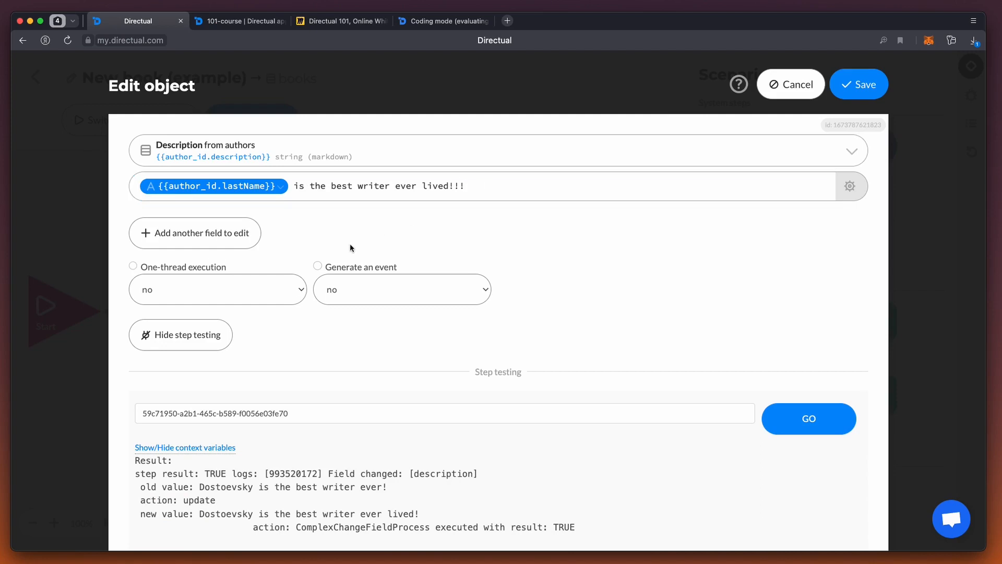
{"action": "left_click", "coordinate": [350, 286]}
{"action": "left_click", "coordinate": [354, 279]}
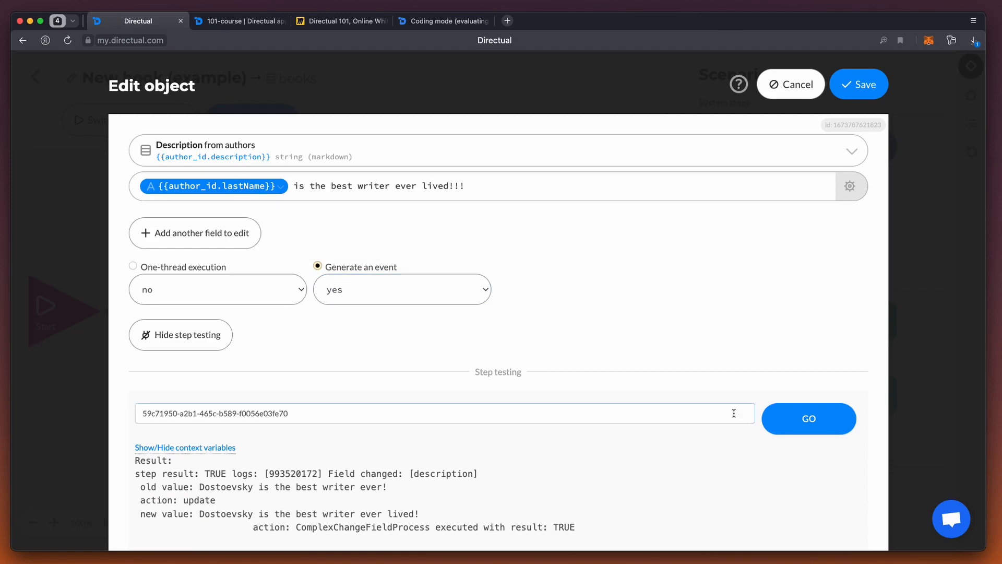
{"action": "left_click", "coordinate": [776, 425]}
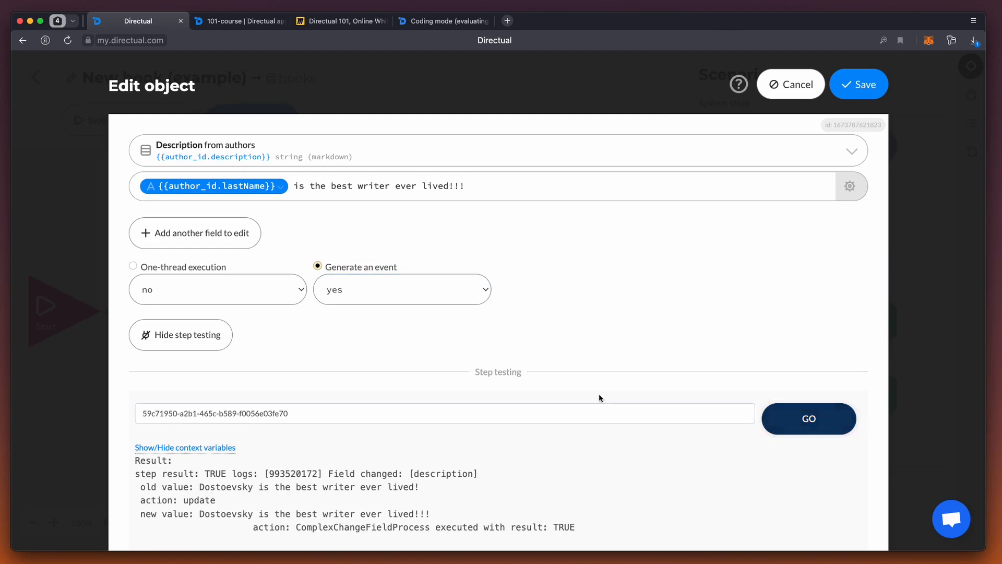
Step: Refresh the trigger changed object logs and inspect the author record linked in the START step entry, including its Description
{"action": "left_click", "coordinate": [244, 21]}
{"action": "left_click", "coordinate": [936, 99]}
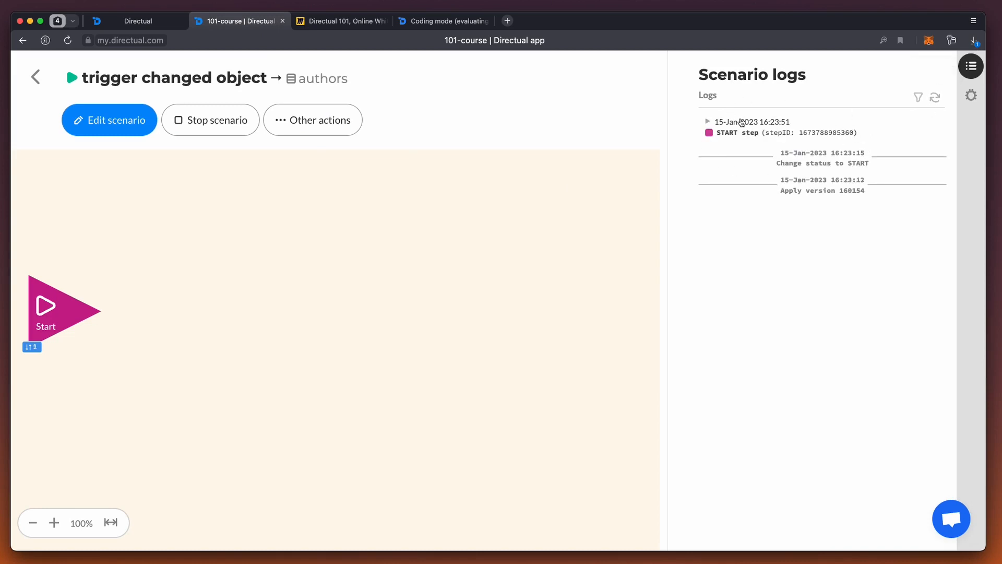
{"action": "left_click", "coordinate": [742, 134]}
{"action": "left_click", "coordinate": [763, 146]}
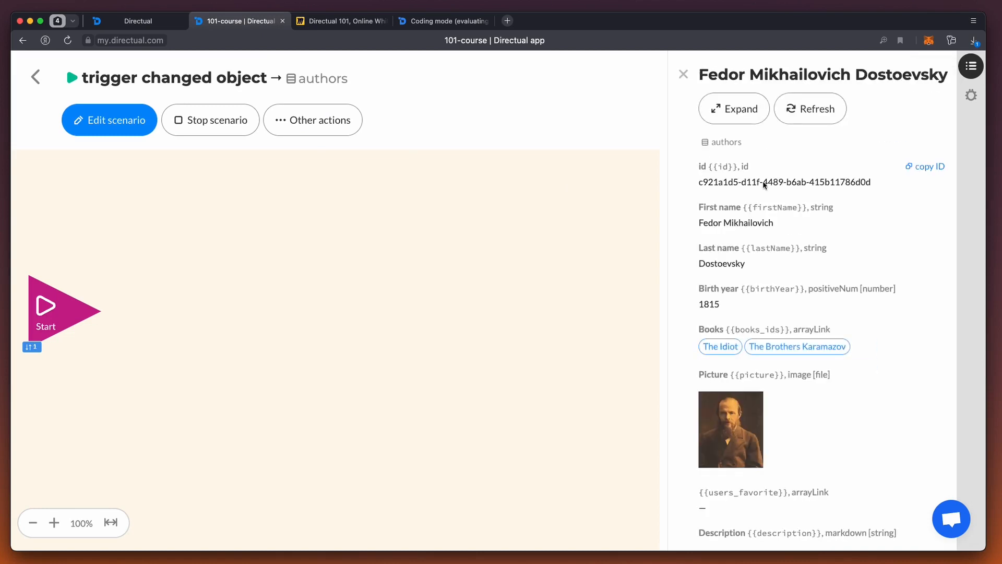
{"action": "scroll", "coordinate": [792, 307], "scroll_direction": "down", "scroll_amount": 5}
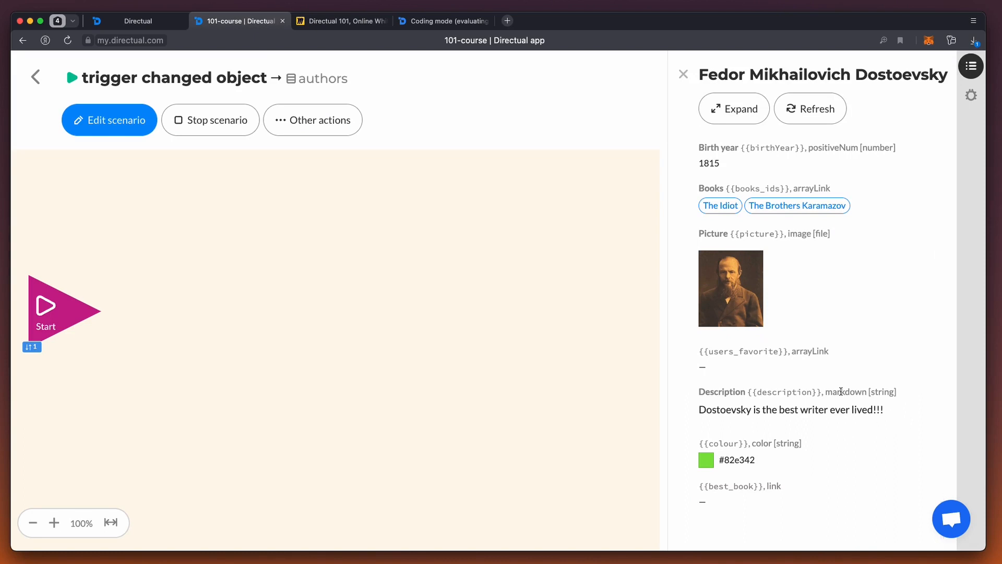
{"action": "scroll", "coordinate": [804, 392], "scroll_direction": "up", "scroll_amount": 5}
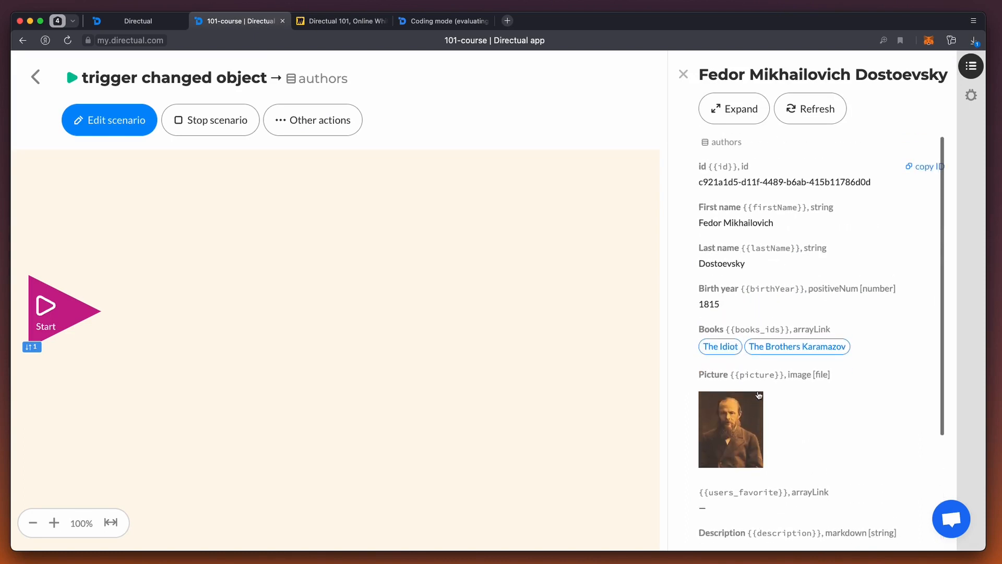
{"action": "left_click", "coordinate": [683, 77]}
Step: Back in the Edit object step, set Generate an event to no and save the step
{"action": "left_click", "coordinate": [137, 21]}
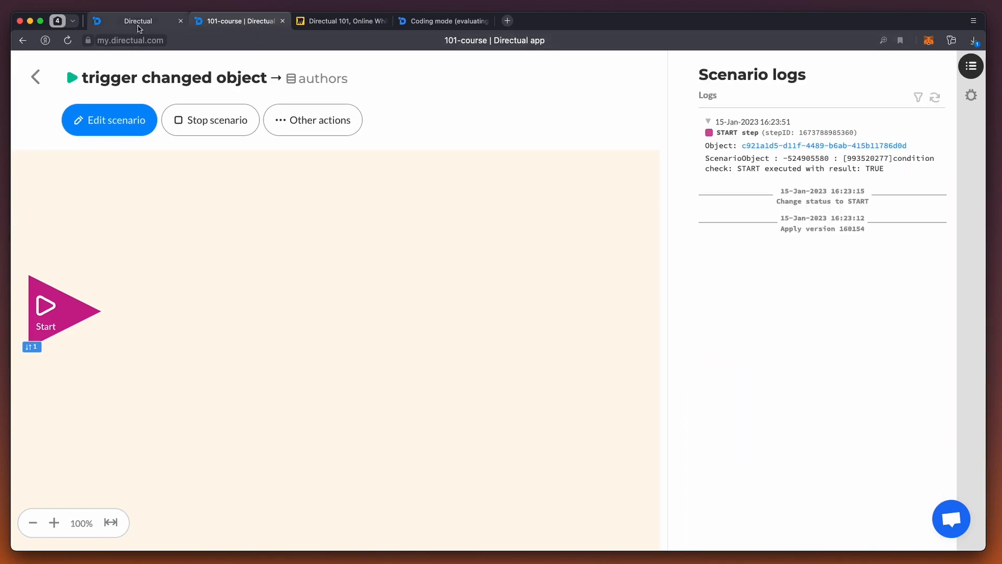
{"action": "left_click", "coordinate": [379, 289]}
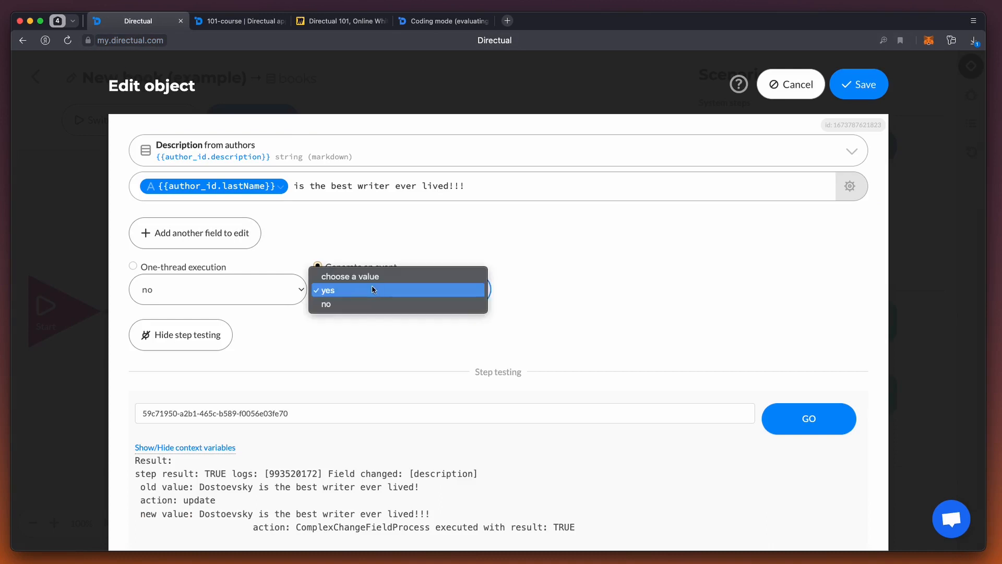
{"action": "left_click", "coordinate": [342, 306]}
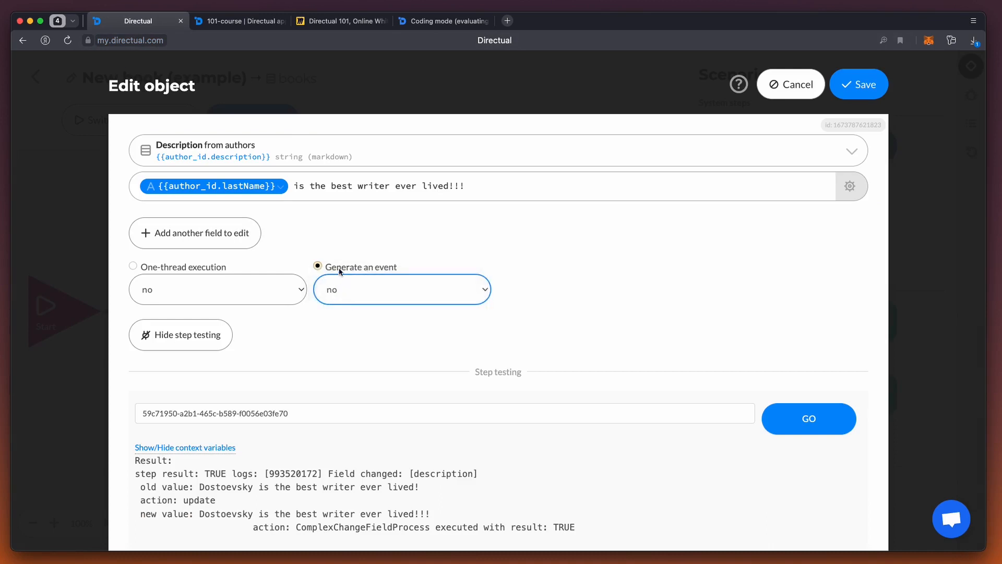
{"action": "left_click", "coordinate": [856, 85]}
Step: Switch to the Miro board and highlight the "Edit object step" line in the Configuring scenarios list
{"action": "left_click", "coordinate": [332, 22]}
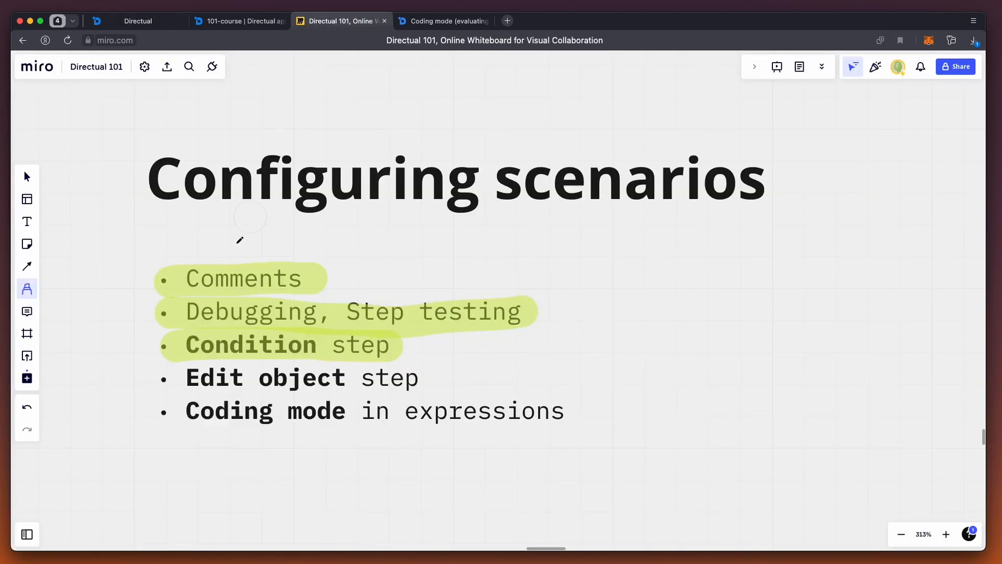
{"action": "left_click_drag", "start_coordinate": [152, 379], "coordinate": [436, 379]}
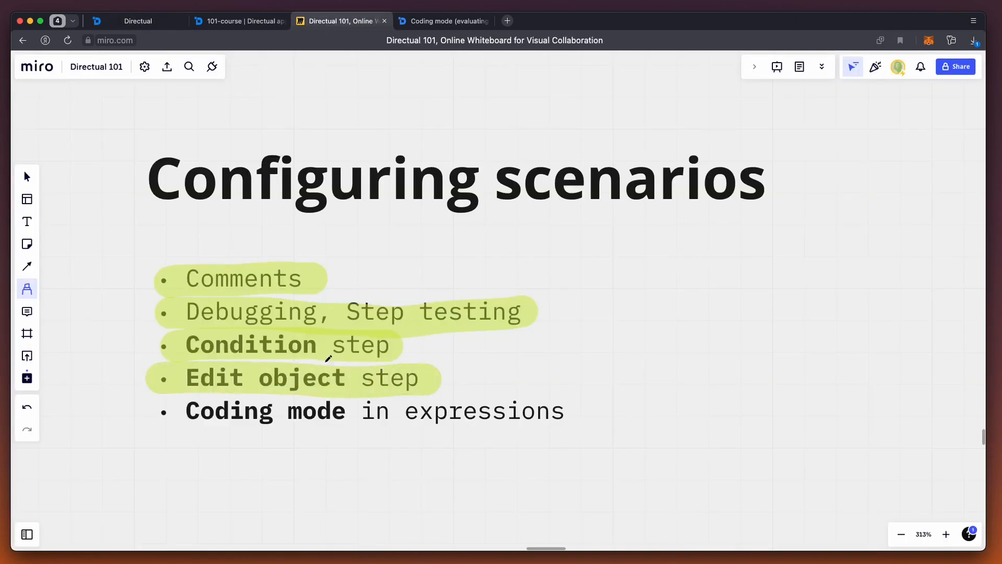
Step: Return to the Directual scenario and configure the Edit object step to set the Test field from books to "hello"
{"action": "left_click", "coordinate": [120, 22]}
{"action": "left_click", "coordinate": [278, 319]}
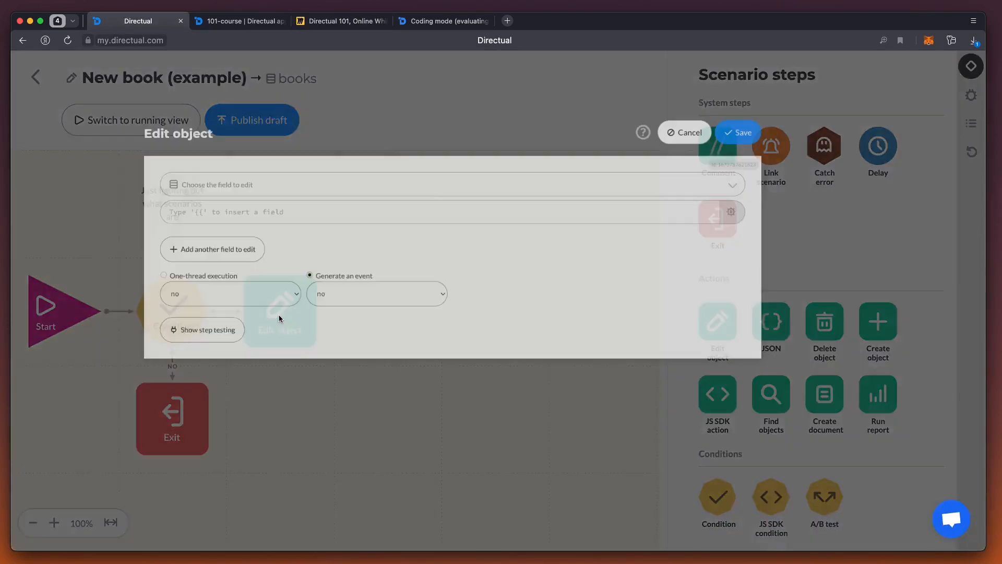
{"action": "left_click", "coordinate": [244, 150]}
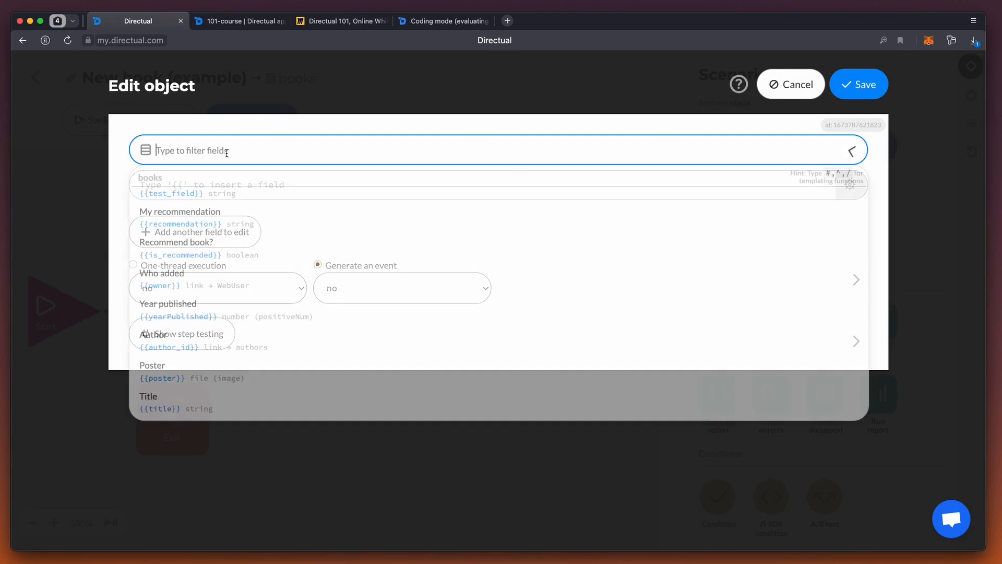
{"action": "type", "text": "test"}
{"action": "left_click", "coordinate": [212, 195]}
{"action": "left_click", "coordinate": [208, 187]}
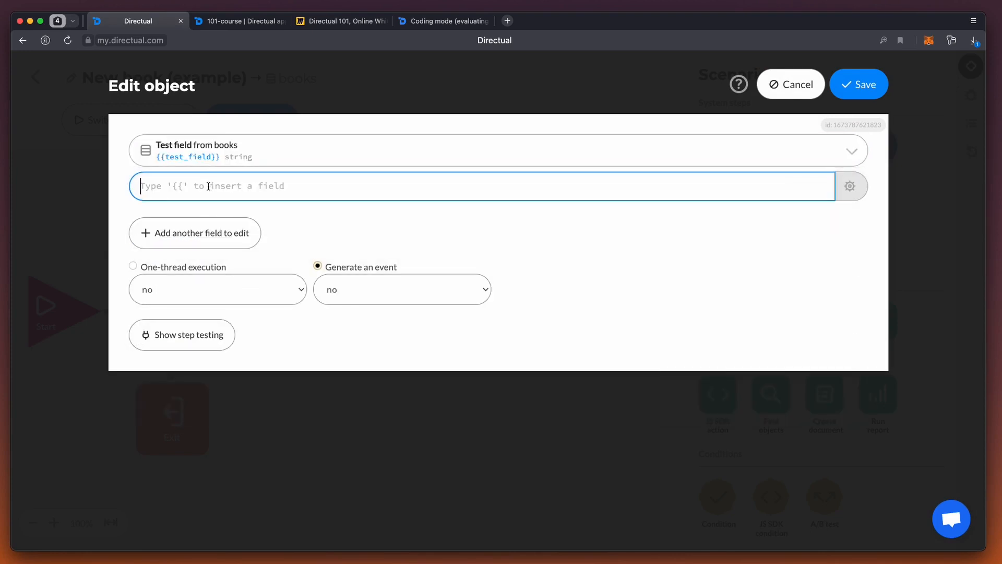
{"action": "type", "text": "hello"}
Step: Check the Test field expression against the War and Peace book, using its object ID copied from the Books structure
{"action": "left_click", "coordinate": [850, 186]}
{"action": "left_click", "coordinate": [909, 174]}
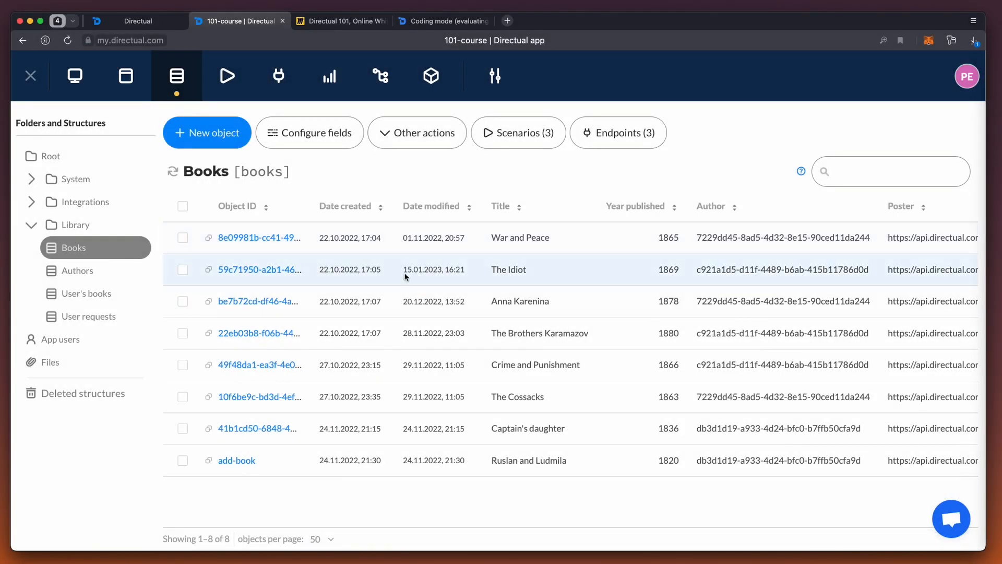
{"action": "left_click", "coordinate": [209, 240]}
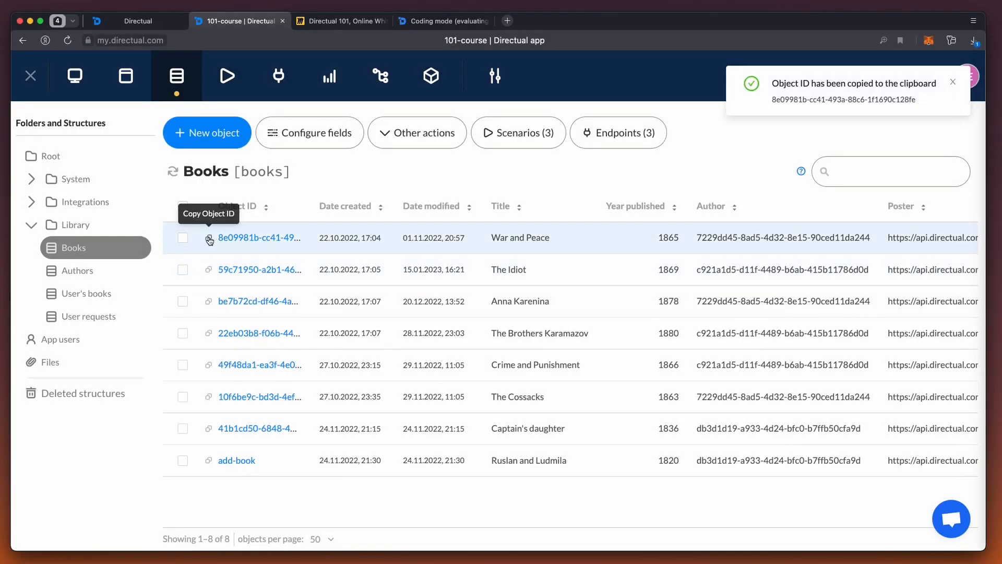
{"action": "left_click", "coordinate": [138, 21]}
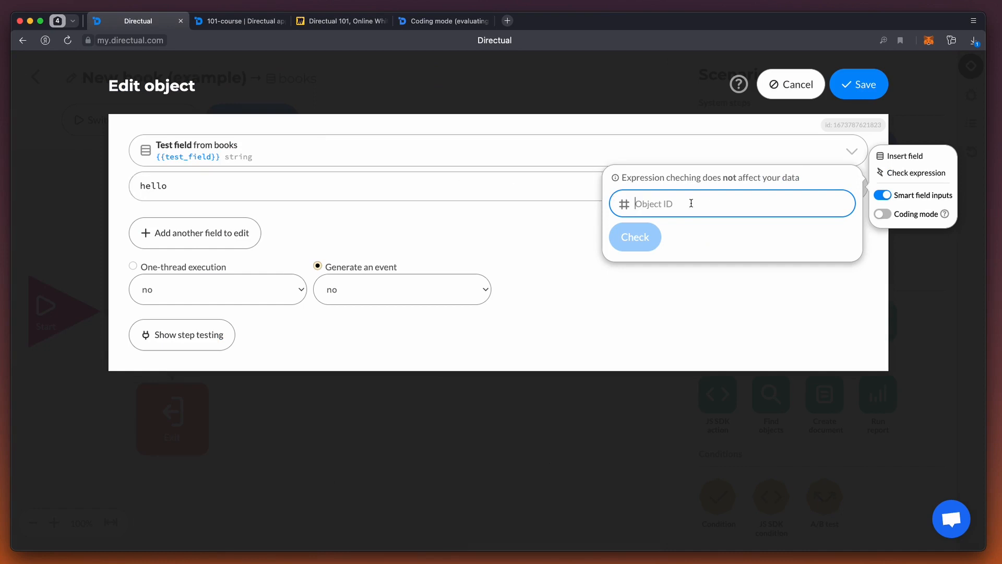
{"action": "key", "text": "ctrl+v"}
{"action": "left_click", "coordinate": [643, 244]}
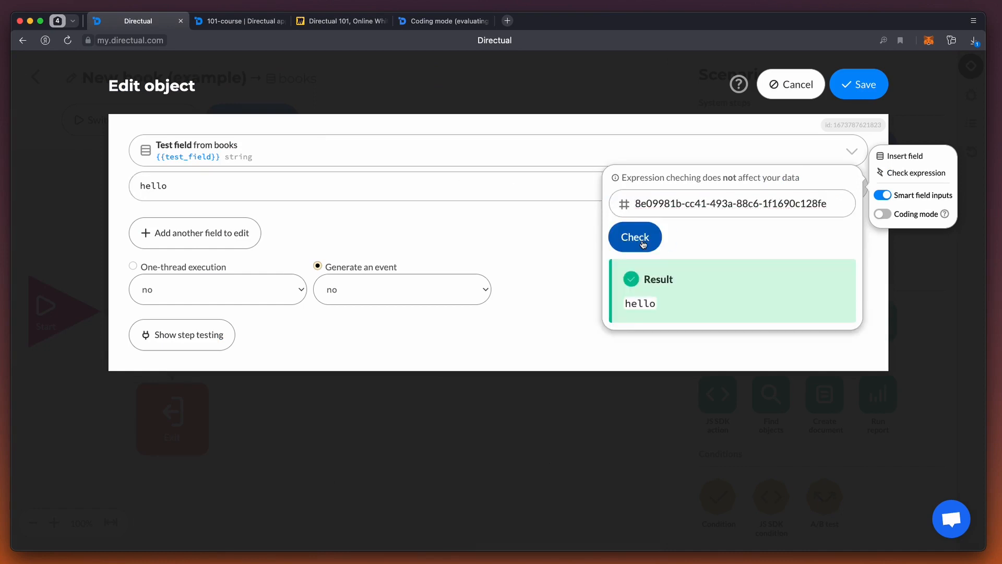
Step: Append the {{author_id.firstName}} field after "hello" in the Test field value and check the expression for the same book
{"action": "left_click", "coordinate": [177, 187]}
{"action": "type", "text": "{{au"}
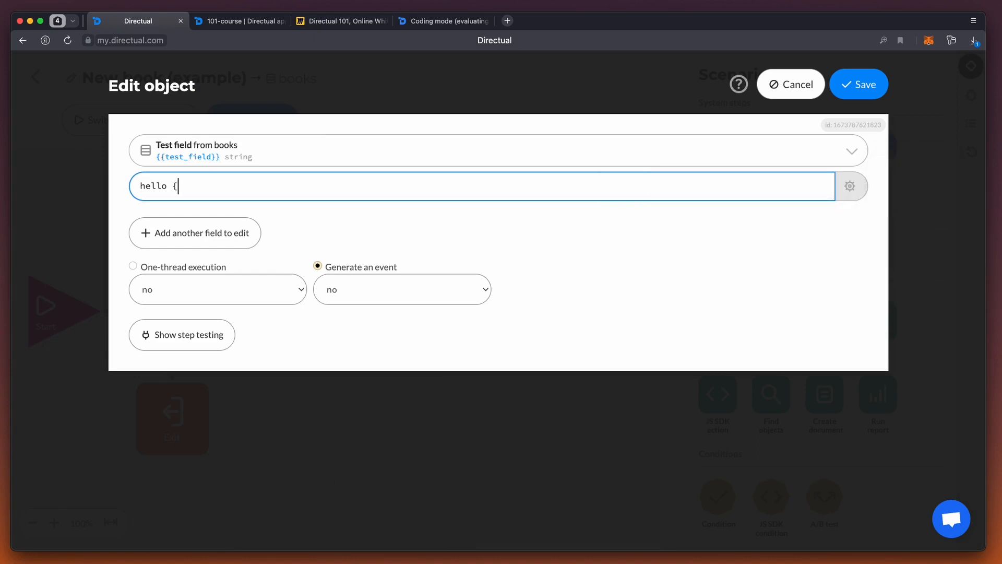
{"action": "key", "text": "Return"}
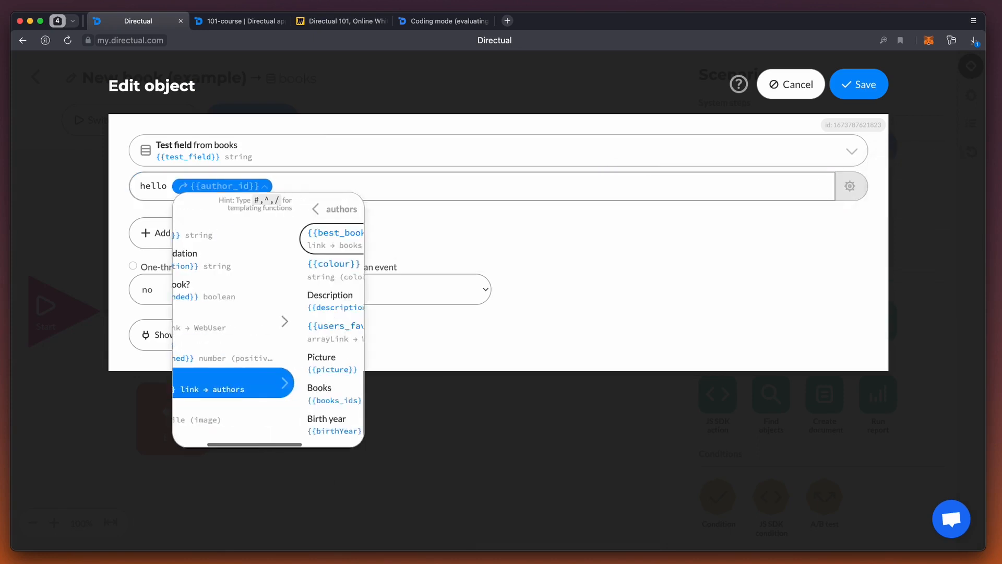
{"action": "type", "text": "firs"}
{"action": "key", "text": "Return"}
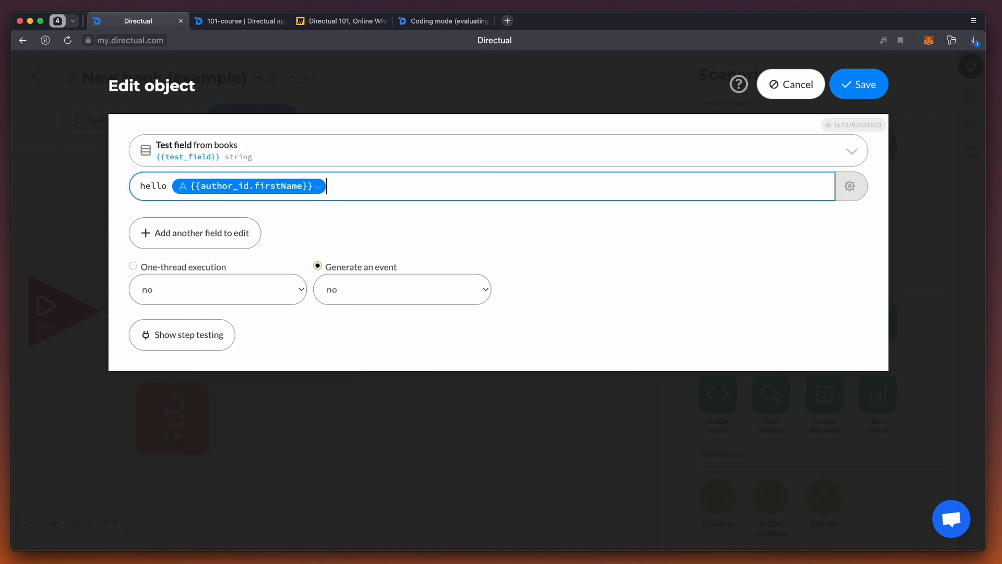
{"action": "left_click", "coordinate": [850, 186]}
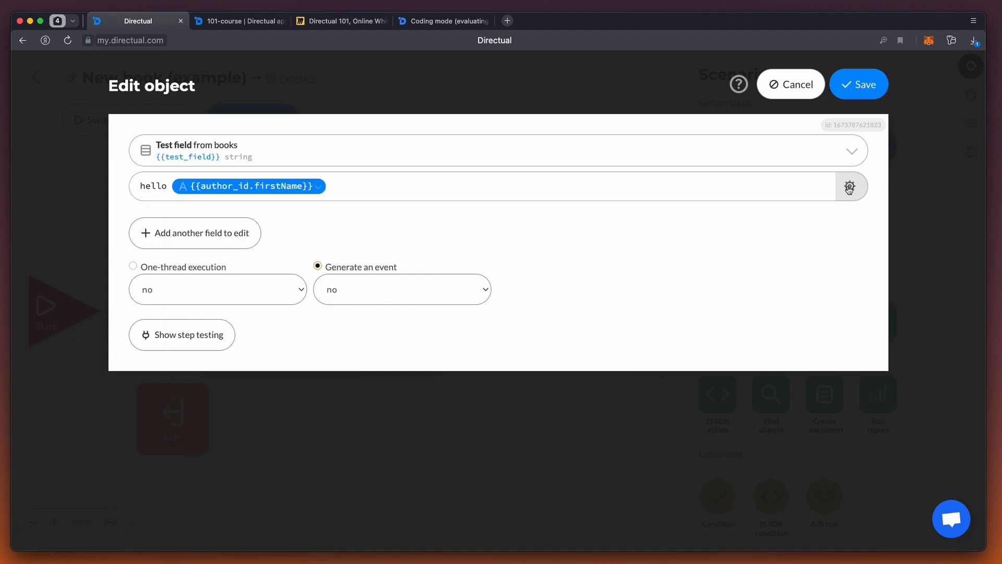
{"action": "left_click", "coordinate": [889, 174]}
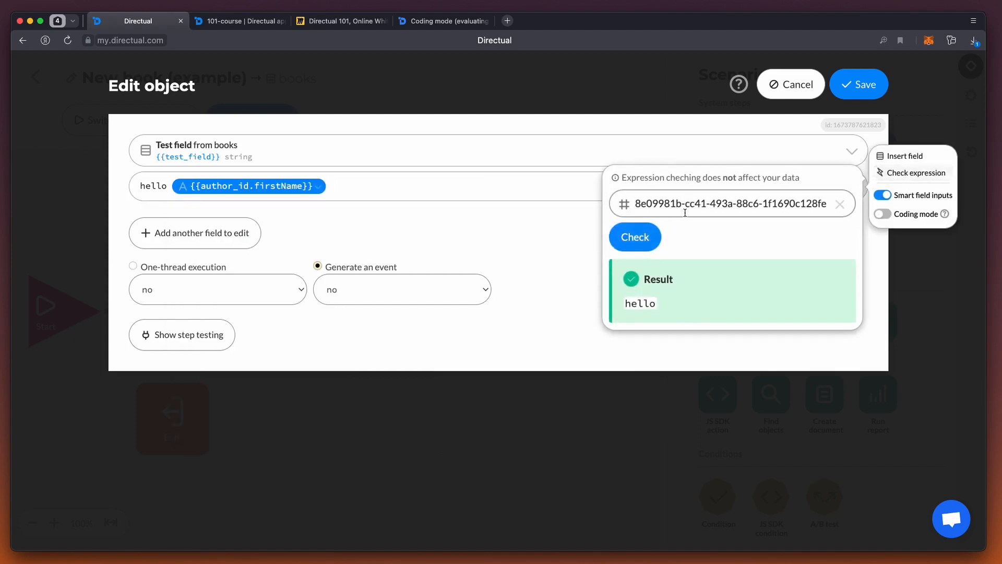
{"action": "left_click", "coordinate": [636, 238]}
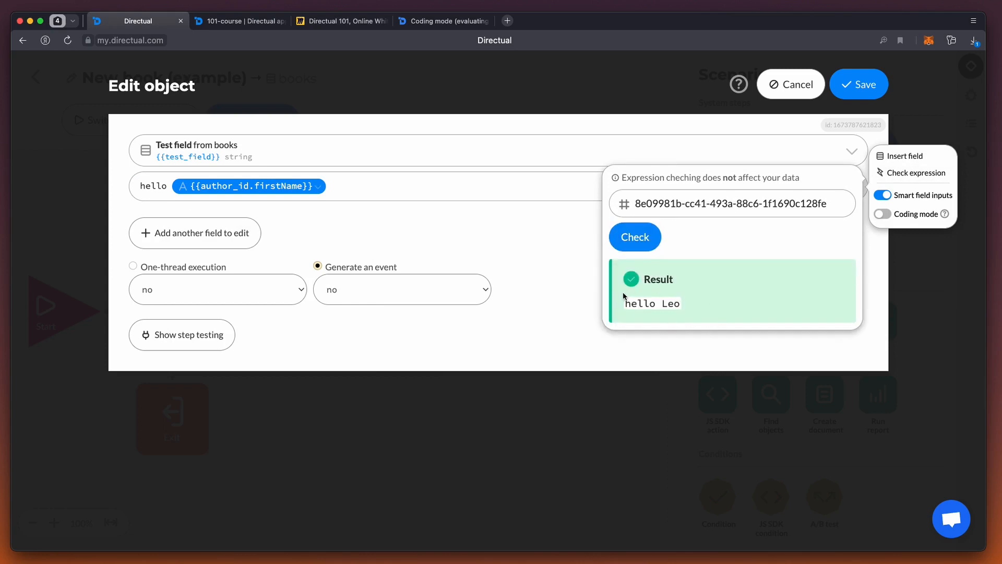
Step: Turn on Coding mode for the Test field value and check the unquoted hello {{author_id.firstName}} expression
{"action": "left_click", "coordinate": [346, 185]}
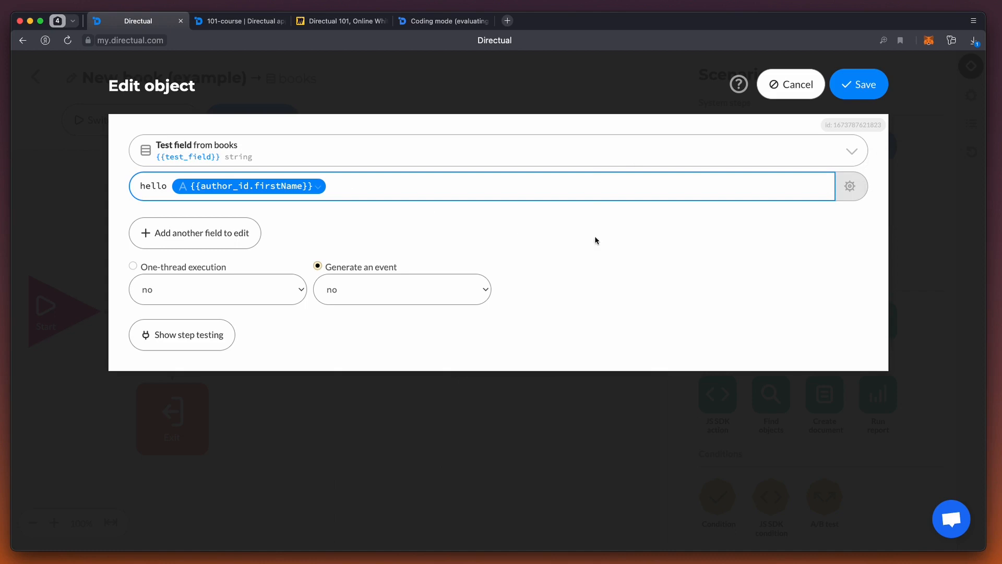
{"action": "left_click", "coordinate": [850, 185]}
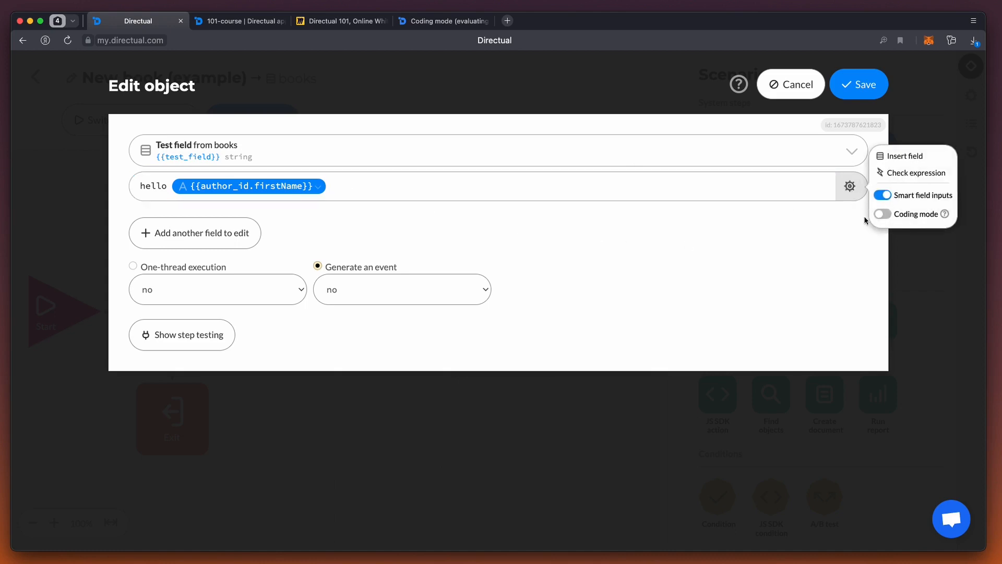
{"action": "left_click", "coordinate": [884, 215]}
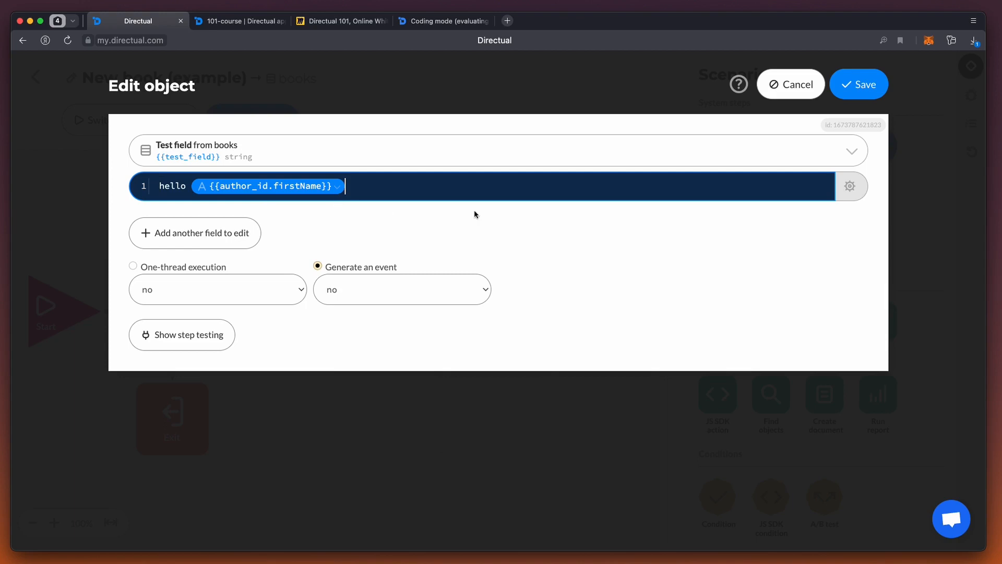
{"action": "left_click", "coordinate": [850, 187]}
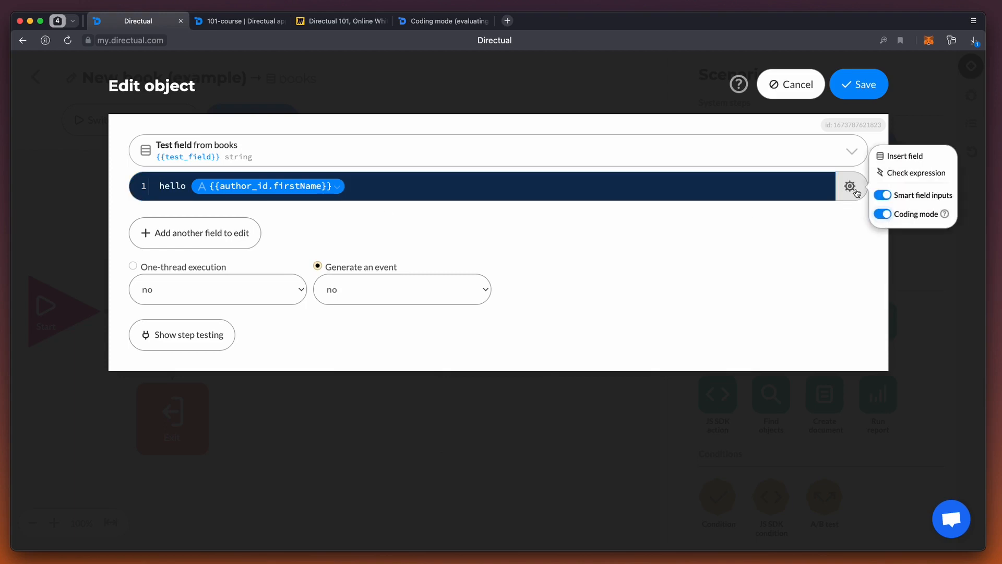
{"action": "left_click", "coordinate": [908, 173]}
{"action": "left_click", "coordinate": [634, 239]}
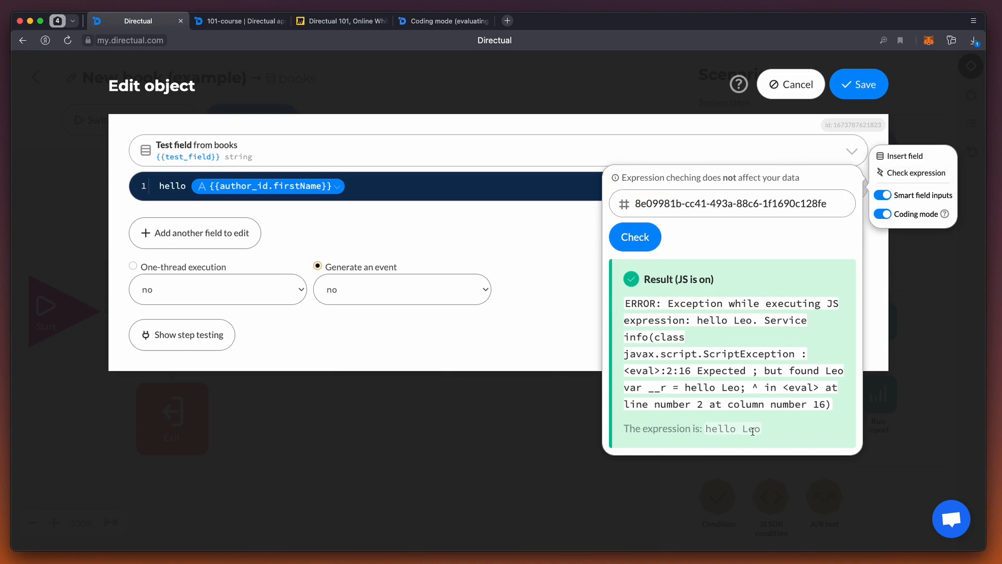
Step: Rewrite the Test field value as the JavaScript expression "hello" + "{{author_id.firstName}}" and check it
{"action": "left_click", "coordinate": [160, 182]}
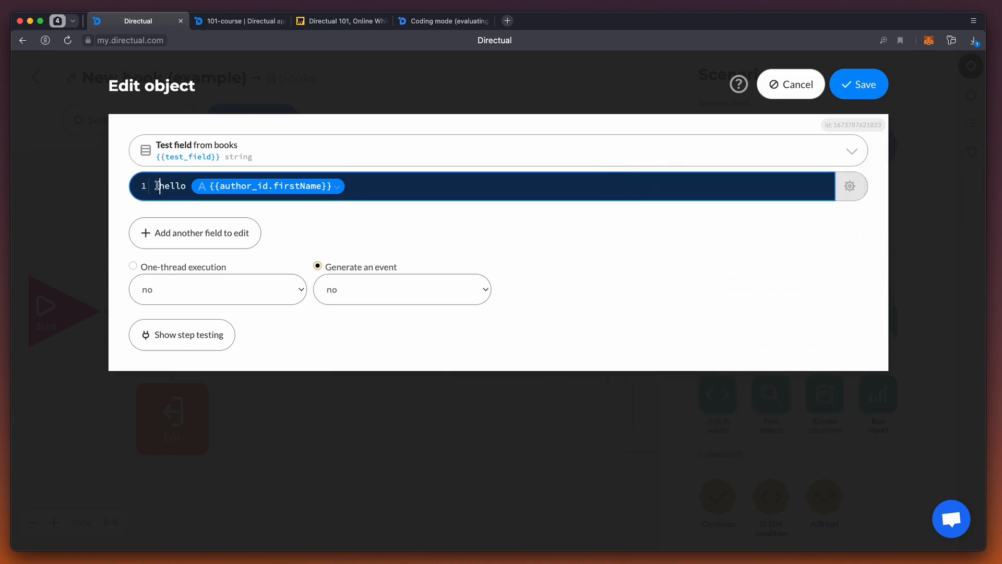
{"action": "type", "text": "\""}
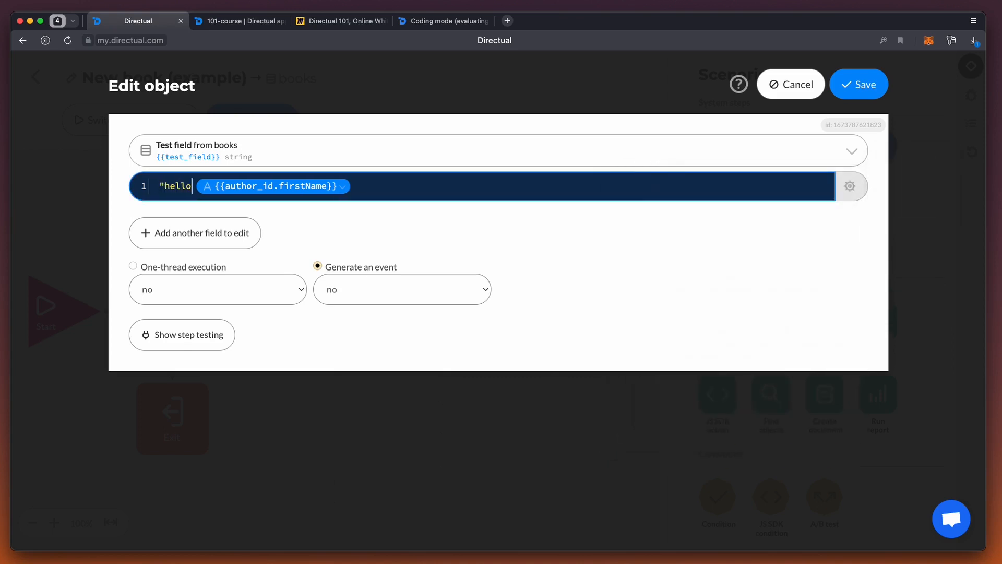
{"action": "type", "text": "\"+ \""}
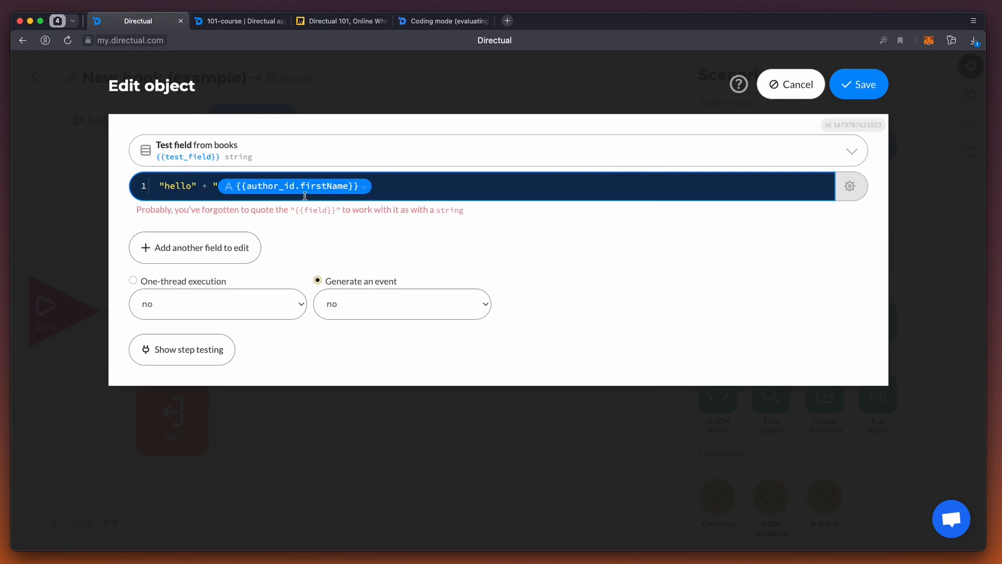
{"action": "type", "text": "\""}
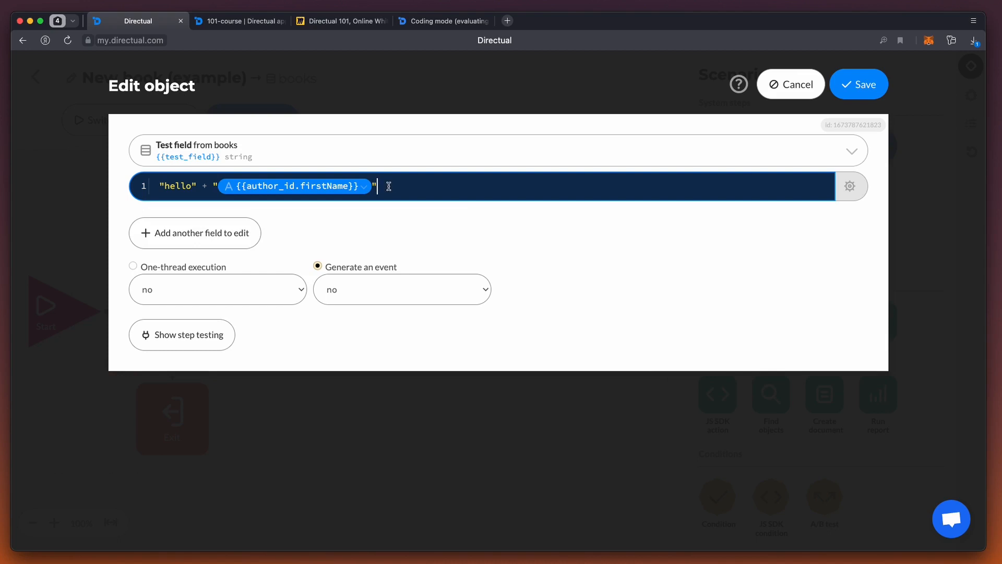
{"action": "left_click", "coordinate": [850, 187]}
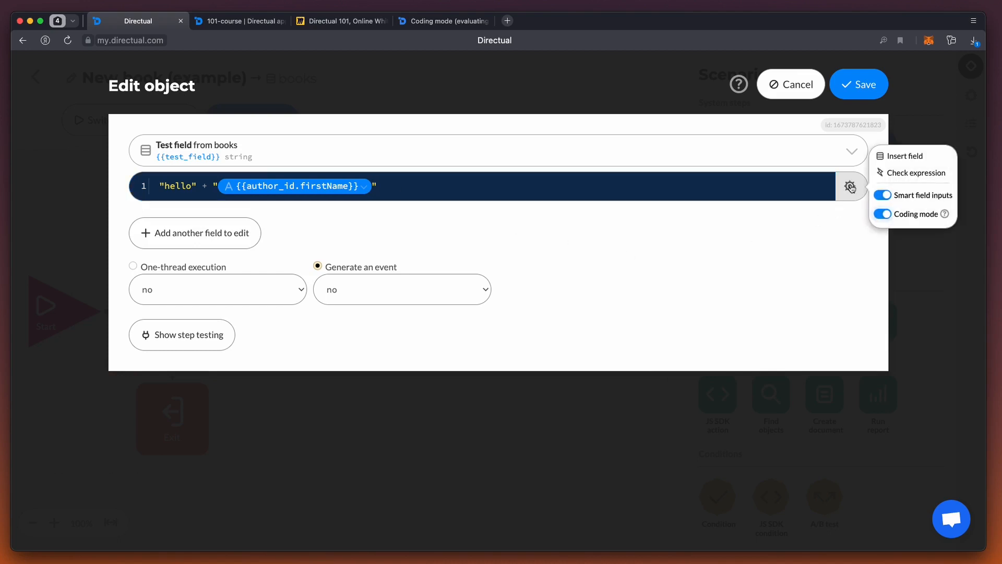
{"action": "left_click", "coordinate": [898, 173]}
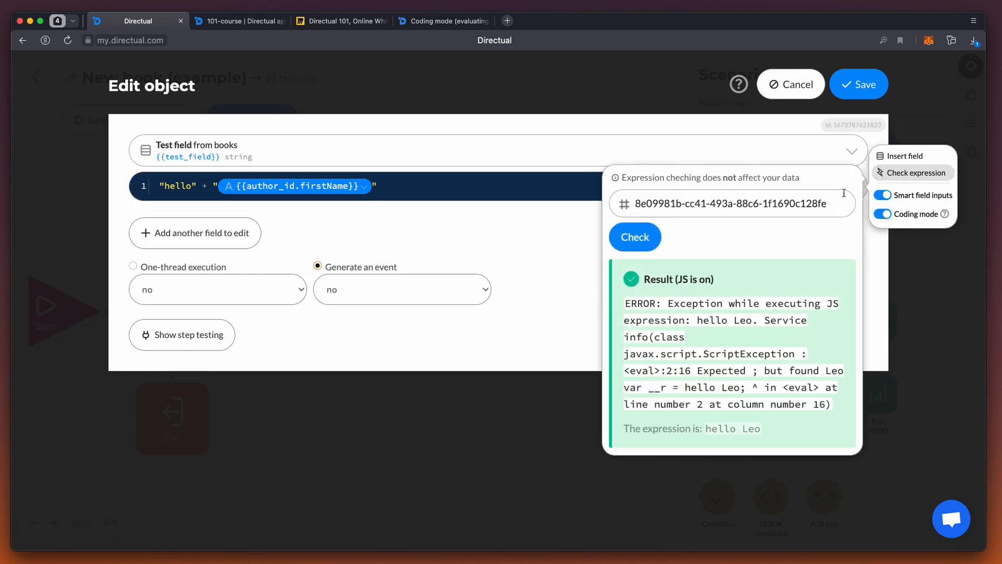
{"action": "left_click", "coordinate": [636, 241]}
Step: Add a space after hello inside the quoted string and check the expression again
{"action": "left_click", "coordinate": [194, 185]}
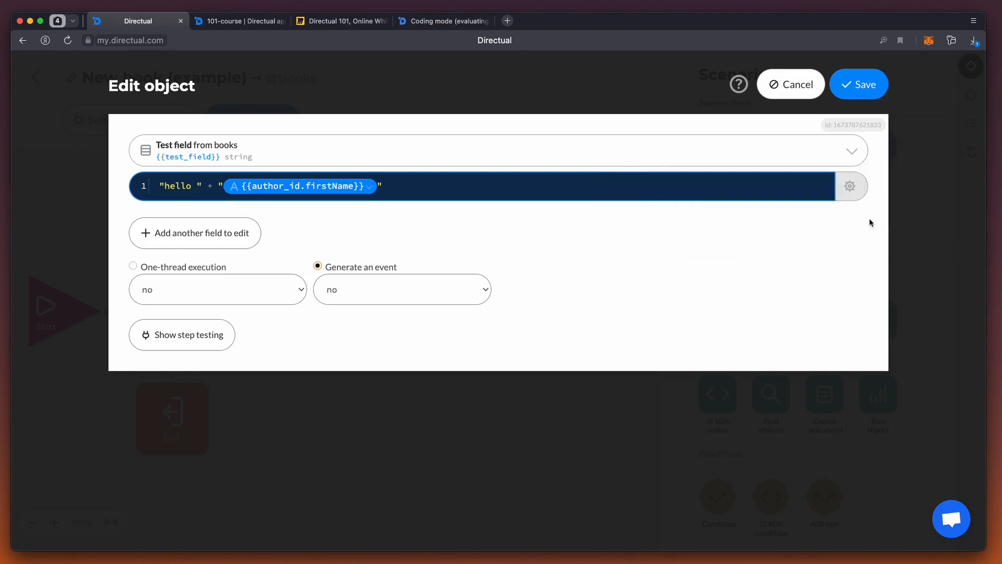
{"action": "left_click", "coordinate": [850, 187]}
{"action": "left_click", "coordinate": [888, 173]}
{"action": "left_click", "coordinate": [635, 237]}
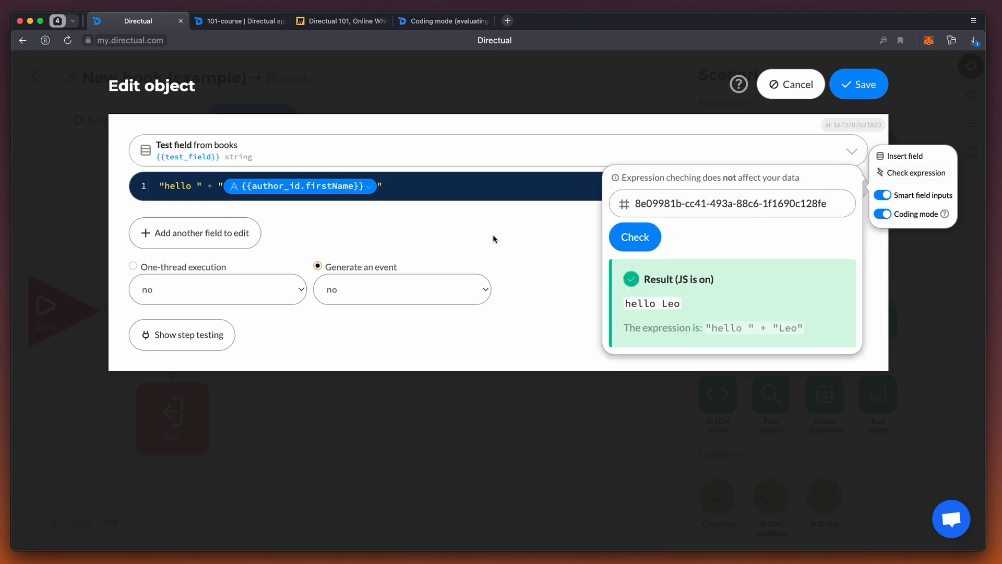
Step: Change the Test field expression to "{{author_id.firstName}}".length and check it for the same book
{"action": "left_click", "coordinate": [384, 185]}
{"action": "left_click_drag", "start_coordinate": [216, 185], "coordinate": [86, 187]}
{"action": "key", "text": "BackSpace"}
{"action": "left_click", "coordinate": [351, 185]}
{"action": "type", "text": ".length"}
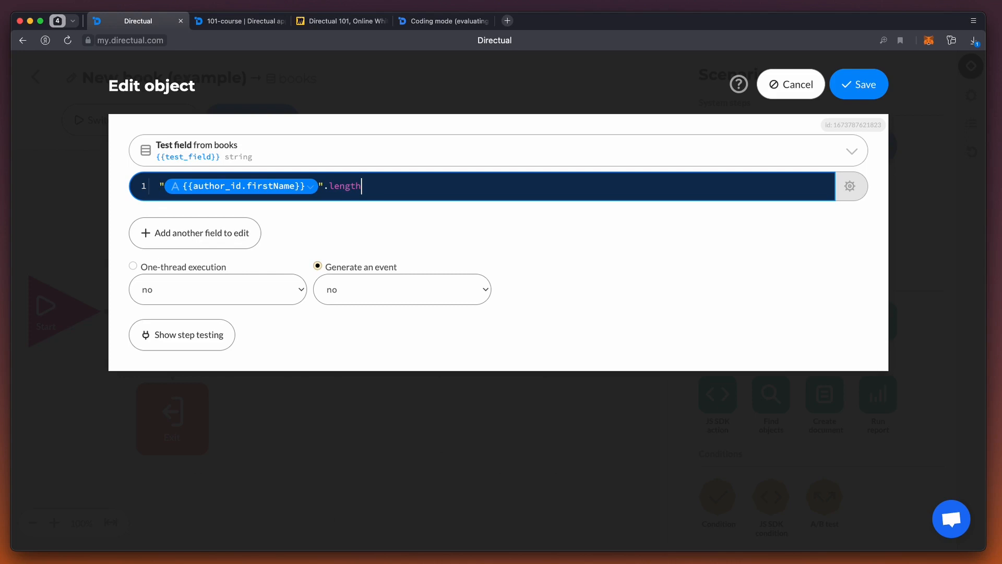
{"action": "left_click", "coordinate": [850, 186]}
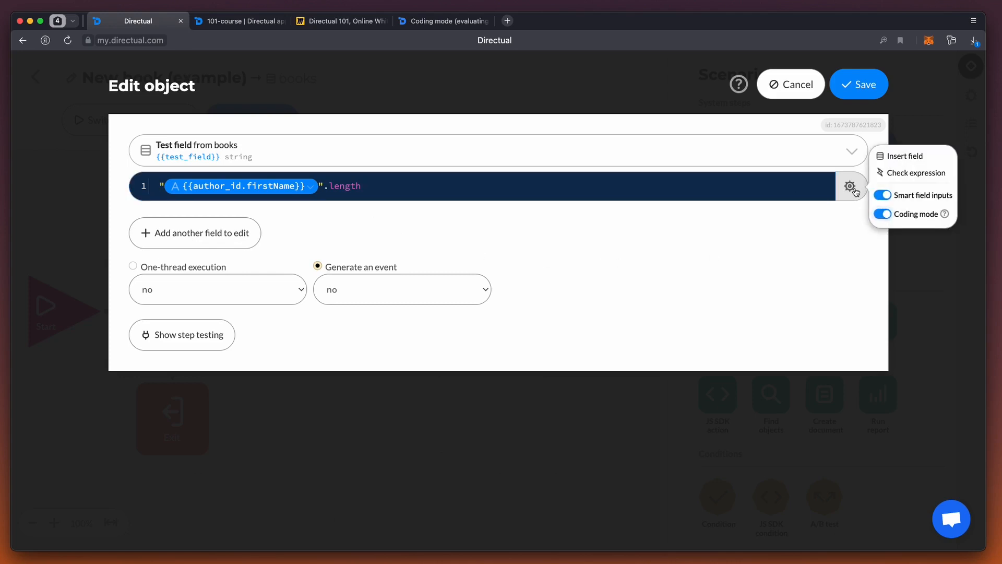
{"action": "left_click", "coordinate": [900, 177]}
{"action": "left_click", "coordinate": [634, 237]}
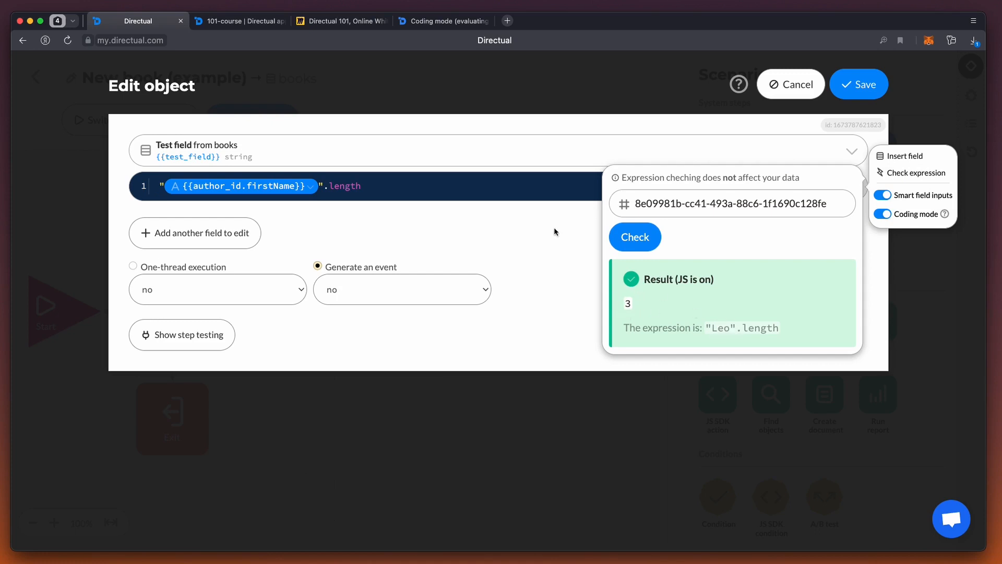
Step: Replace the Test field expression with the author's birth year, {{author_id.birthYear}}, and check it for the same book
{"action": "left_click", "coordinate": [373, 183]}
{"action": "key", "text": "super+a"}
{"action": "key", "text": "BackSpace"}
{"action": "type", "text": "{{au"}
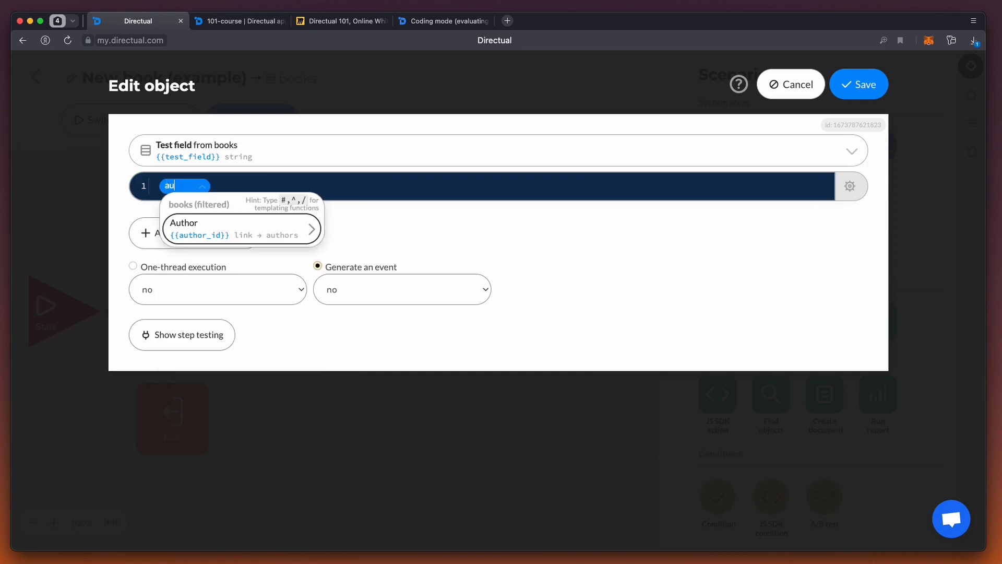
{"action": "key", "text": "Right"}
{"action": "type", "text": "ye"}
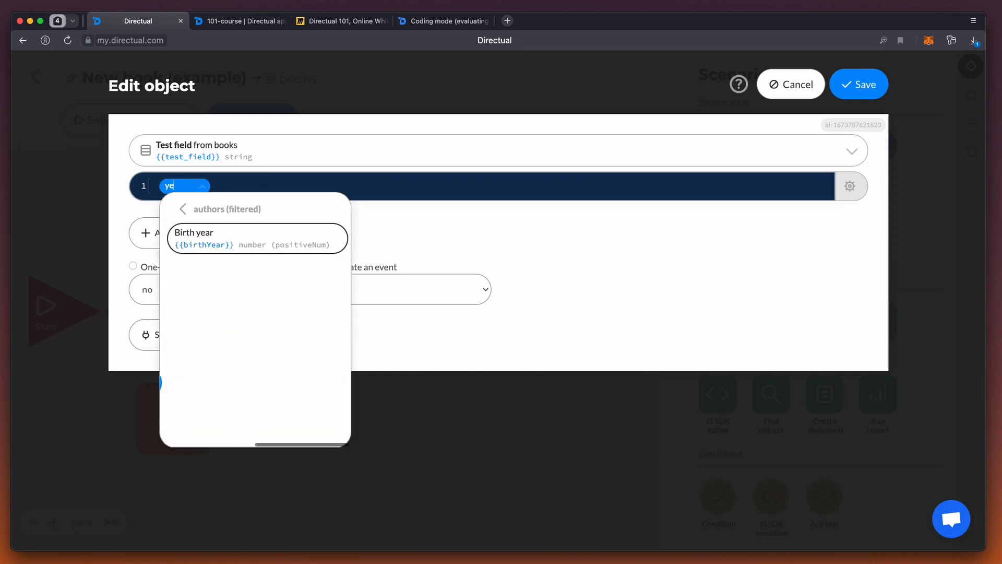
{"action": "key", "text": "Return"}
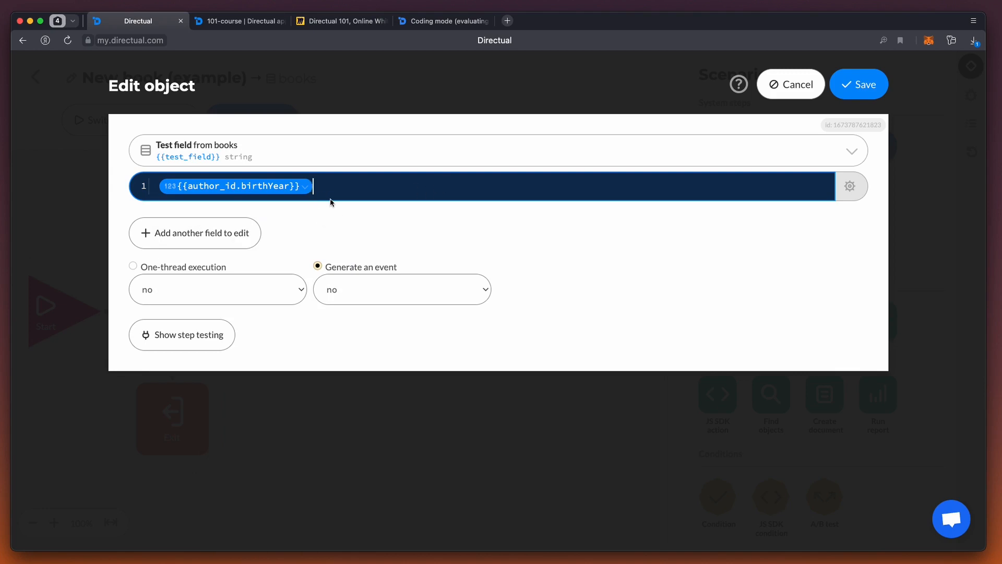
{"action": "left_click", "coordinate": [849, 187]}
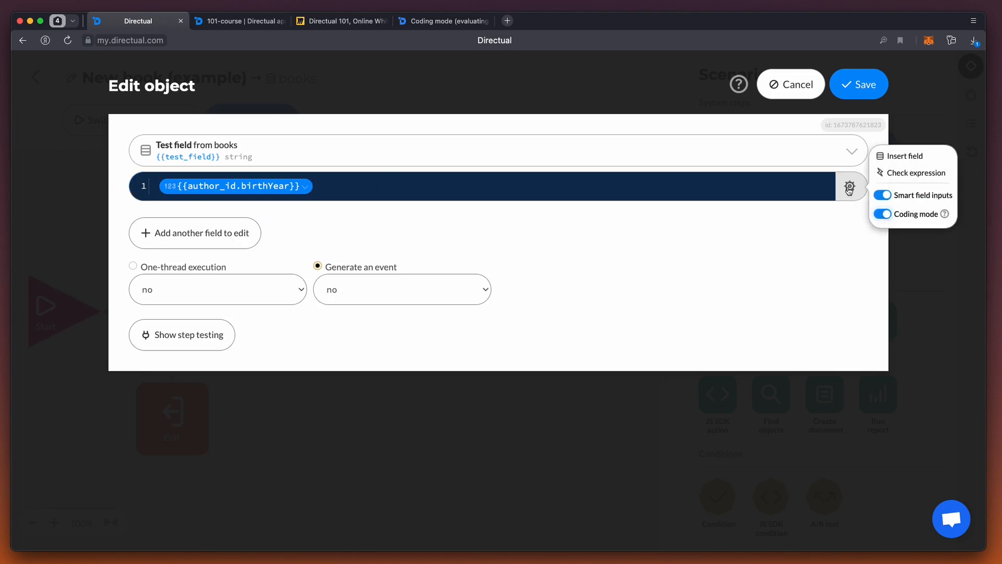
{"action": "left_click", "coordinate": [883, 176]}
{"action": "left_click", "coordinate": [621, 237]}
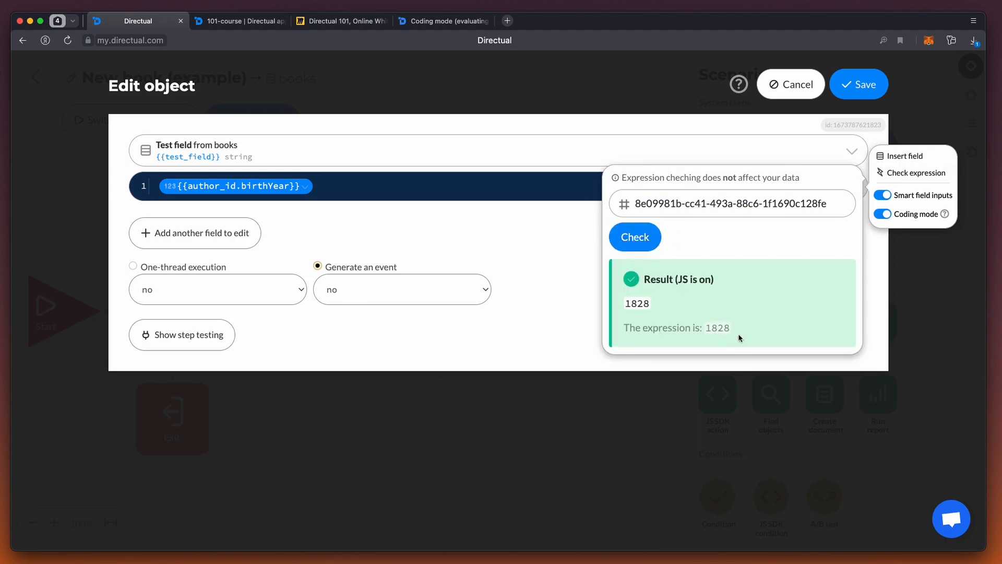
Step: Extend the Test field expression to {{author_id.birthYear}} + 100 and check it
{"action": "left_click", "coordinate": [334, 186]}
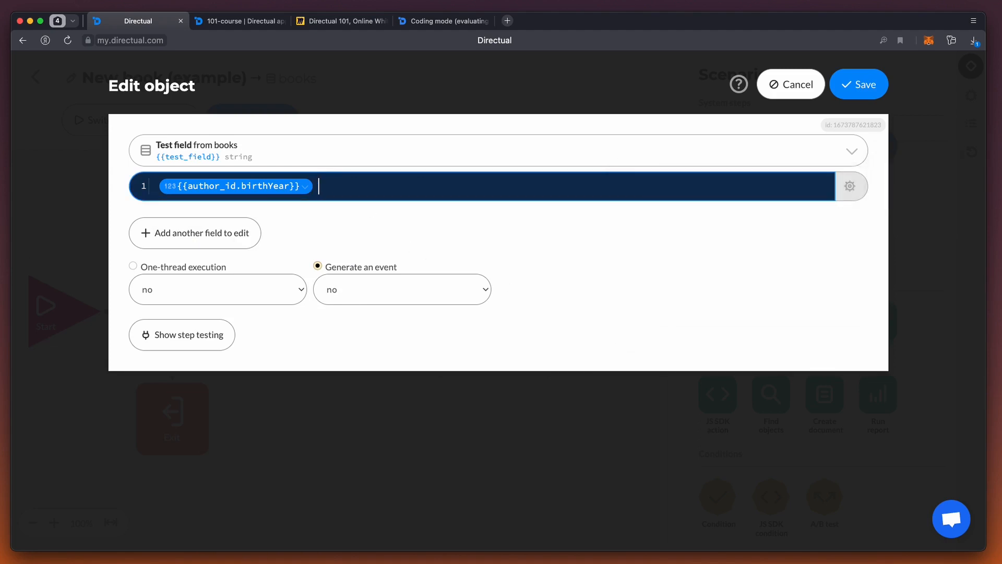
{"action": "type", "text": "100"}
{"action": "left_click", "coordinate": [851, 187]}
{"action": "left_click", "coordinate": [911, 172]}
{"action": "left_click", "coordinate": [635, 237]}
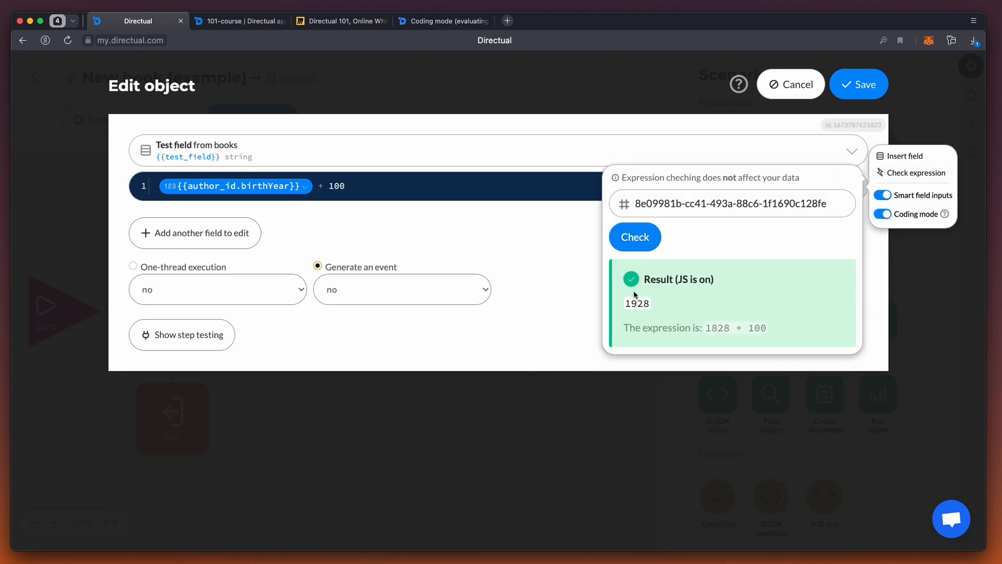
Step: Turn off Coding mode for the Test field value and check {{author_id.birthYear}} + 100 as plain text
{"action": "left_click", "coordinate": [882, 215]}
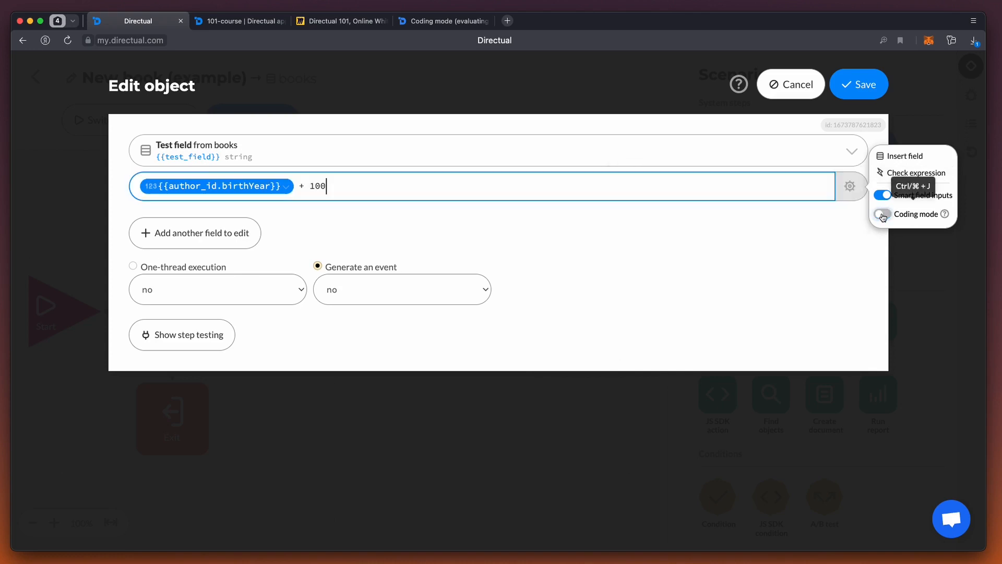
{"action": "left_click", "coordinate": [888, 173]}
{"action": "left_click", "coordinate": [635, 245]}
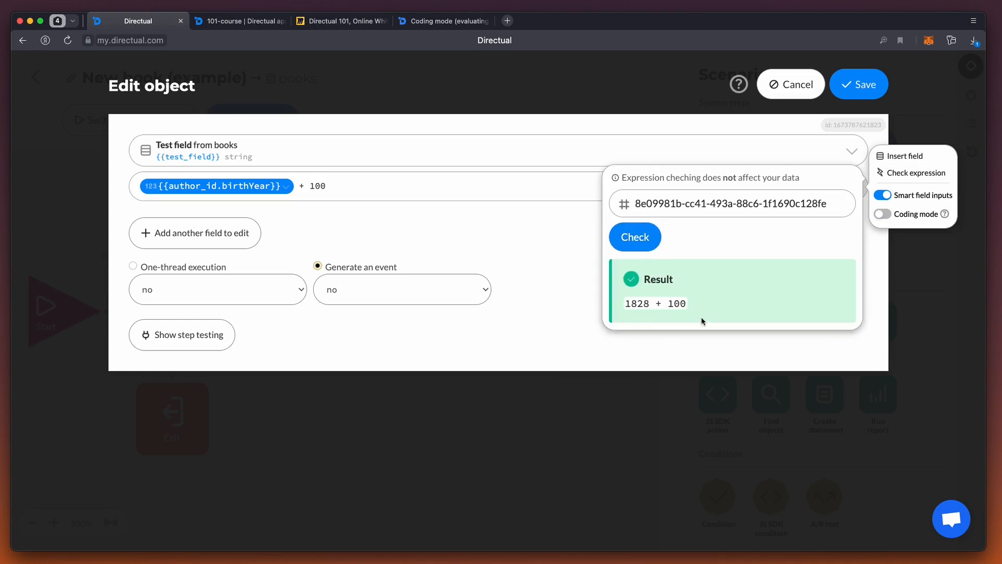
Step: Turn Coding mode back on, put the birth year field in quotes as "{{author_id.birthYear}}" + 100, and check the expression
{"action": "left_click", "coordinate": [883, 216]}
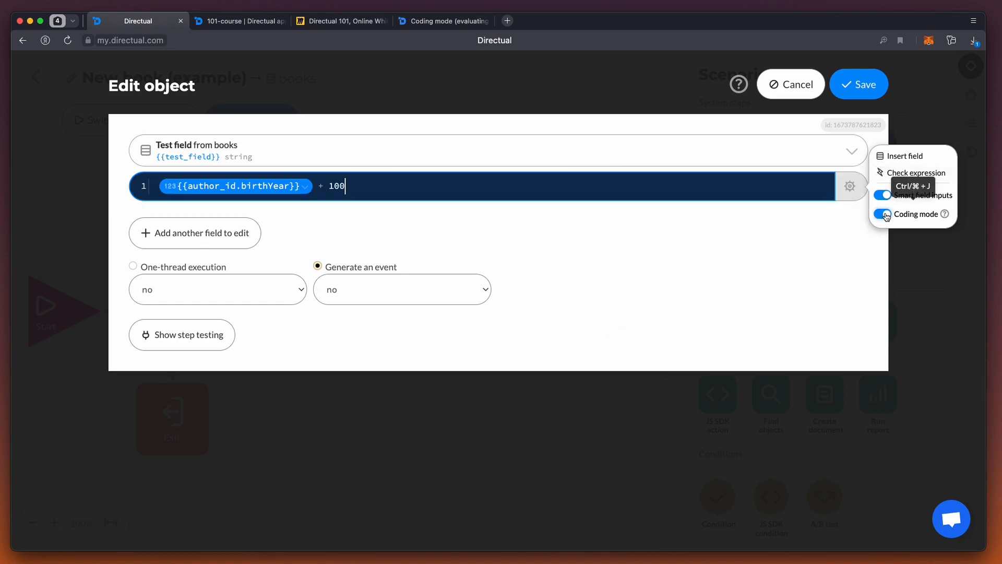
{"action": "left_click", "coordinate": [156, 186]}
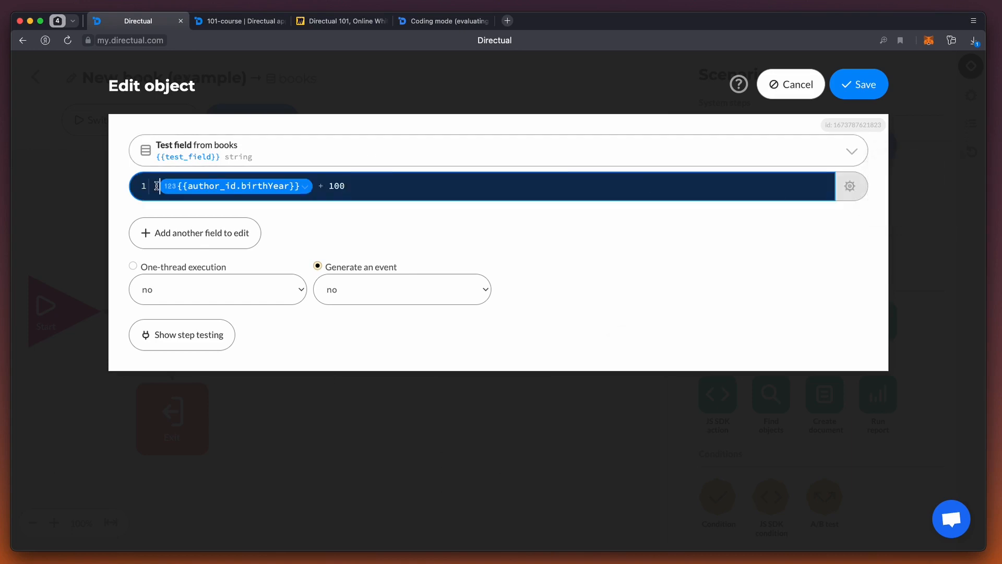
{"action": "type", "text": "\""}
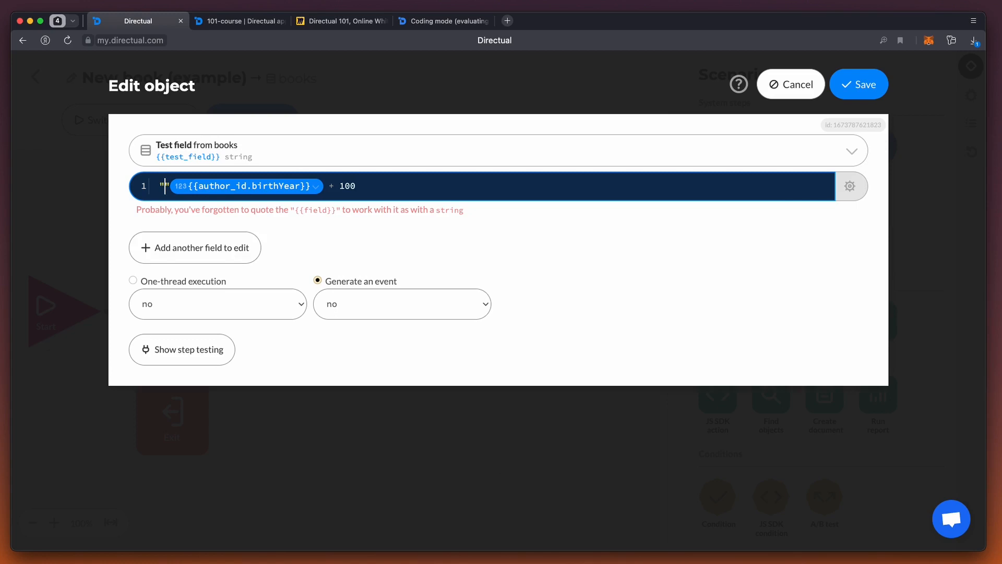
{"action": "key", "text": "Delete"}
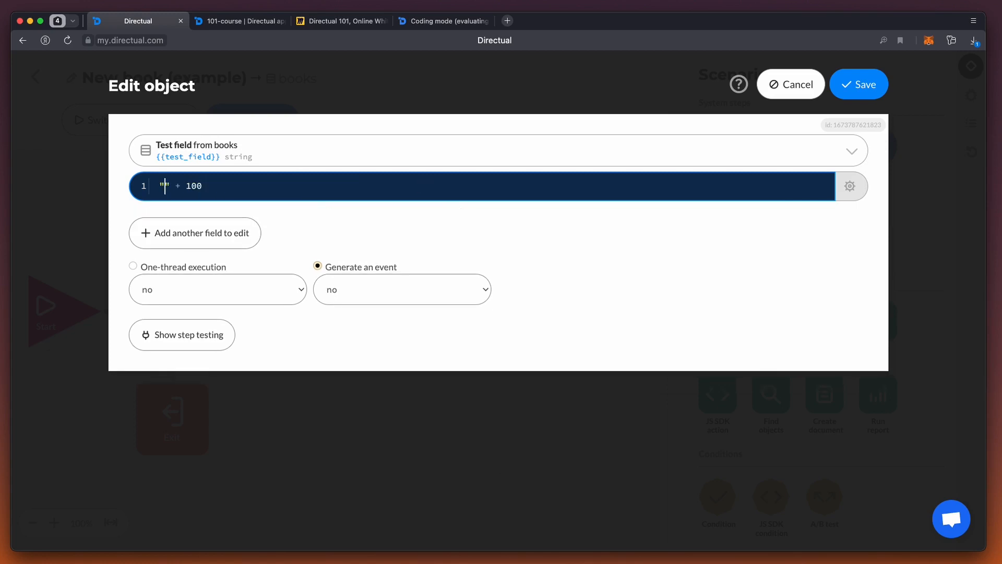
{"action": "type", "text": "{{author_id.birthYear}}"}
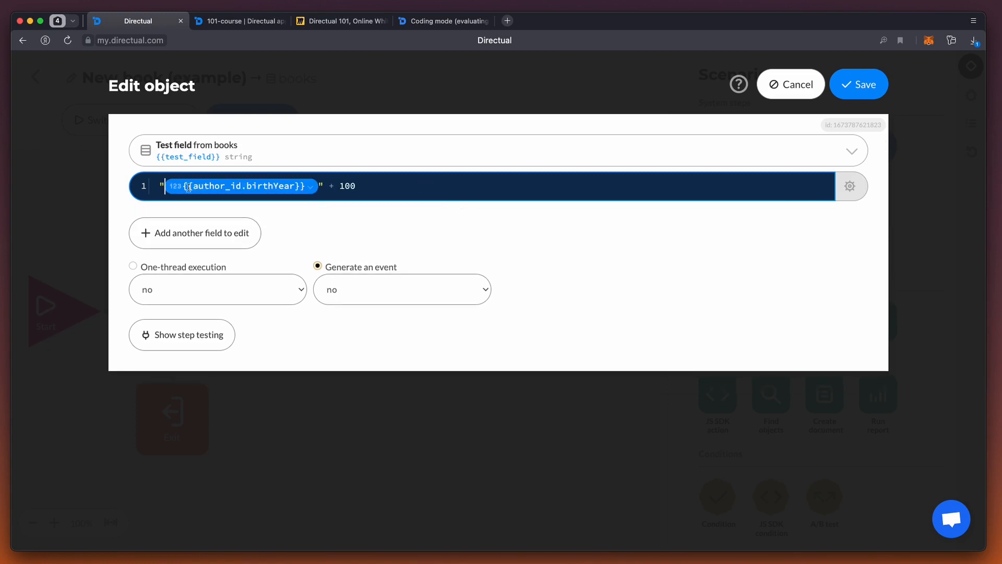
{"action": "left_click", "coordinate": [850, 186]}
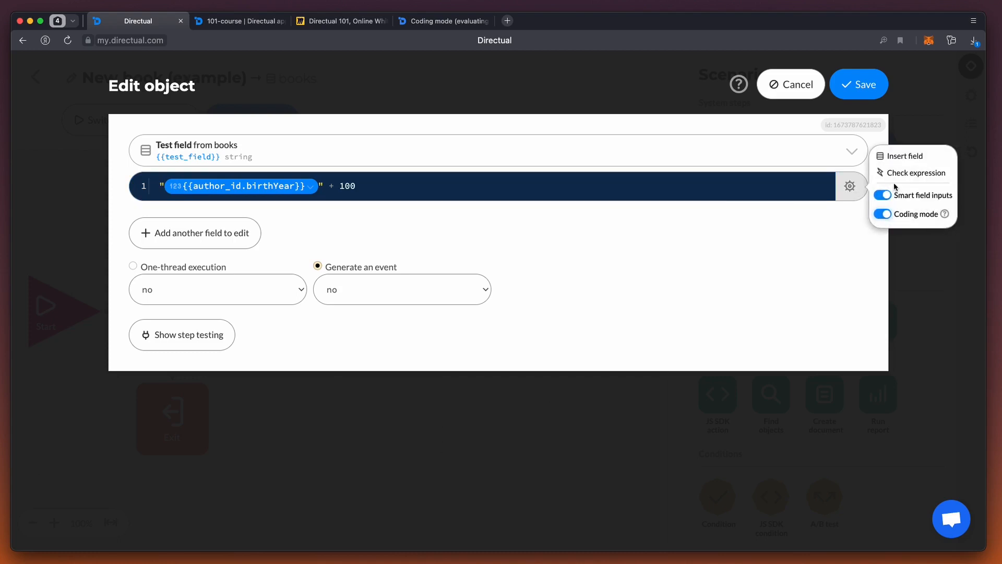
{"action": "left_click", "coordinate": [914, 173]}
{"action": "left_click", "coordinate": [641, 239]}
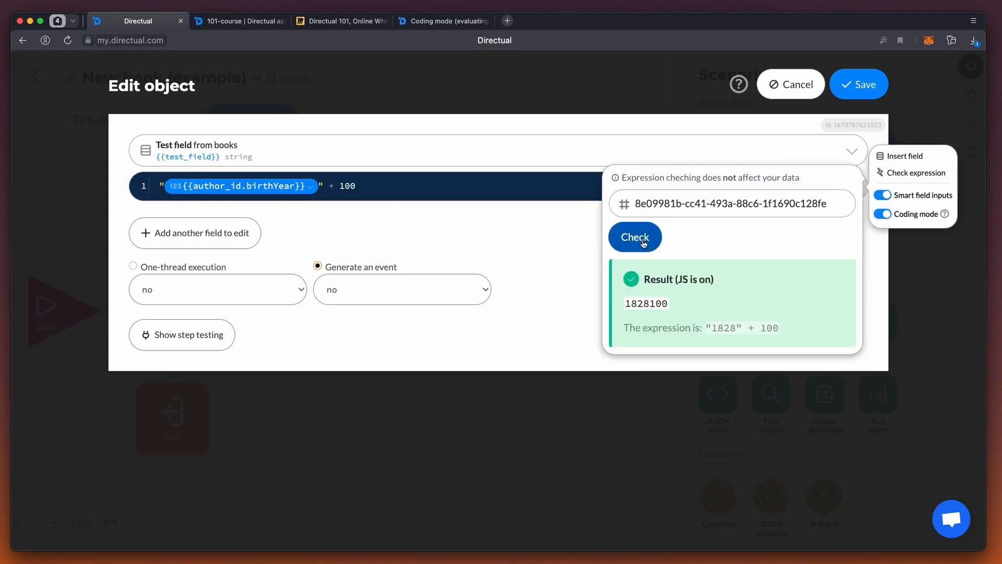
Step: Close the expression check and clear the whole Test field expression
{"action": "left_click", "coordinate": [403, 227]}
{"action": "left_click", "coordinate": [380, 186]}
{"action": "key", "text": "super+a"}
{"action": "key", "text": "BackSpace"}
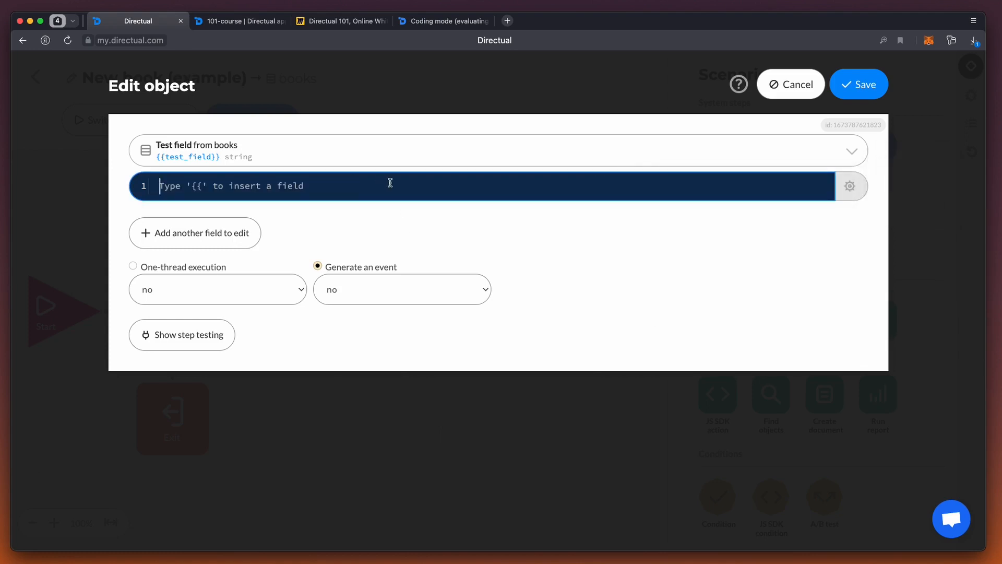
Step: Switch to the Directual 101 Miro board and highlight the "Coding mode in expressions" bullet
{"action": "left_click", "coordinate": [339, 21]}
{"action": "left_click_drag", "start_coordinate": [143, 406], "coordinate": [630, 407]}
{"action": "scroll", "coordinate": [337, 227], "scroll_direction": "right", "scroll_amount": 20}
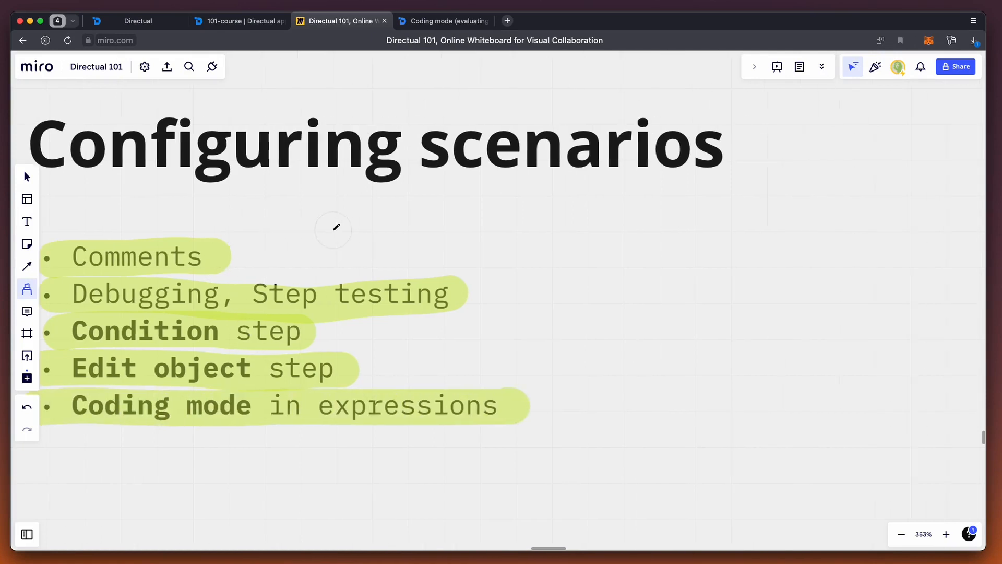